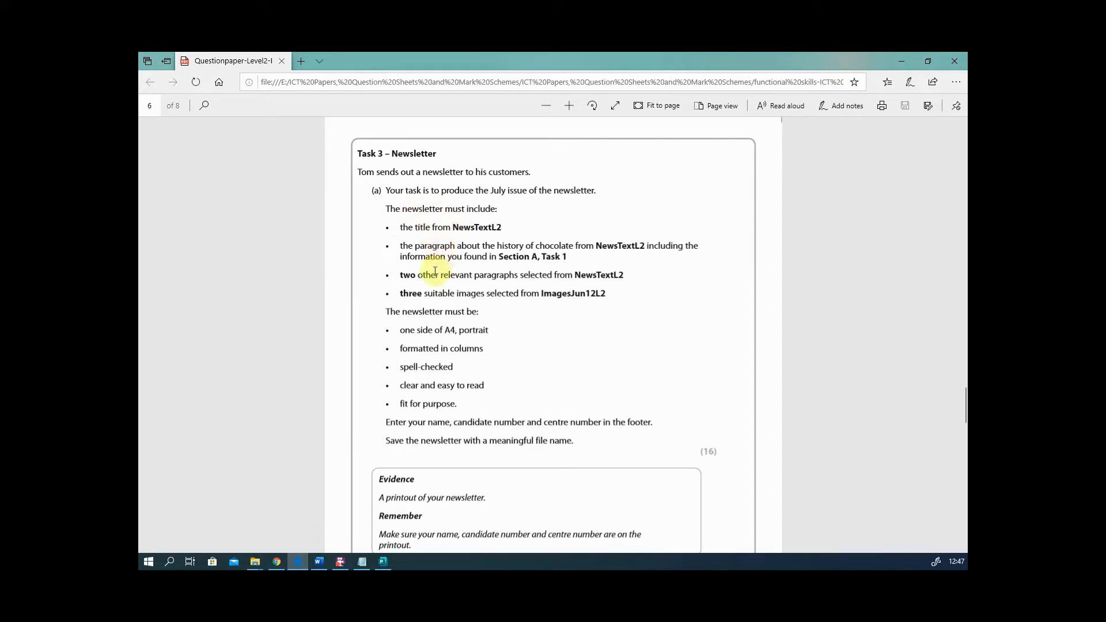
# - Hide the Edge question paper, scroll up to the newsletter's title banner and show the Insert ribbon
pyautogui.click(441, 293)
pyautogui.click(487, 423)
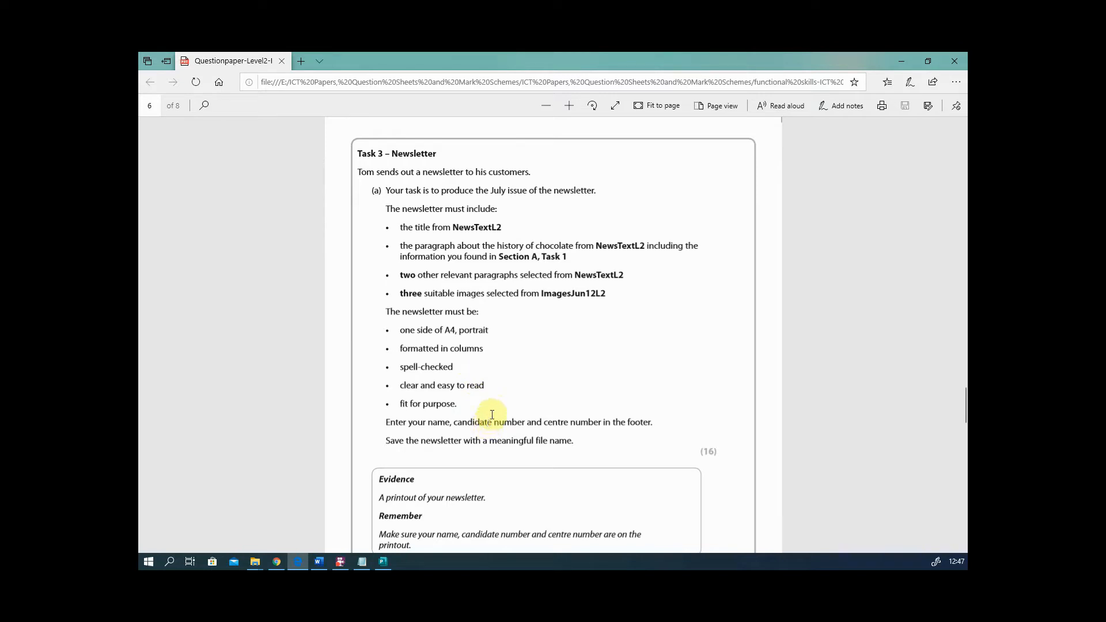
pyautogui.click(906, 62)
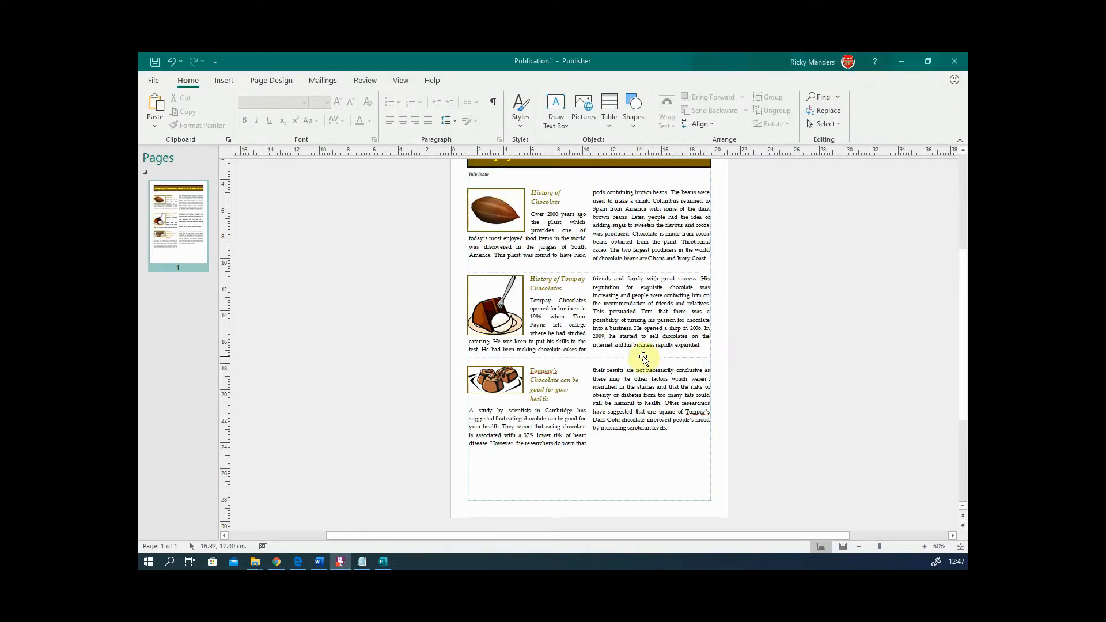
pyautogui.scroll(1, 634, 357)
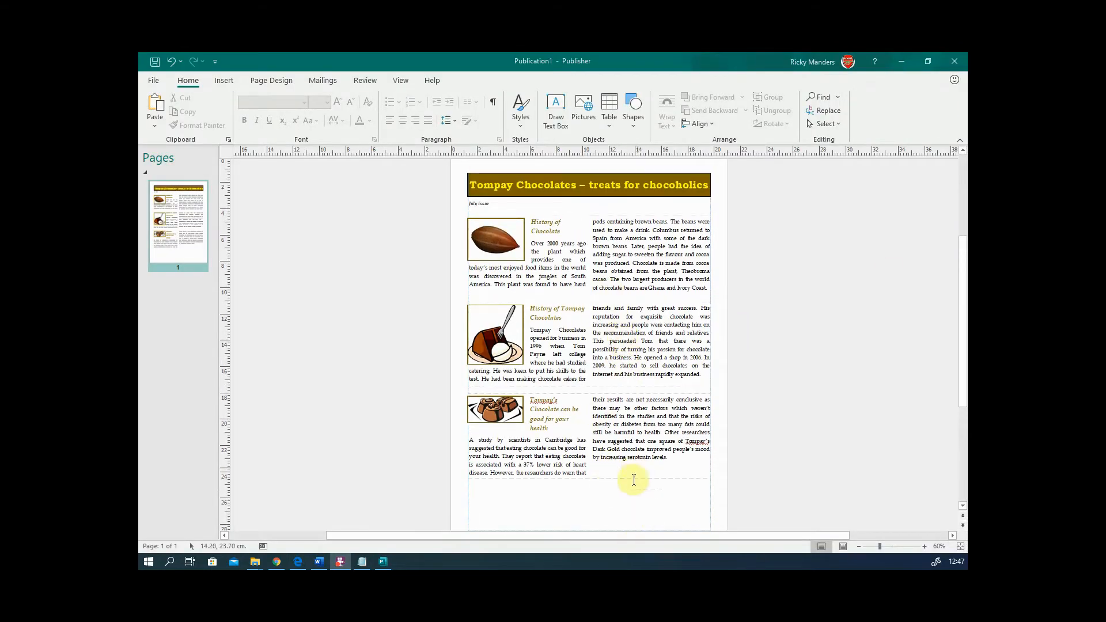
pyautogui.scroll(3, 628, 490)
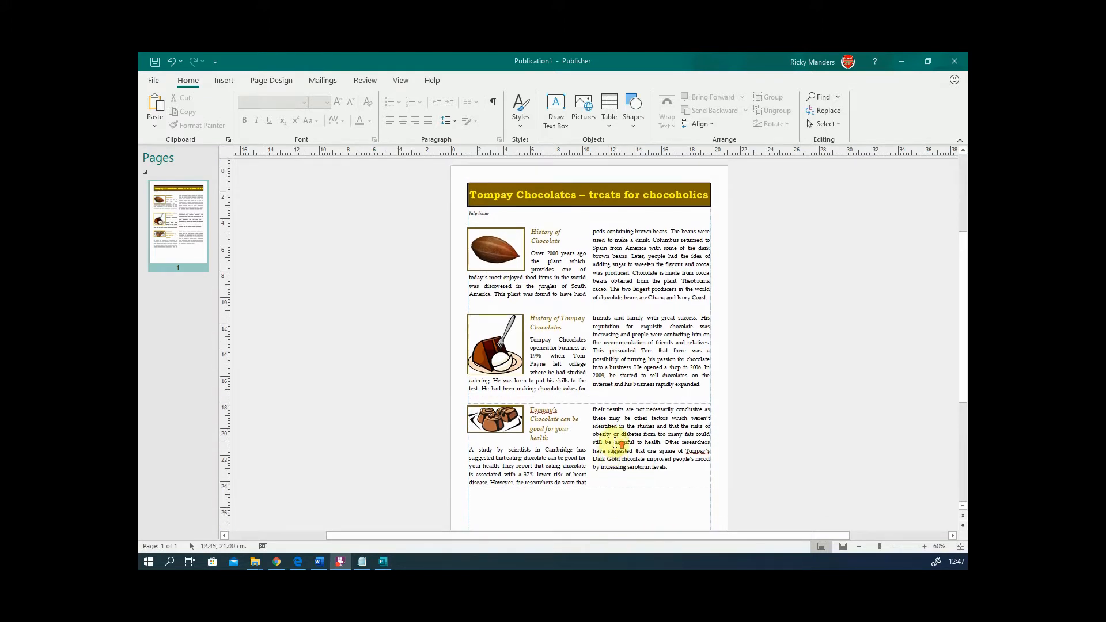
pyautogui.scroll(3, 616, 429)
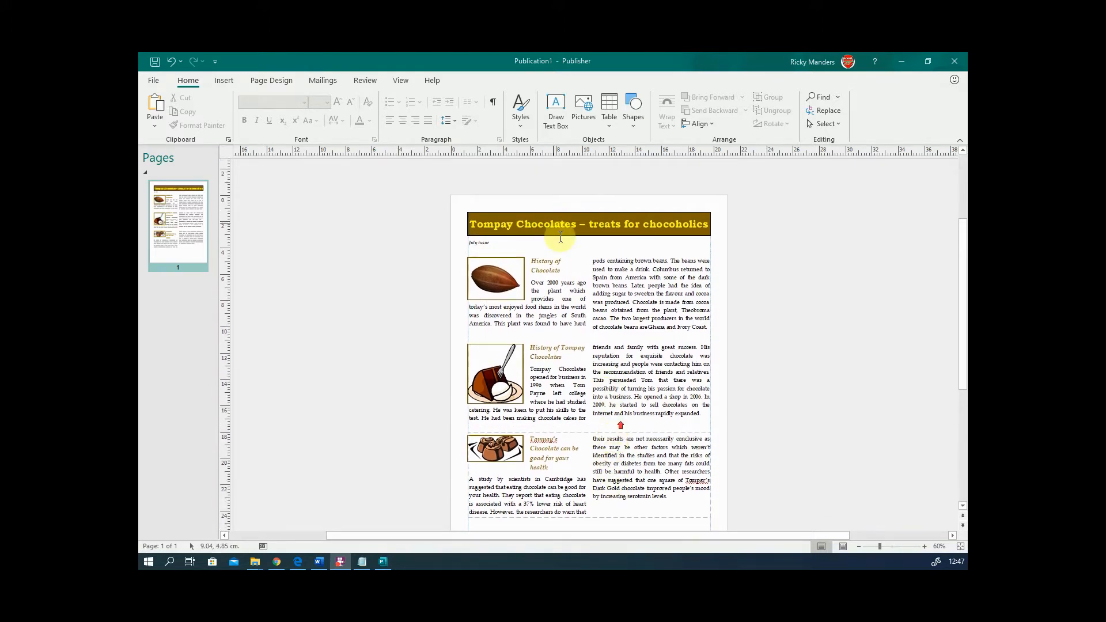
pyautogui.click(226, 82)
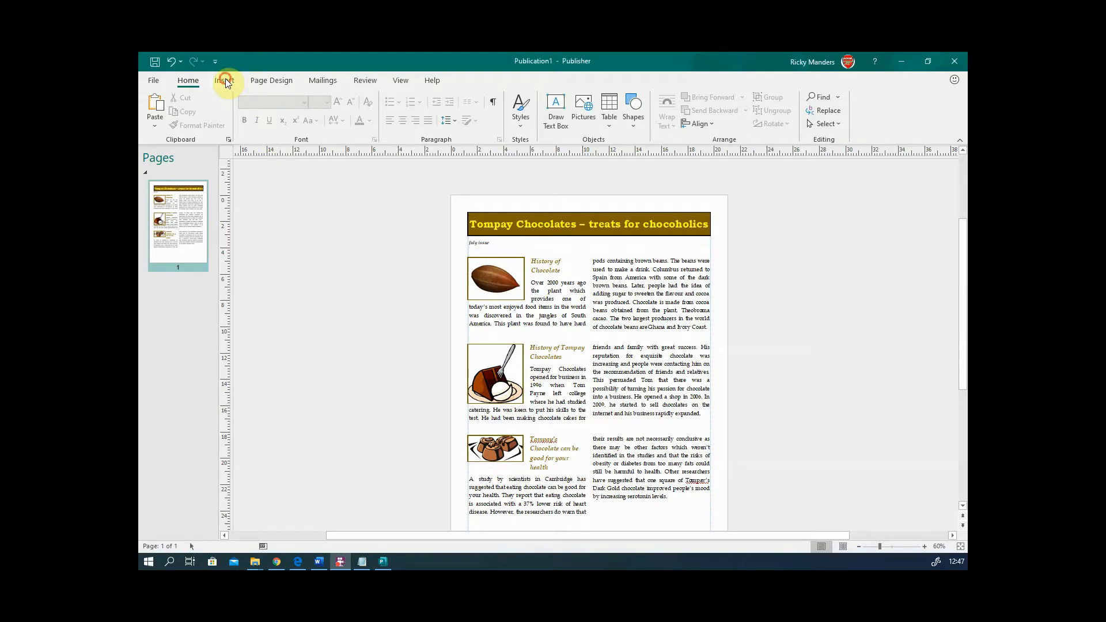
pyautogui.click(224, 81)
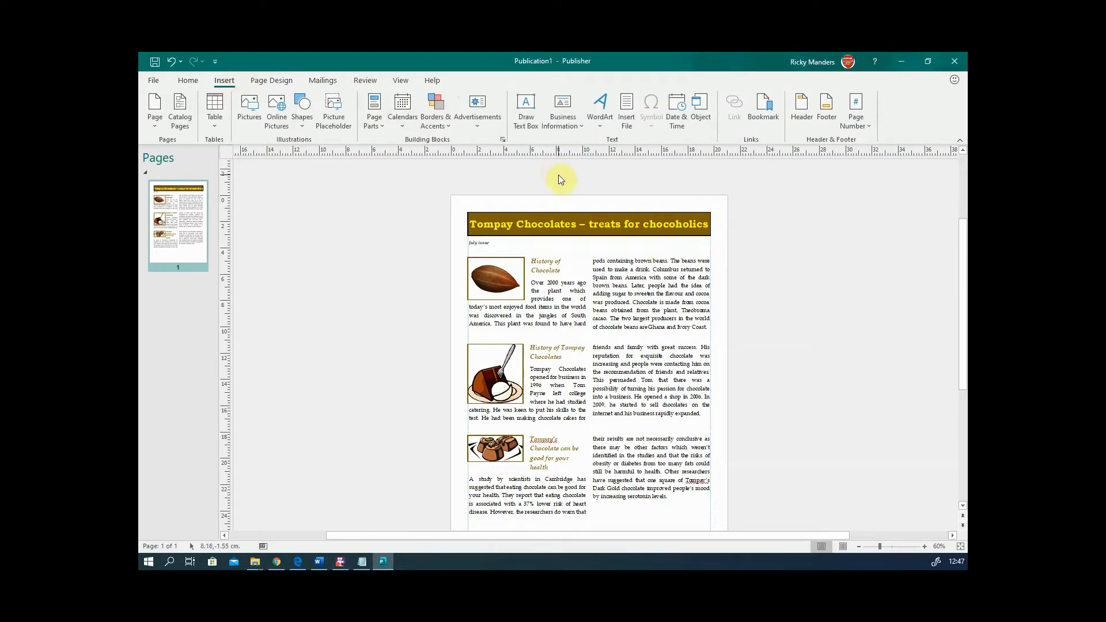
# - Type the candidate's name into the master-page footer and close the master page
pyautogui.click(826, 120)
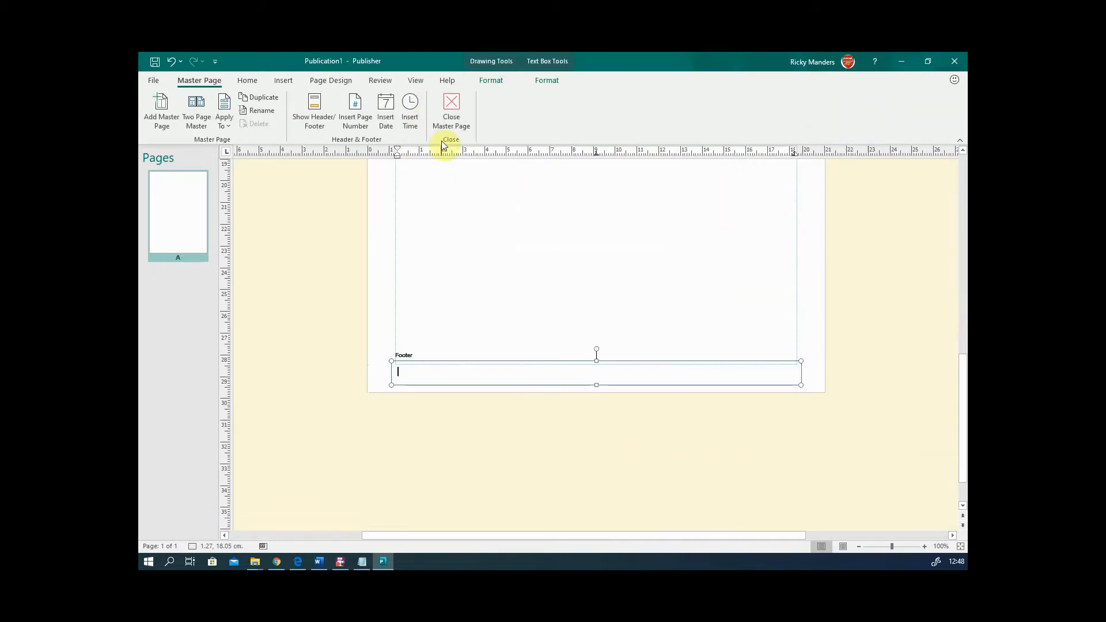
pyautogui.click(474, 375)
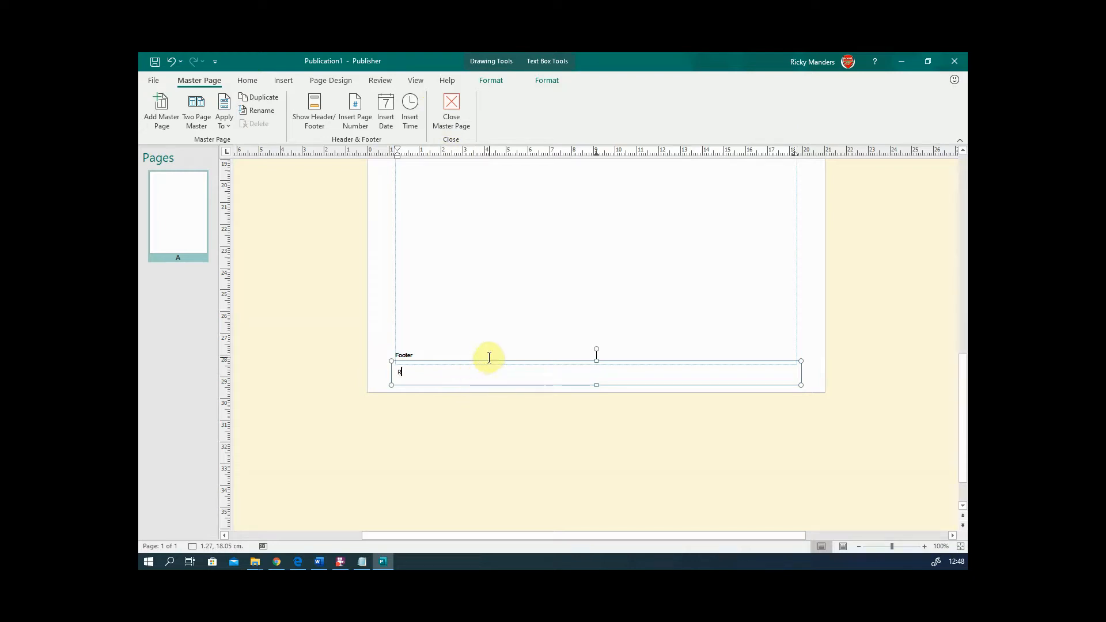
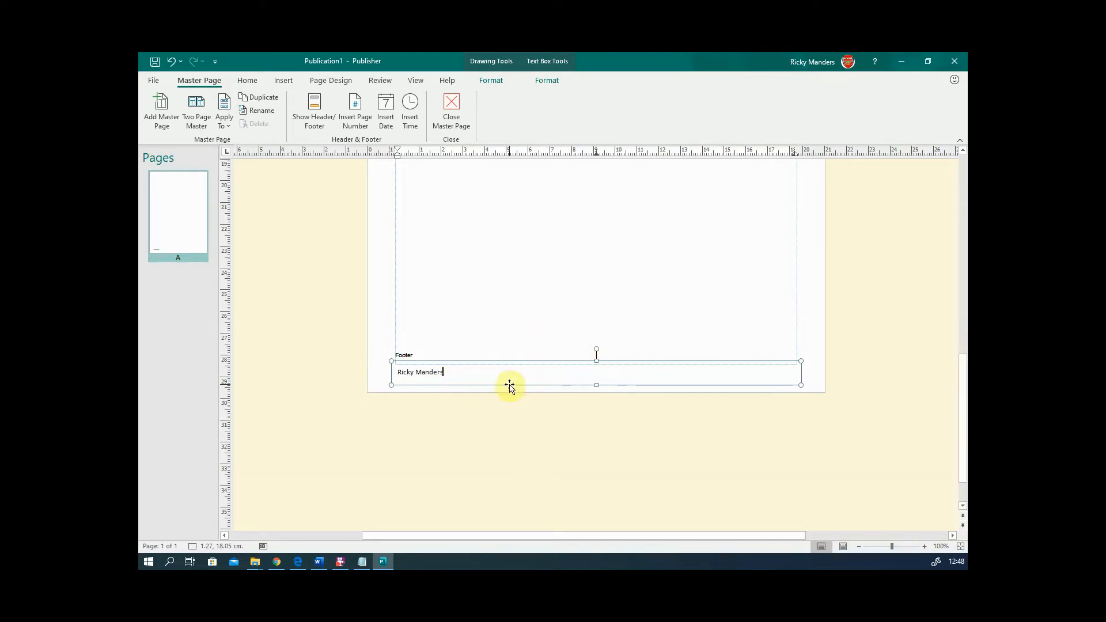
pyautogui.click(451, 103)
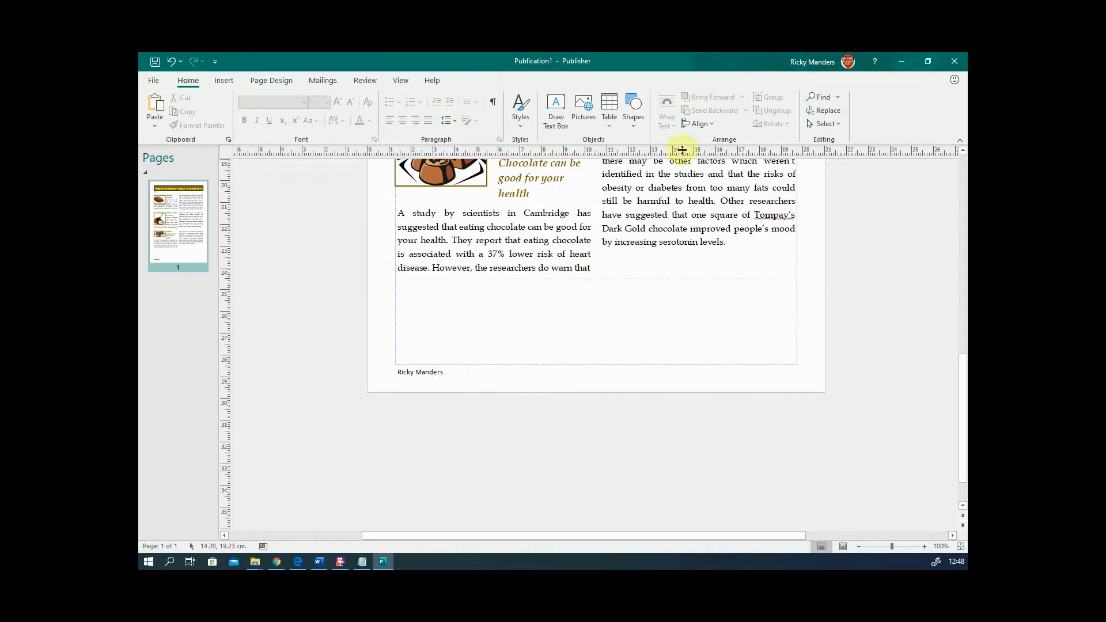
# - Reopen the footer on page 1, then return to Normal page view
pyautogui.click(416, 373)
pyautogui.doubleClick(416, 372)
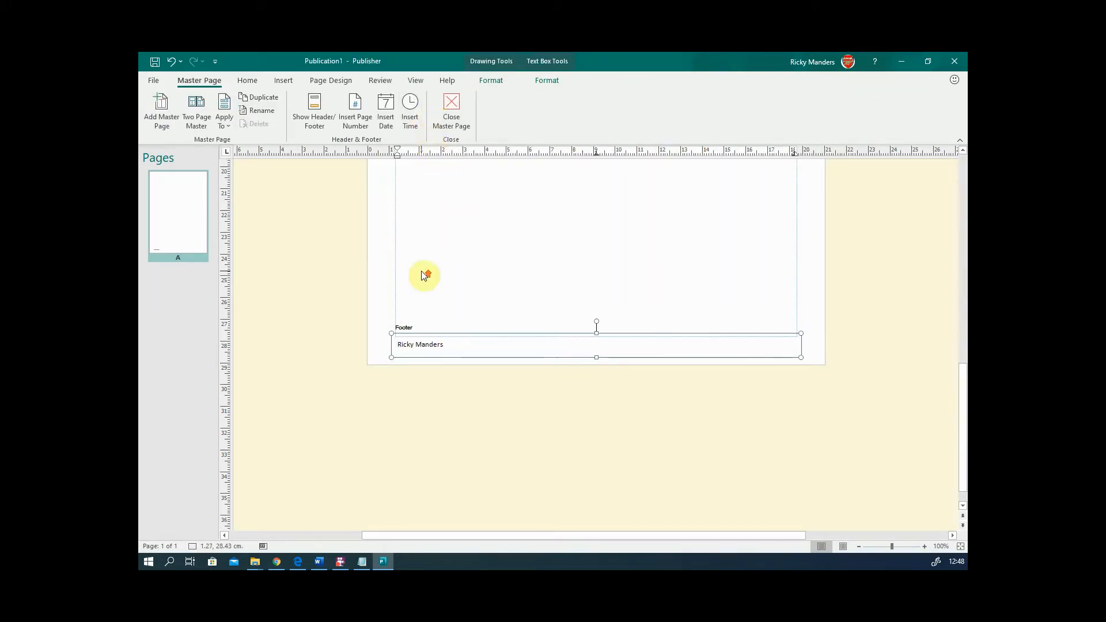
pyautogui.scroll(1, 415, 253)
pyautogui.click(416, 80)
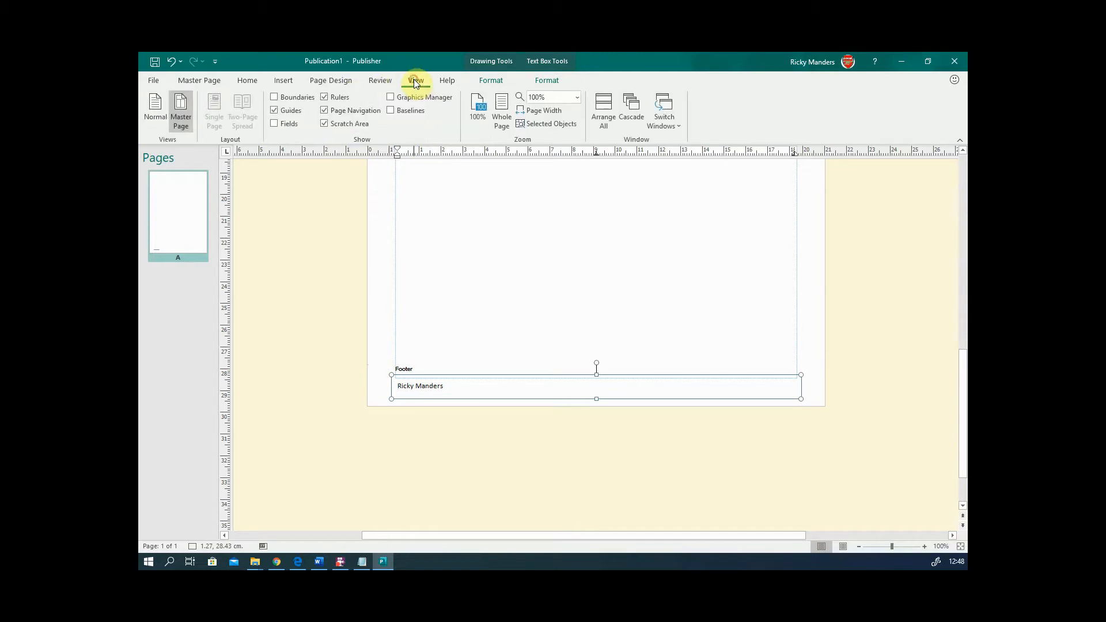
pyautogui.click(153, 110)
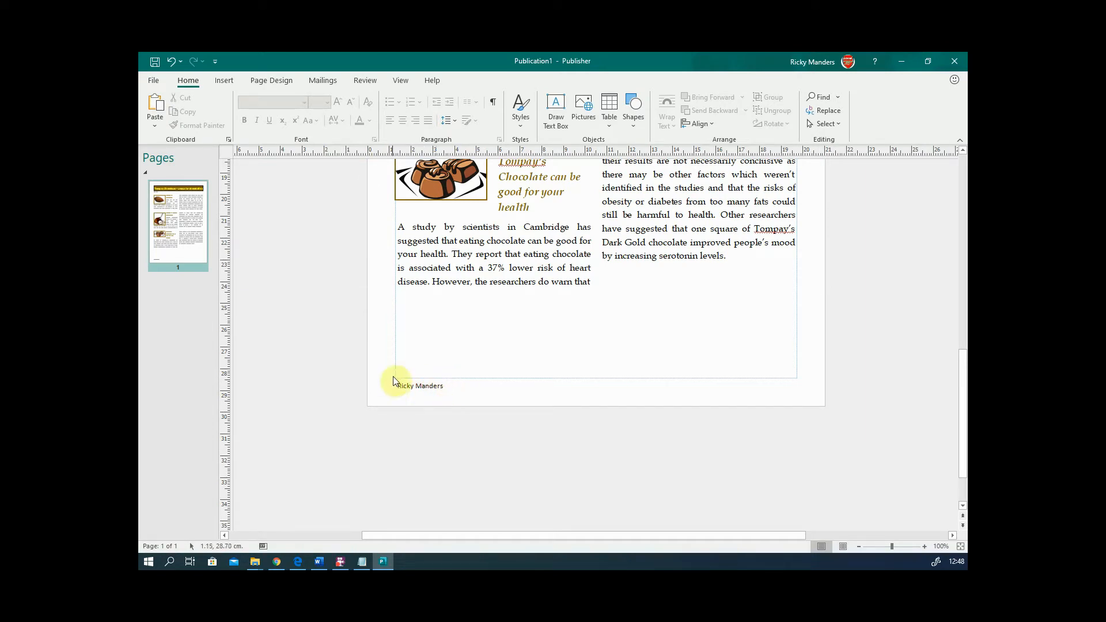
pyautogui.scroll(1, 520, 386)
pyautogui.scroll(4, 521, 386)
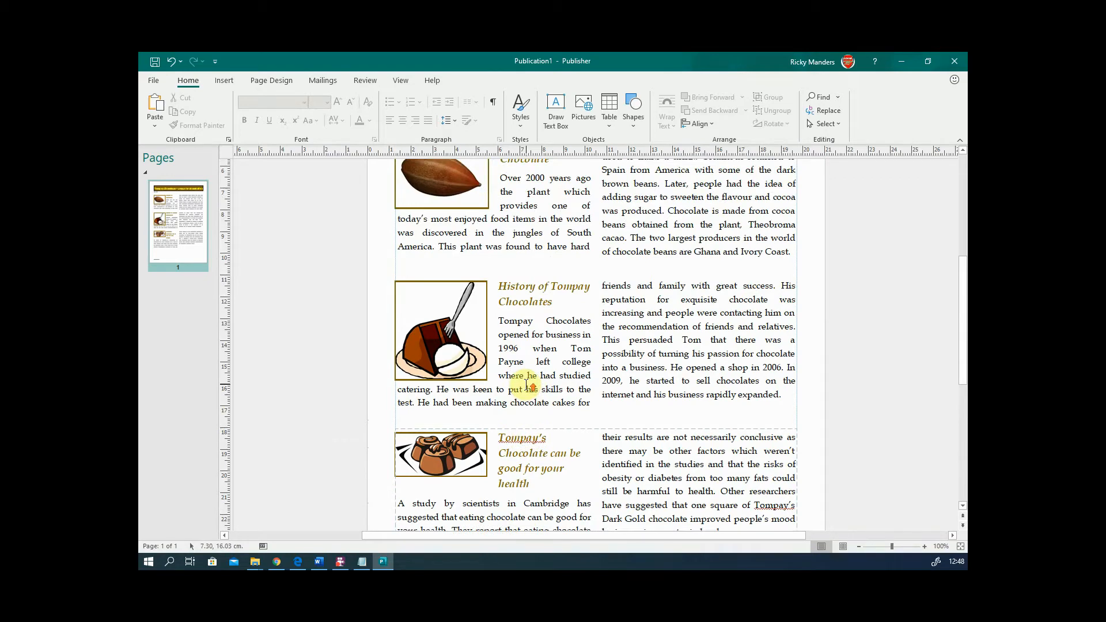
pyautogui.scroll(1, 526, 385)
pyautogui.scroll(-5, 526, 385)
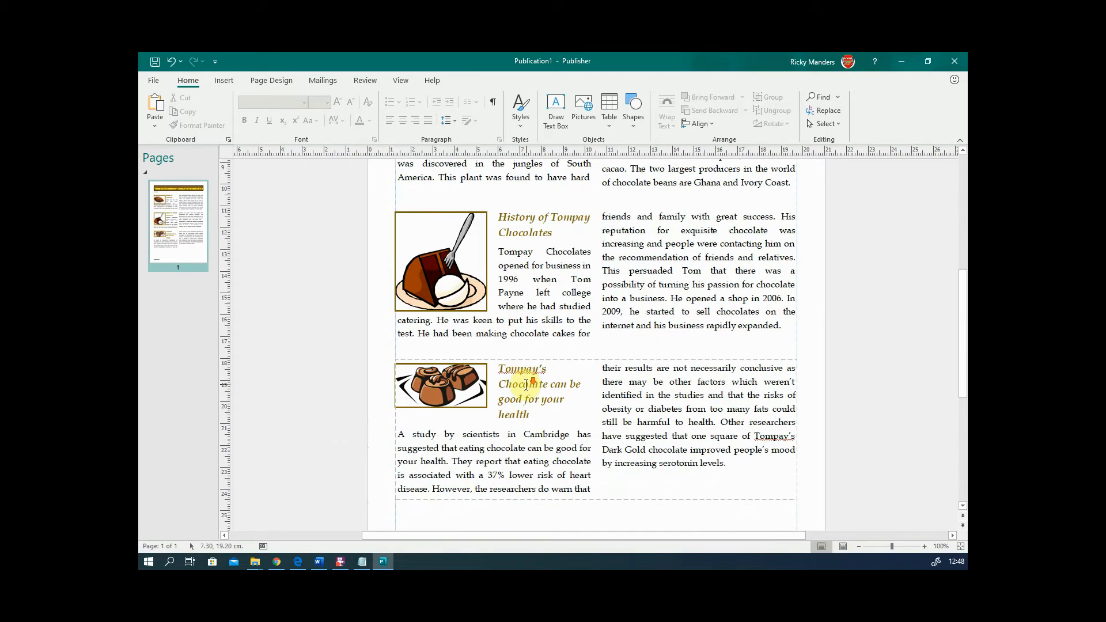
pyautogui.scroll(-1, 526, 385)
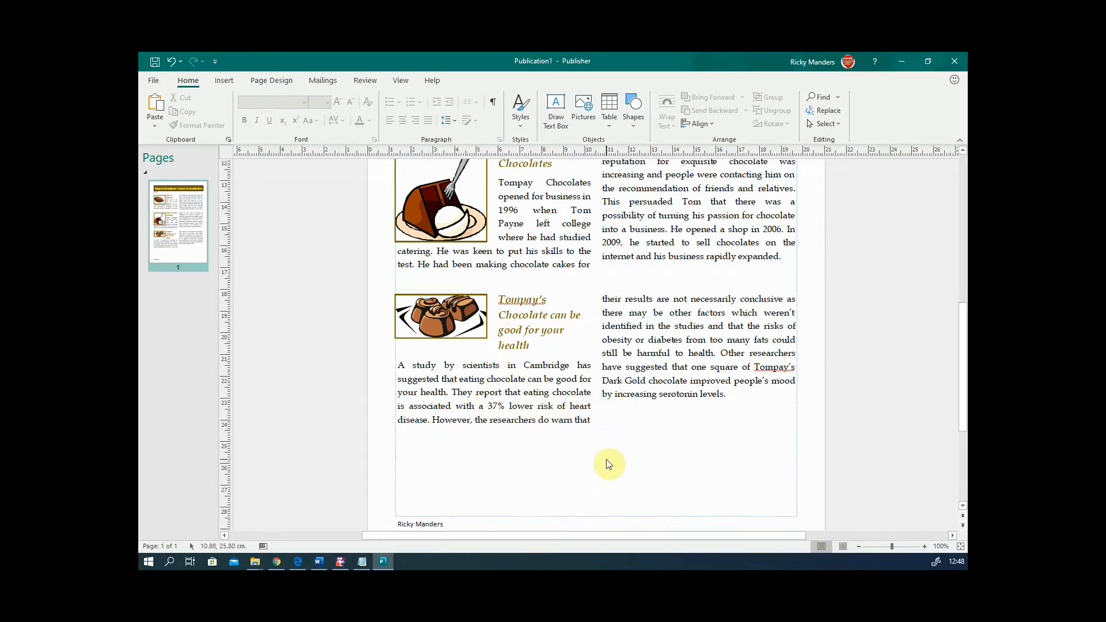
pyautogui.scroll(8, 609, 456)
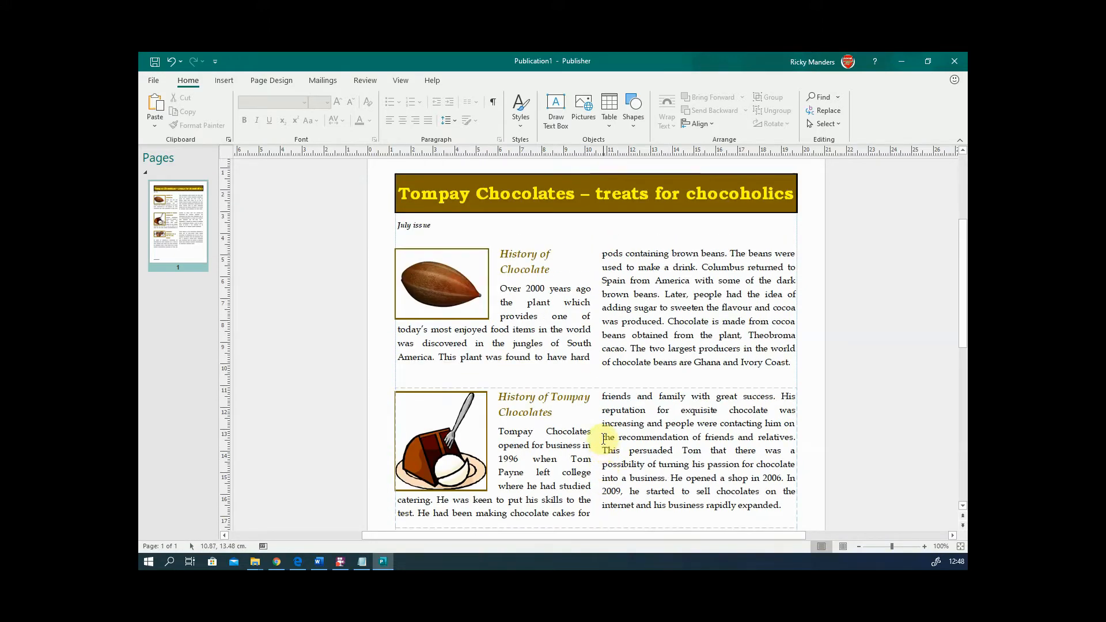
pyautogui.scroll(-7, 609, 450)
pyautogui.scroll(-1, 600, 450)
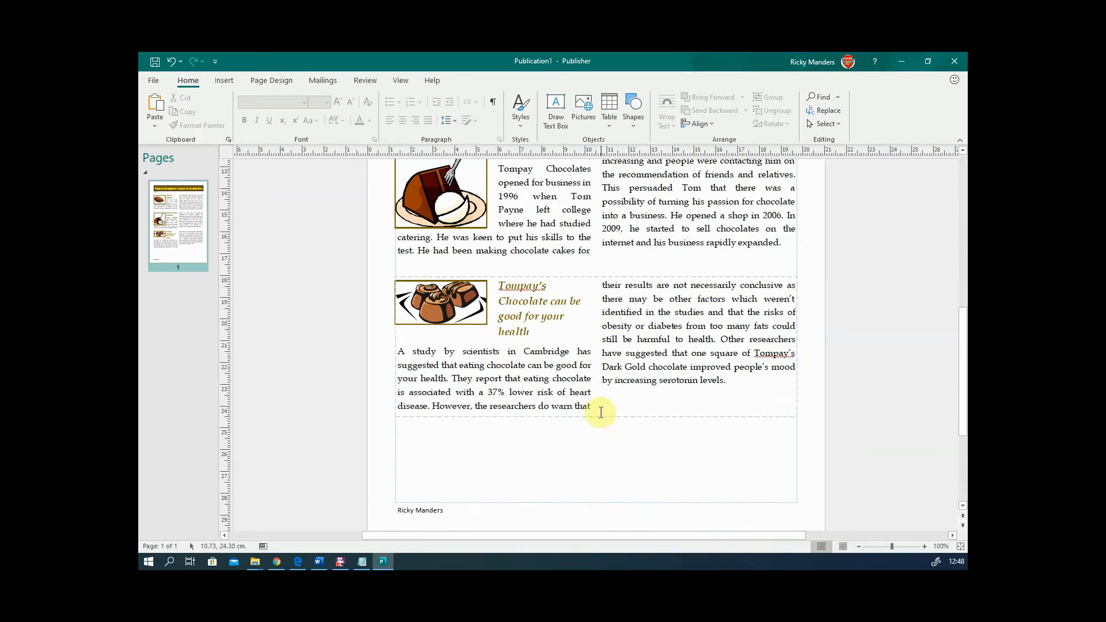
# - Move the health article box lower and enlarge all its text by one font size
pyautogui.click(593, 403)
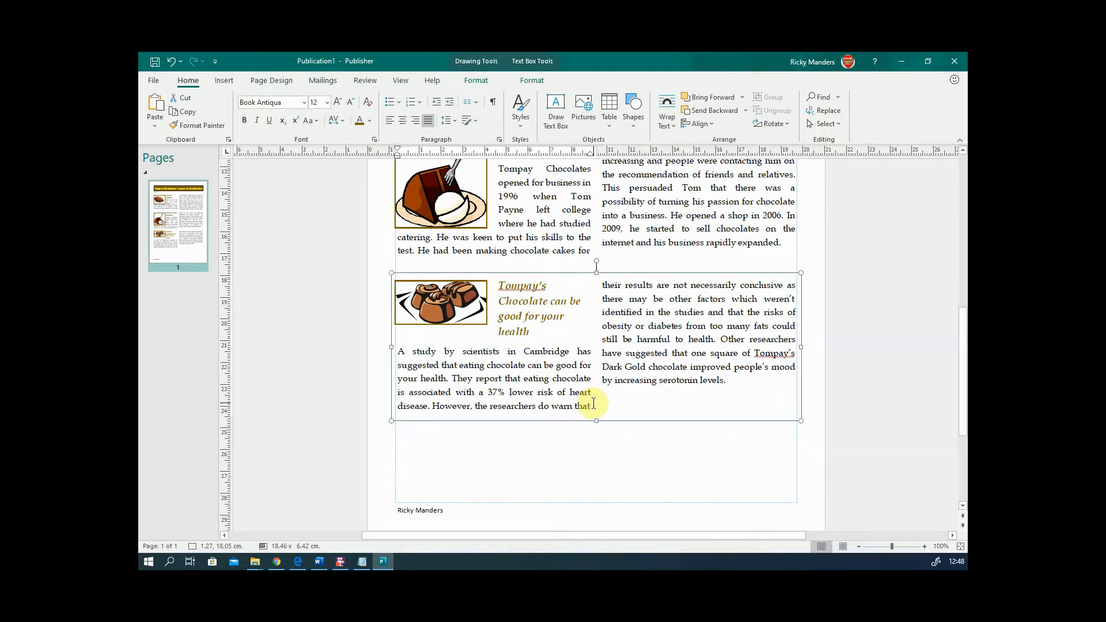
pyautogui.moveTo(624, 420); pyautogui.dragTo(625, 503)
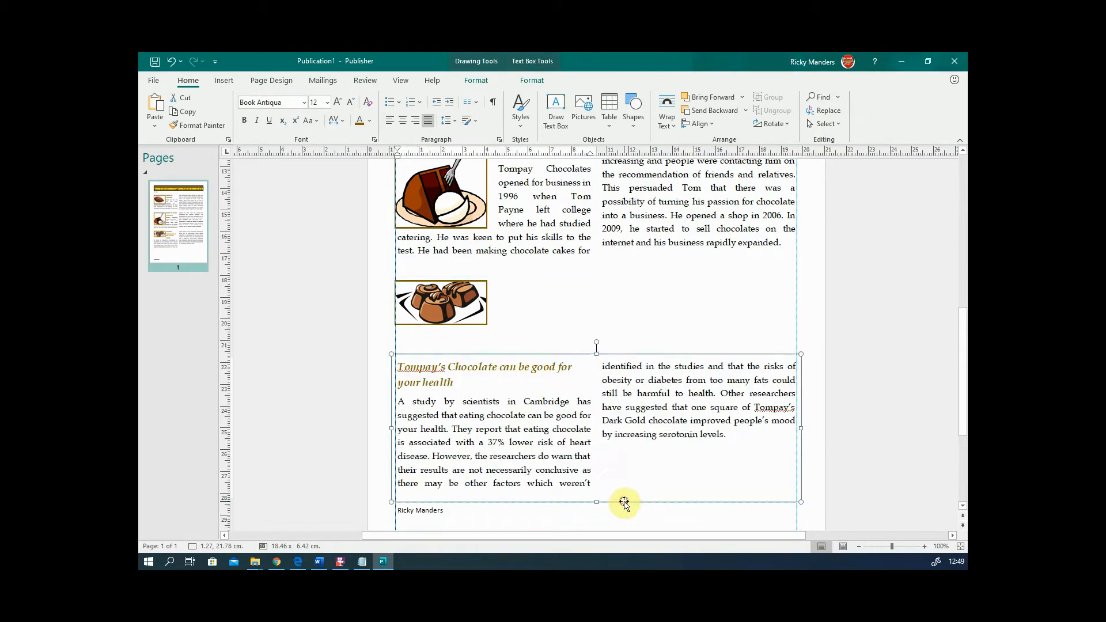
pyautogui.moveTo(727, 435)
pyautogui.mouseDown()
pyautogui.moveTo(460, 416)
pyautogui.moveTo(398, 365)
pyautogui.mouseUp()
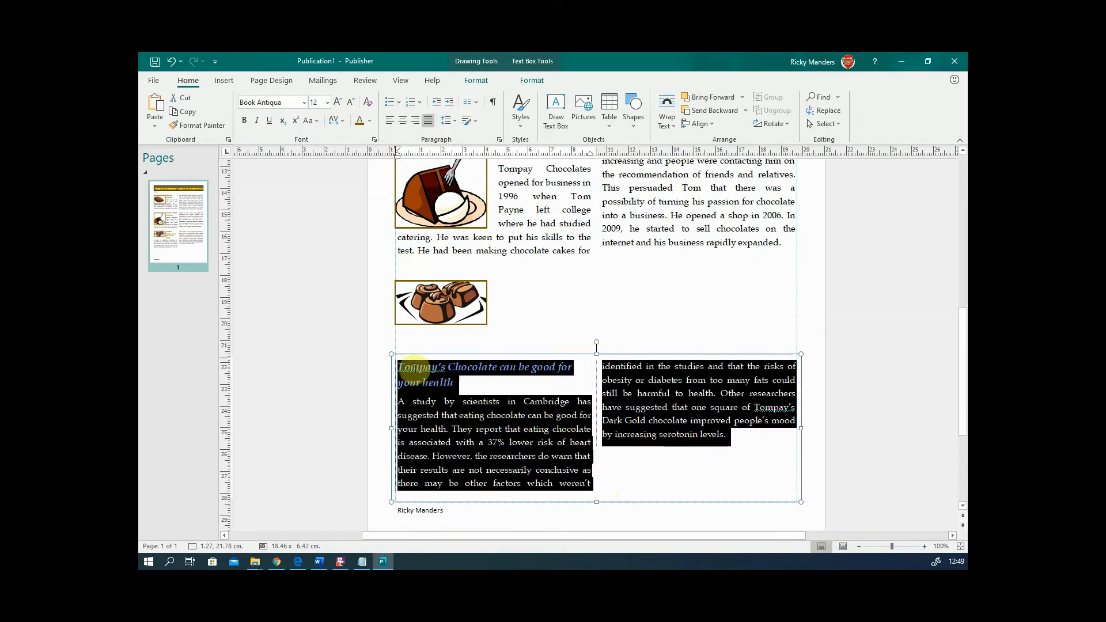
pyautogui.click(338, 103)
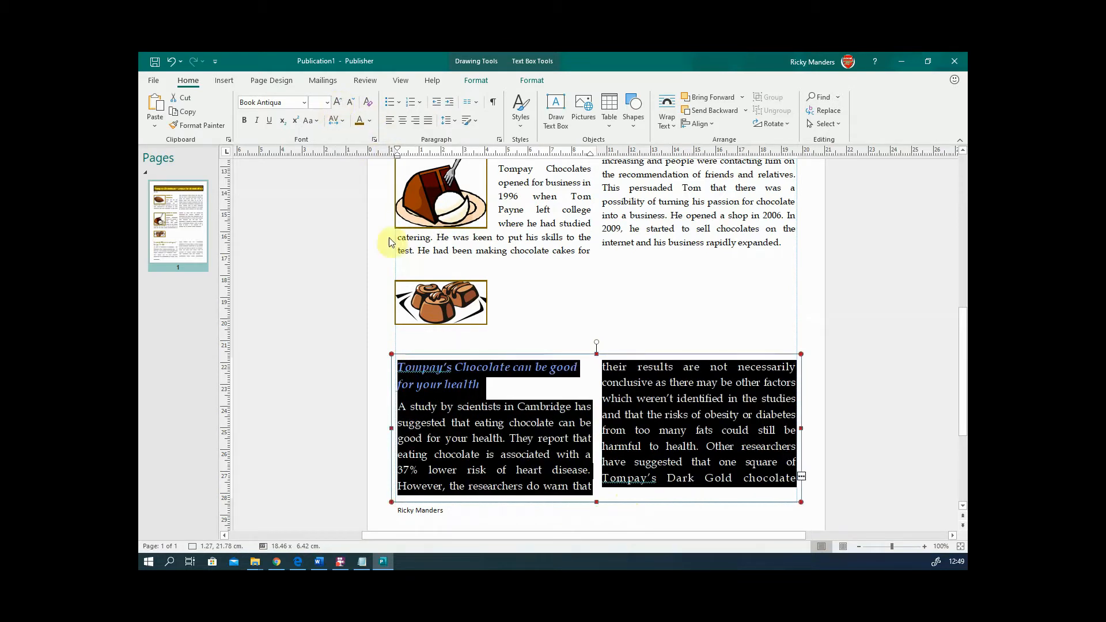
pyautogui.click(503, 436)
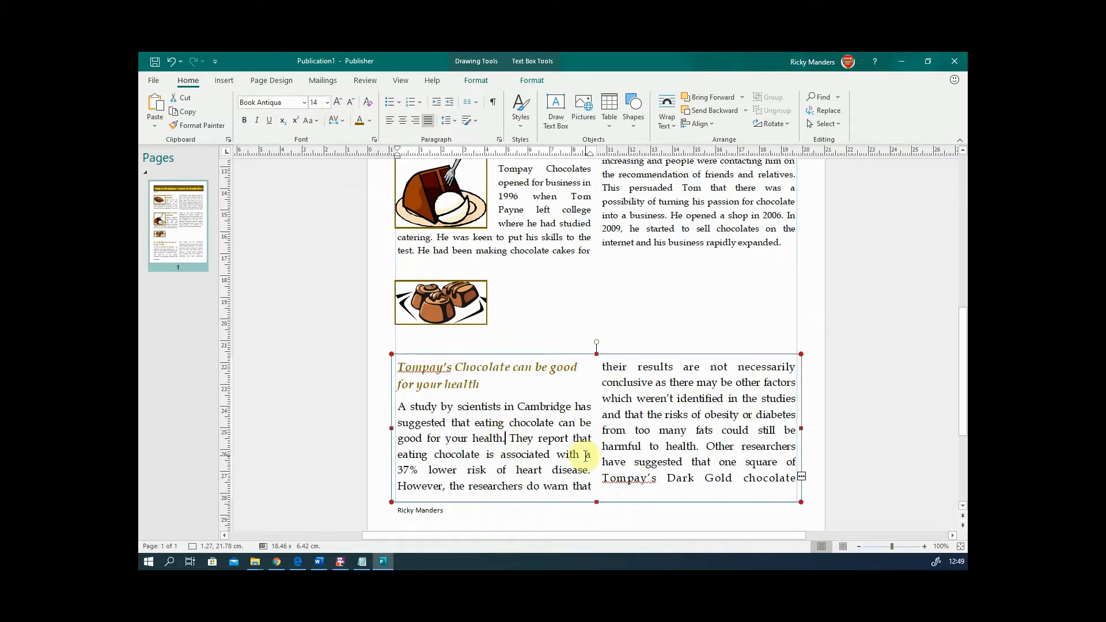
# - Raise the health box's top edge and move the chocolates picture down into the article text
pyautogui.moveTo(596, 352); pyautogui.dragTo(596, 341)
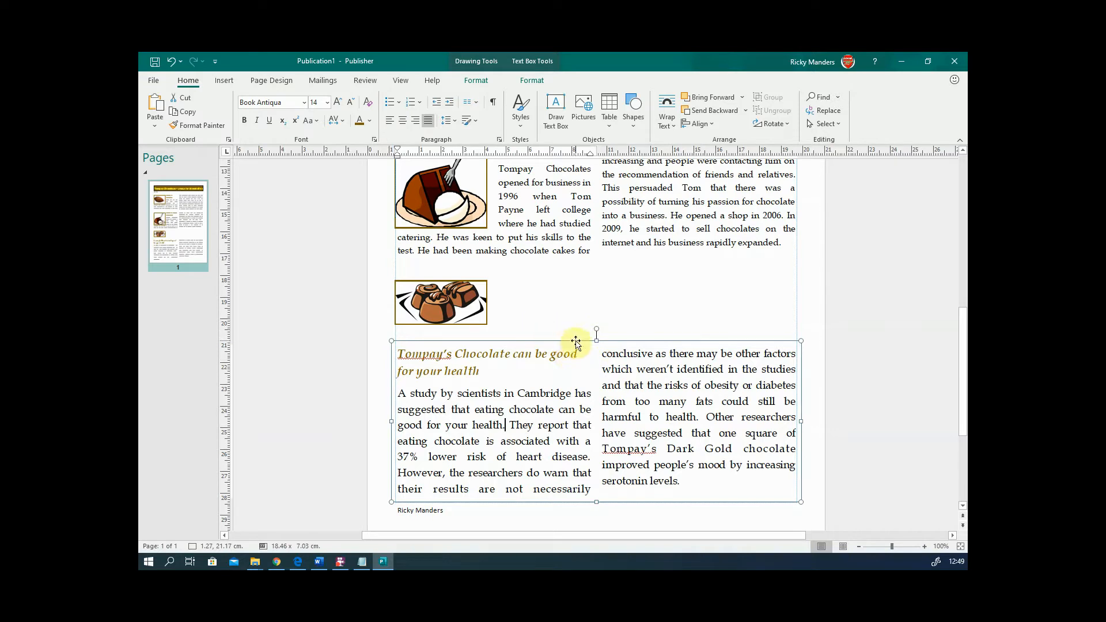
pyautogui.moveTo(595, 340); pyautogui.dragTo(592, 318)
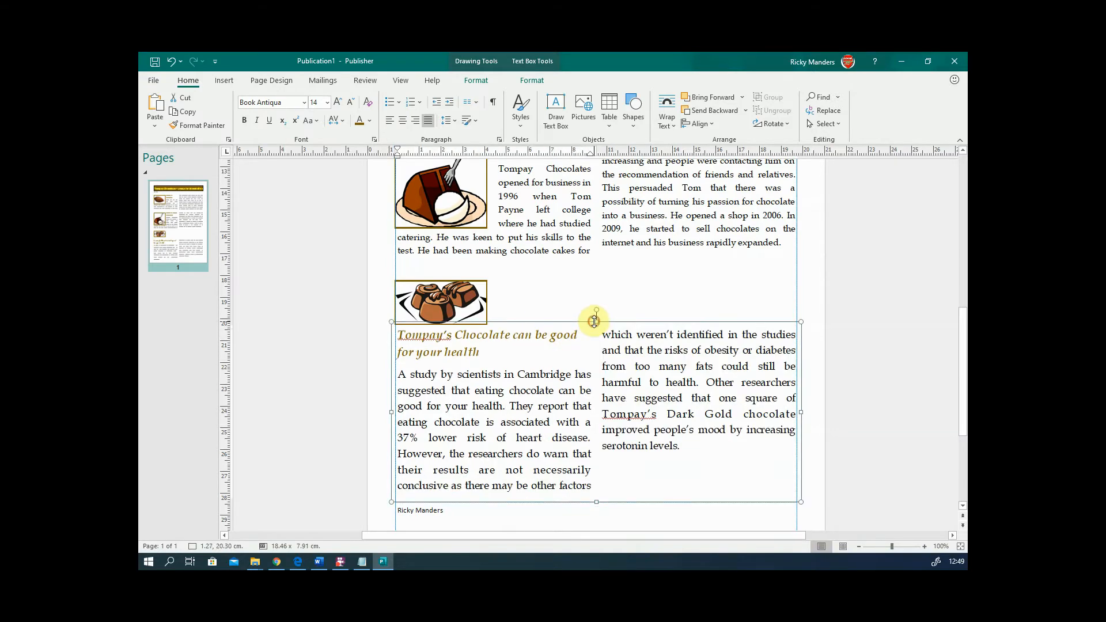
pyautogui.moveTo(465, 302); pyautogui.dragTo(471, 454)
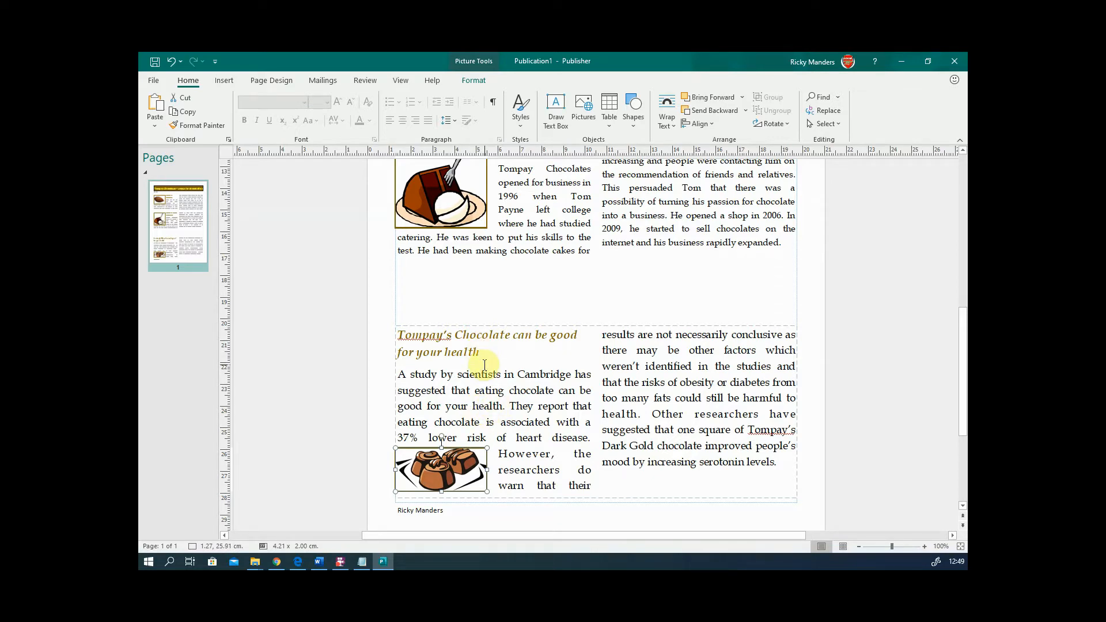
# - Nudge the chocolates picture so text sits above it, and shorten the health box slightly
pyautogui.press('Up')
pyautogui.press('Up')
pyautogui.press('Up')
pyautogui.press('Up')
pyautogui.press('Up')
pyautogui.press('Up')
pyautogui.press('Up')
pyautogui.press('Up')
pyautogui.press('Up')
pyautogui.press('Up')
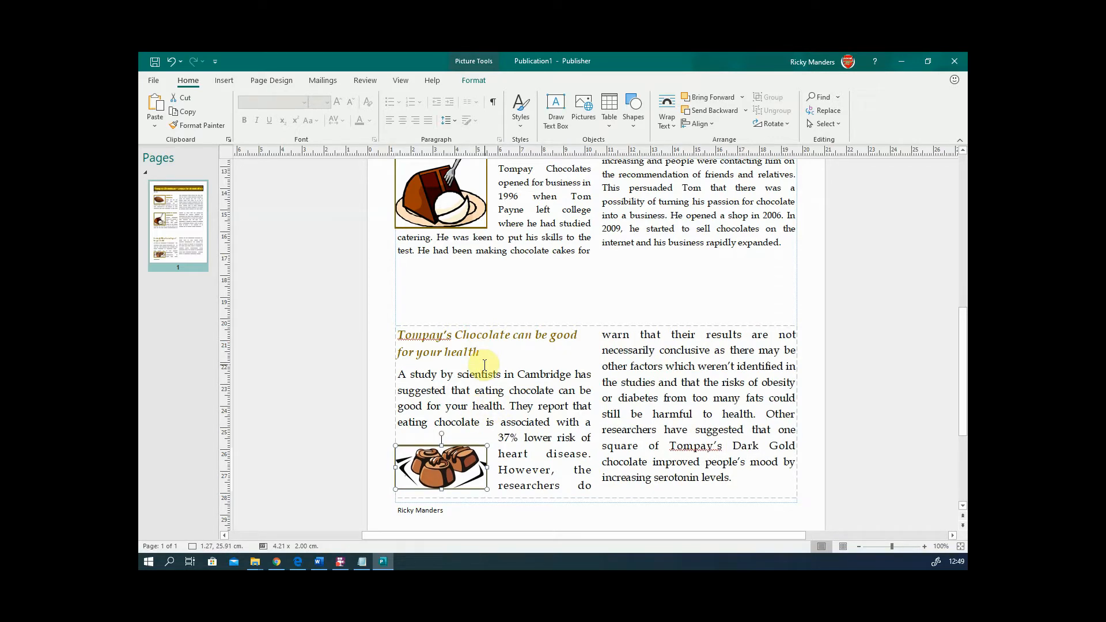
pyautogui.press('Down')
pyautogui.press('Down')
pyautogui.press('Down')
pyautogui.press('Down')
pyautogui.press('Down')
pyautogui.press('Down')
pyautogui.press('Down')
pyautogui.press('Down')
pyautogui.press('Down')
pyautogui.press('Down')
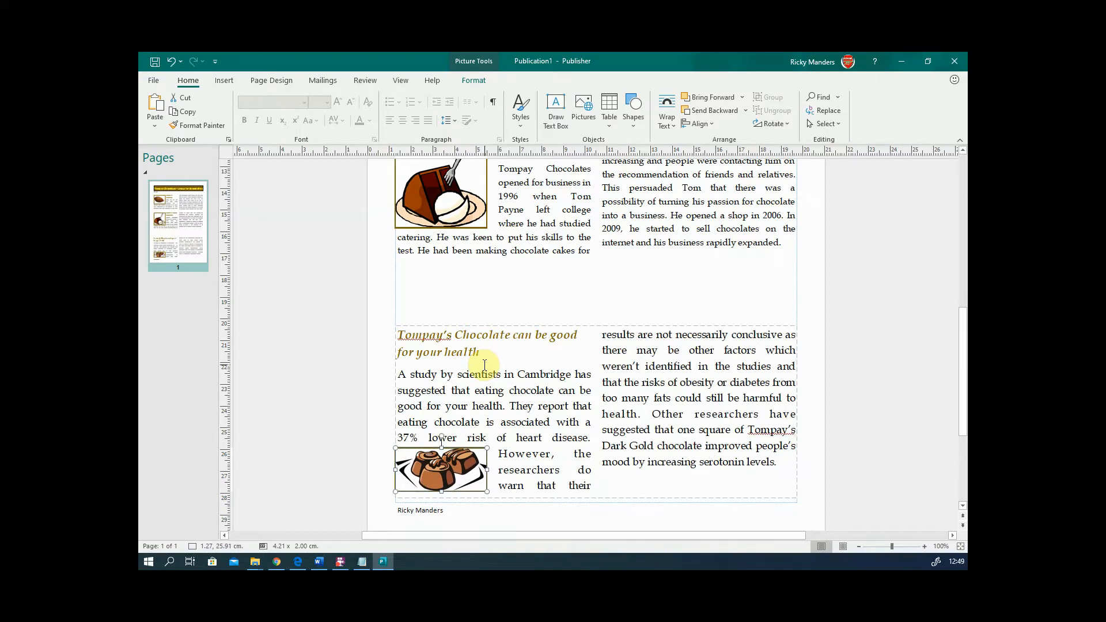
pyautogui.click(639, 463)
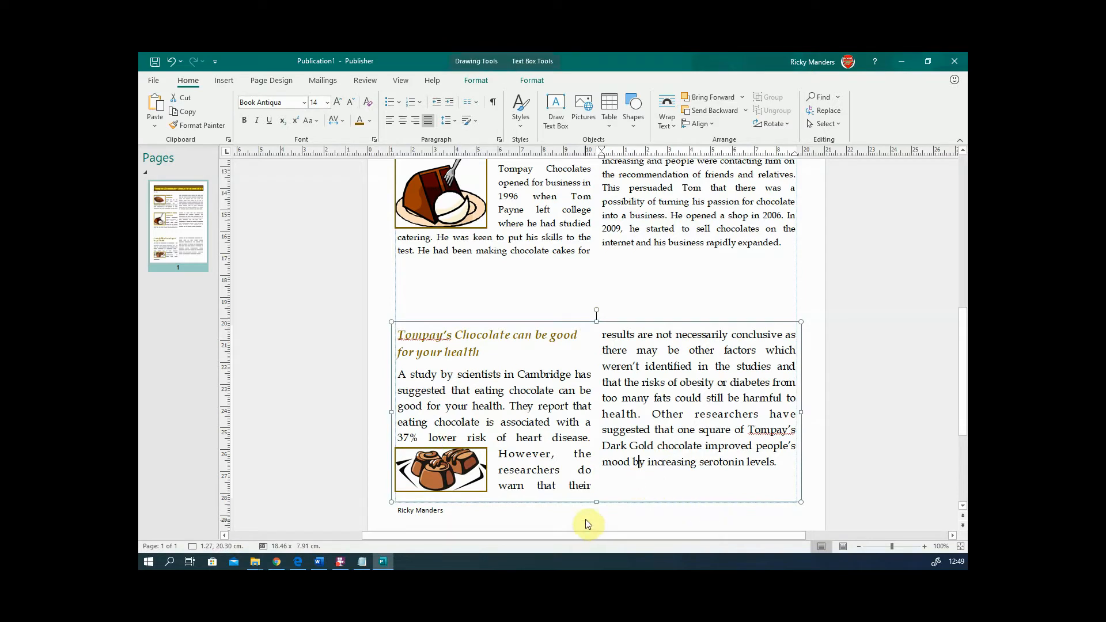
pyautogui.moveTo(596, 501); pyautogui.dragTo(602, 496)
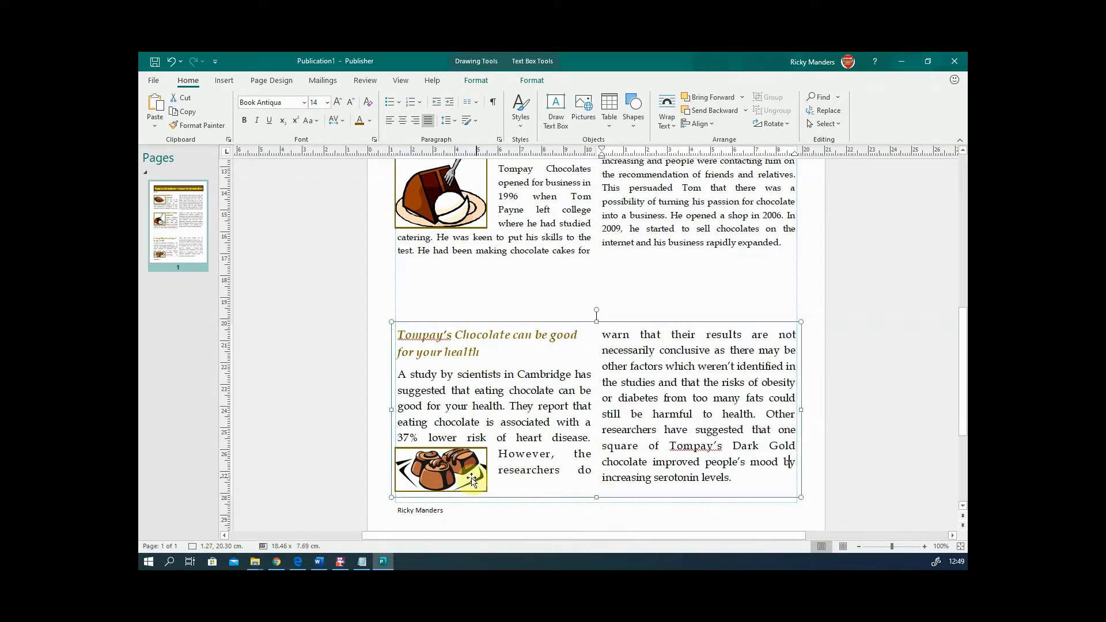
# - Move the chocolates picture to the right column and back to the left column's bottom
pyautogui.click(427, 469)
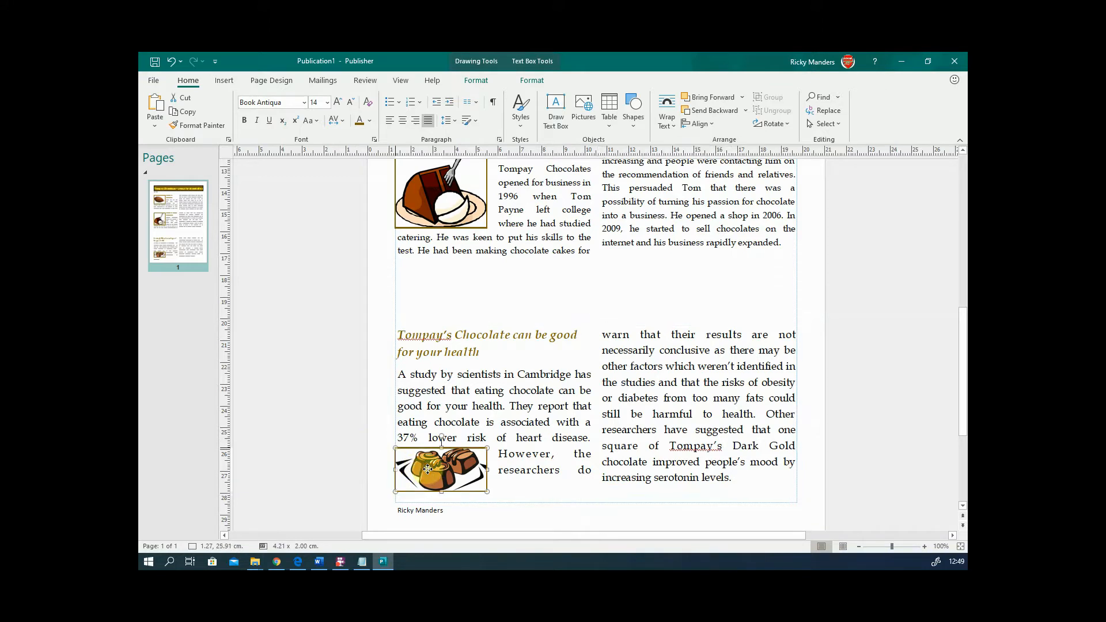
pyautogui.moveTo(426, 469); pyautogui.dragTo(724, 461)
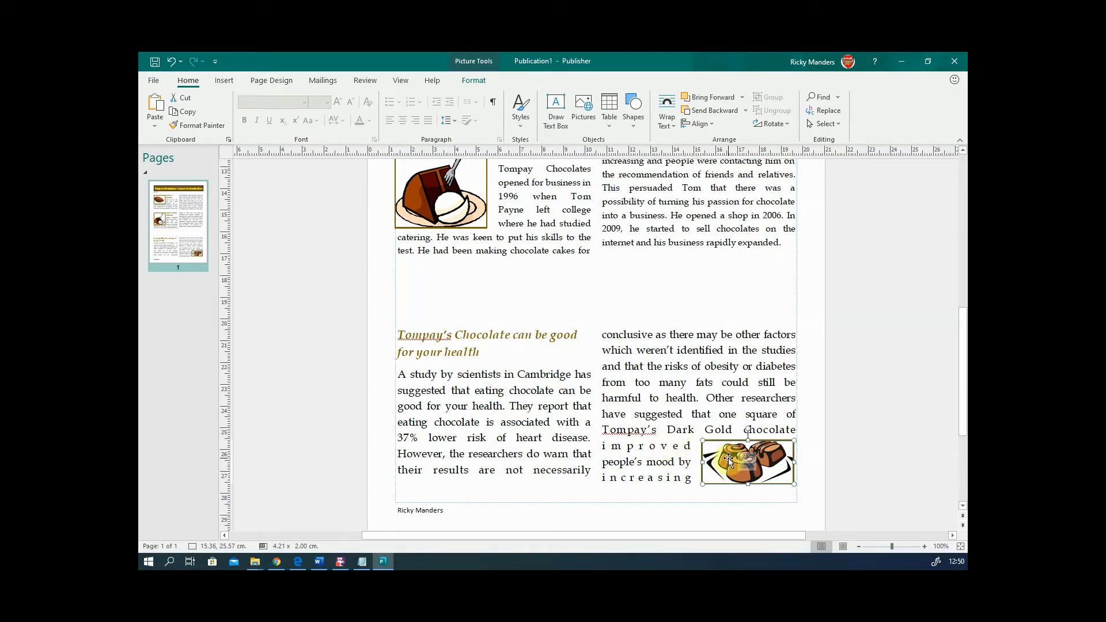
pyautogui.moveTo(728, 458); pyautogui.dragTo(424, 454)
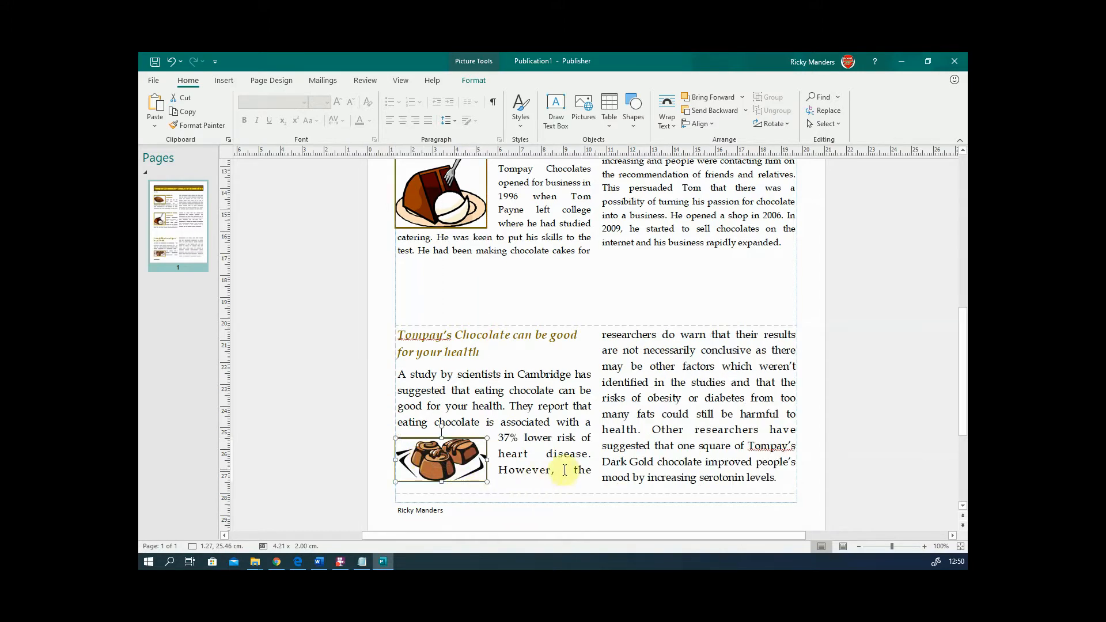
pyautogui.click(353, 447)
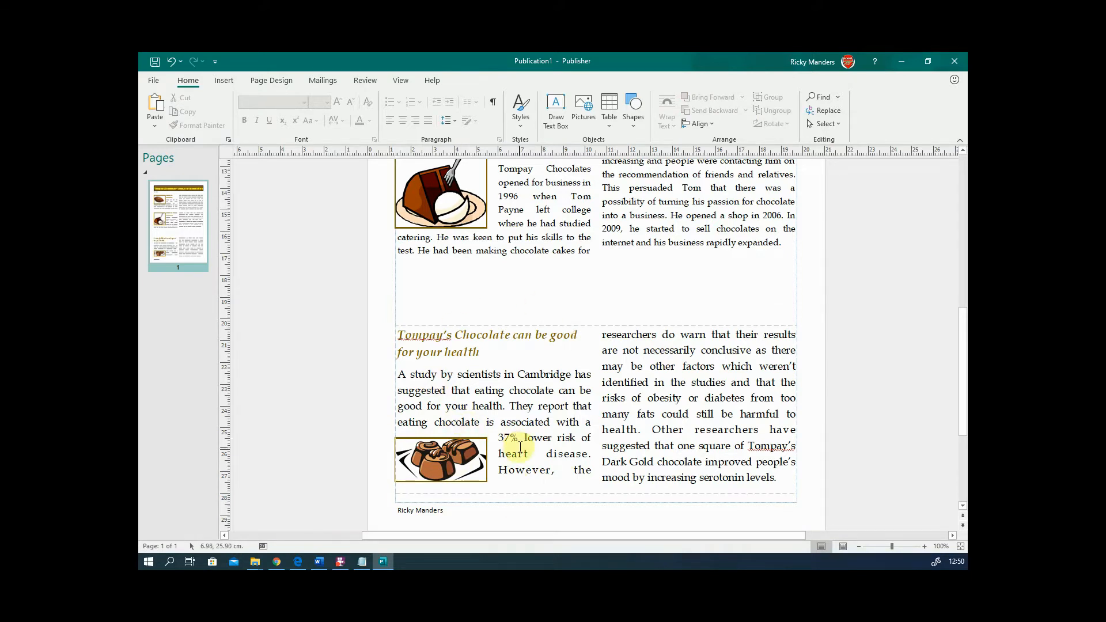
pyautogui.click(551, 426)
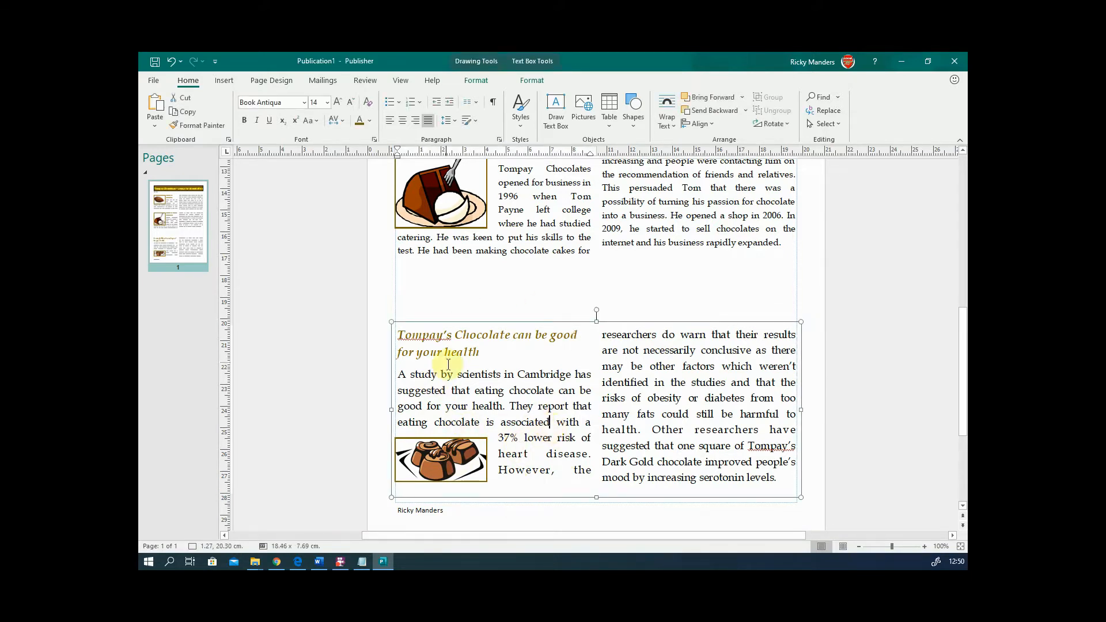
# - Make the History of Tompay box taller and enlarge its story text one size
pyautogui.click(459, 332)
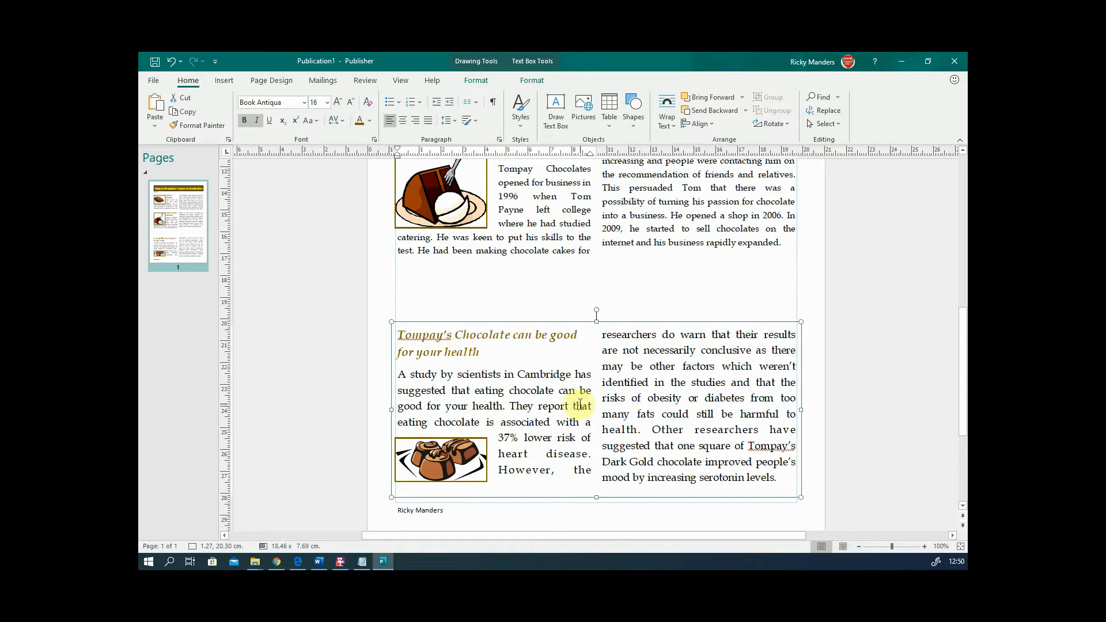
pyautogui.scroll(3, 586, 400)
pyautogui.click(646, 347)
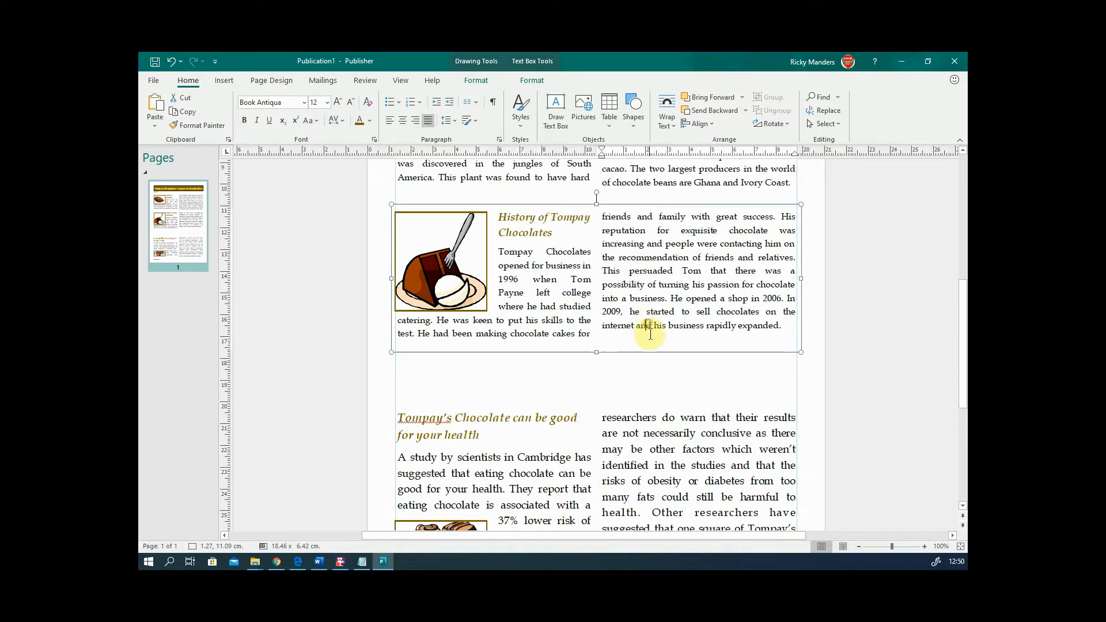
pyautogui.moveTo(595, 349); pyautogui.dragTo(595, 400)
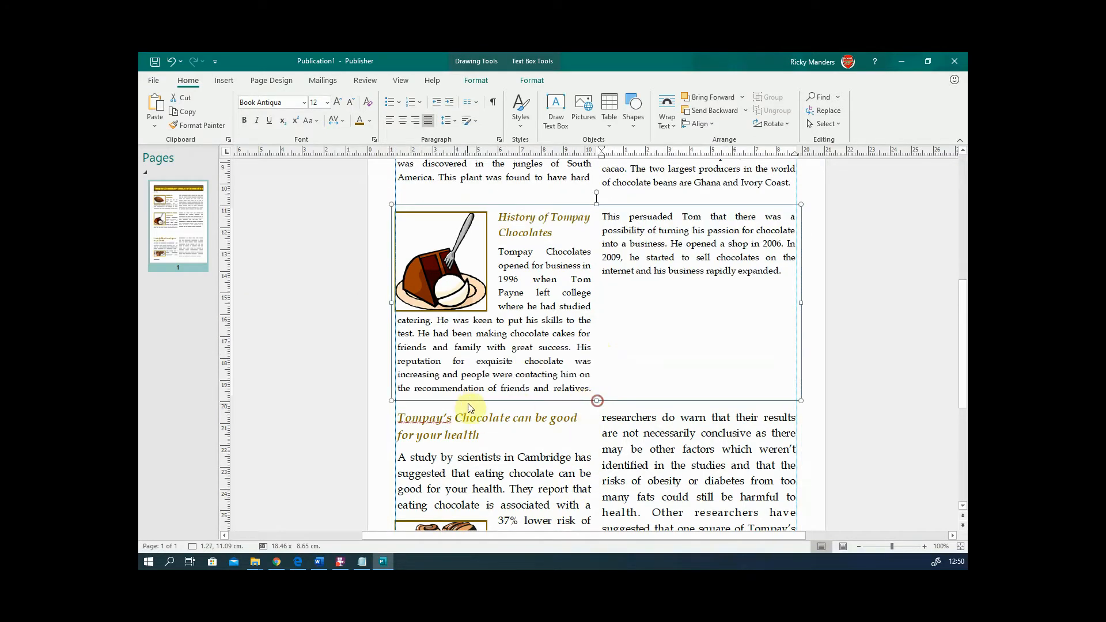
pyautogui.moveTo(790, 269); pyautogui.dragTo(500, 219)
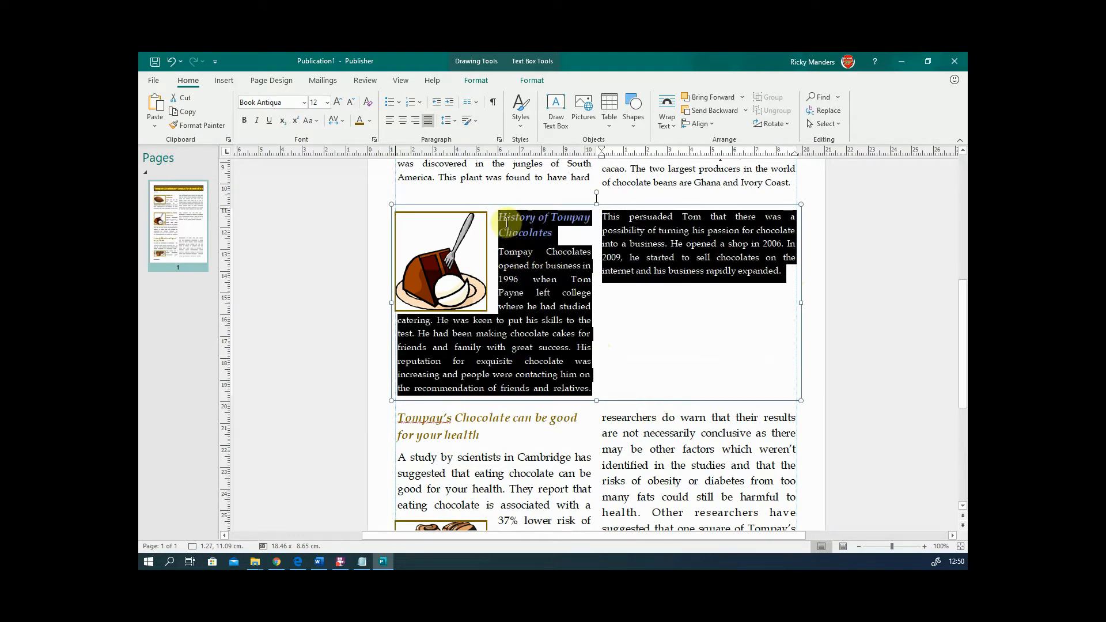
pyautogui.click(338, 103)
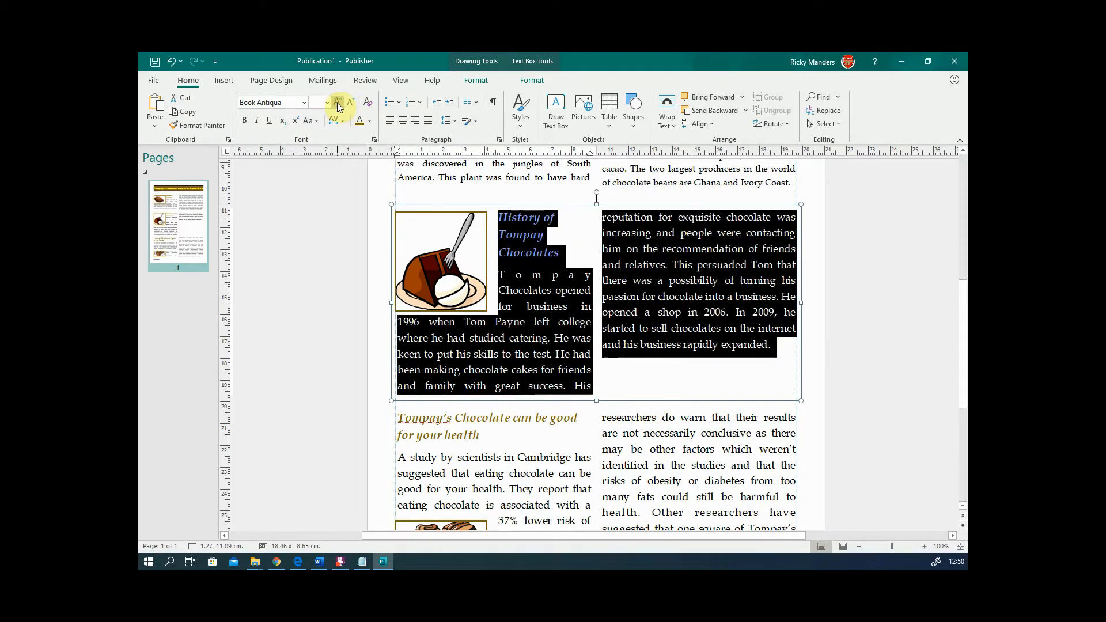
pyautogui.click(662, 390)
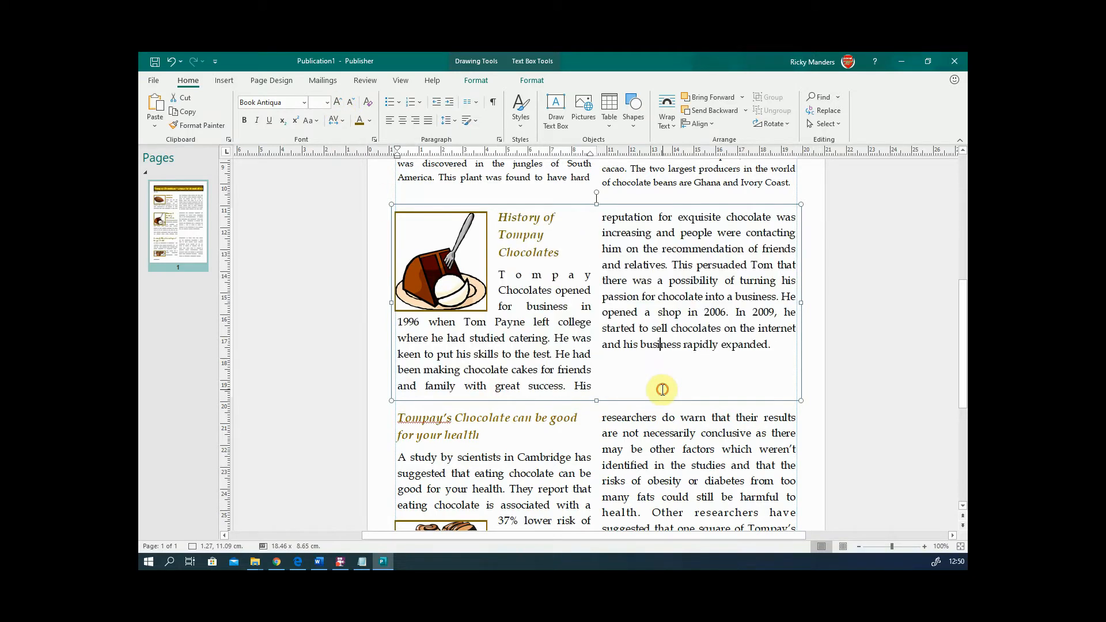
pyautogui.moveTo(598, 208); pyautogui.dragTo(598, 217)
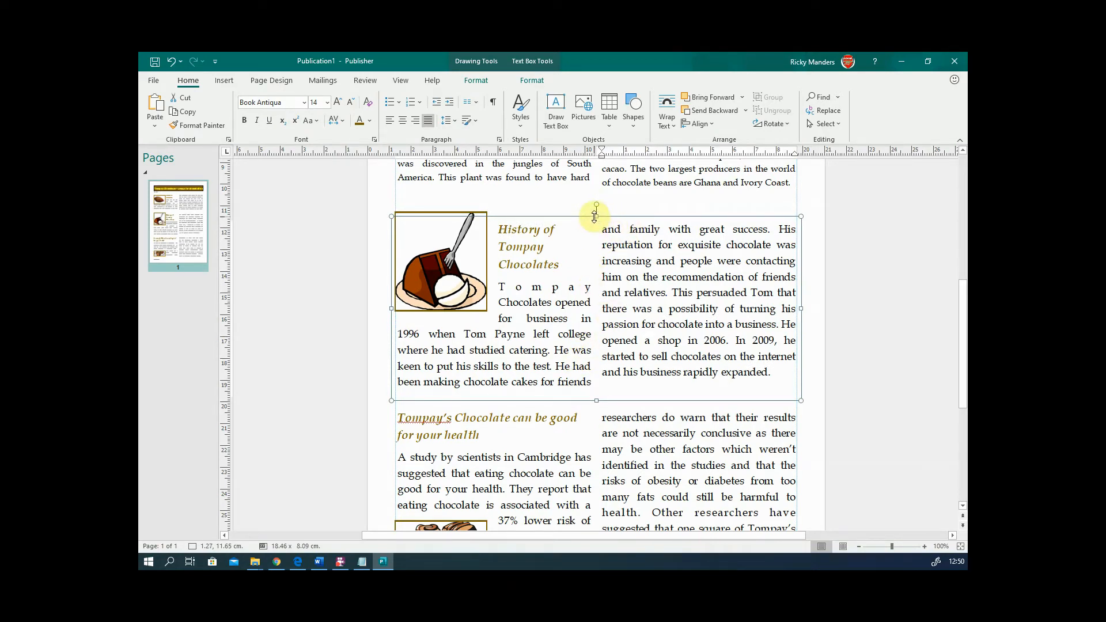
# - Lower the cake picture slightly, enlarge the History of Chocolate text and stretch its box both ways
pyautogui.scroll(5, 628, 247)
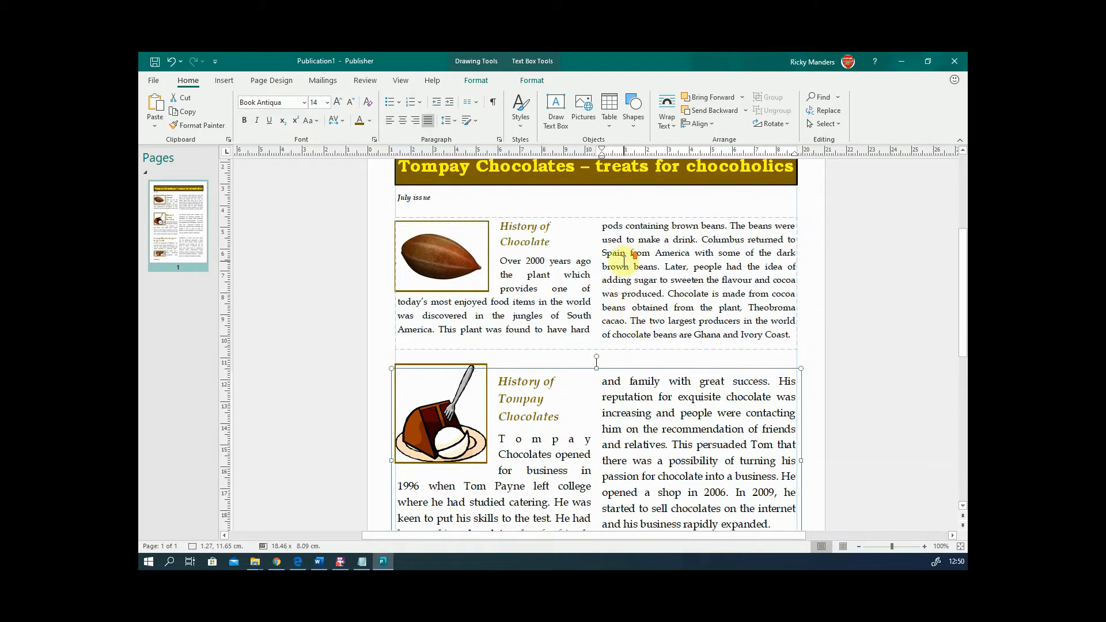
pyautogui.scroll(-1, 628, 262)
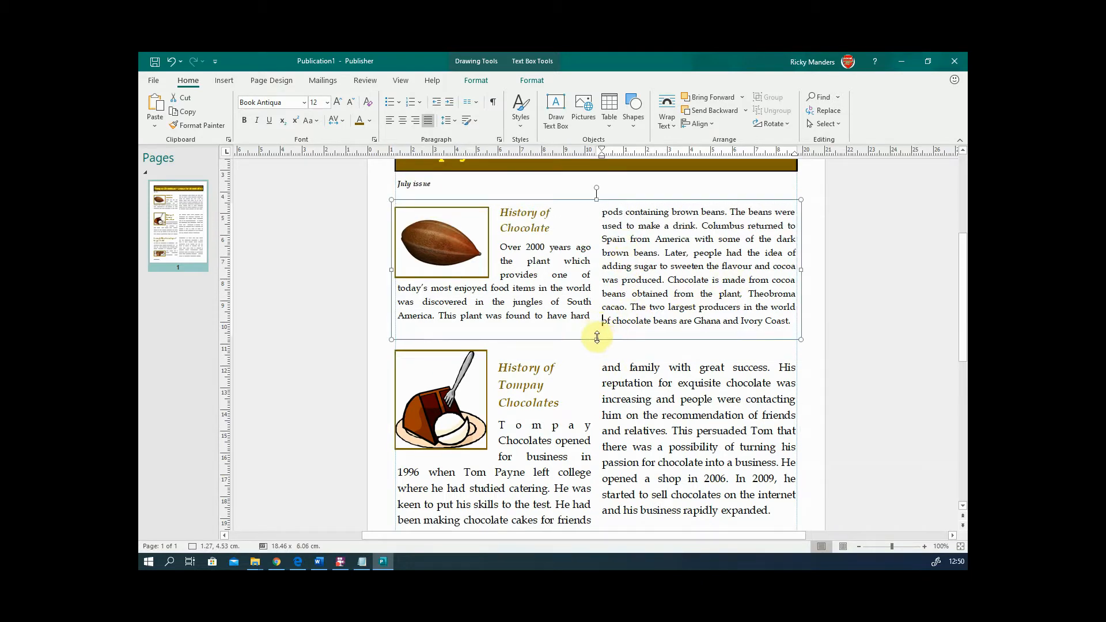
pyautogui.moveTo(597, 337); pyautogui.dragTo(596, 352)
pyautogui.click(457, 421)
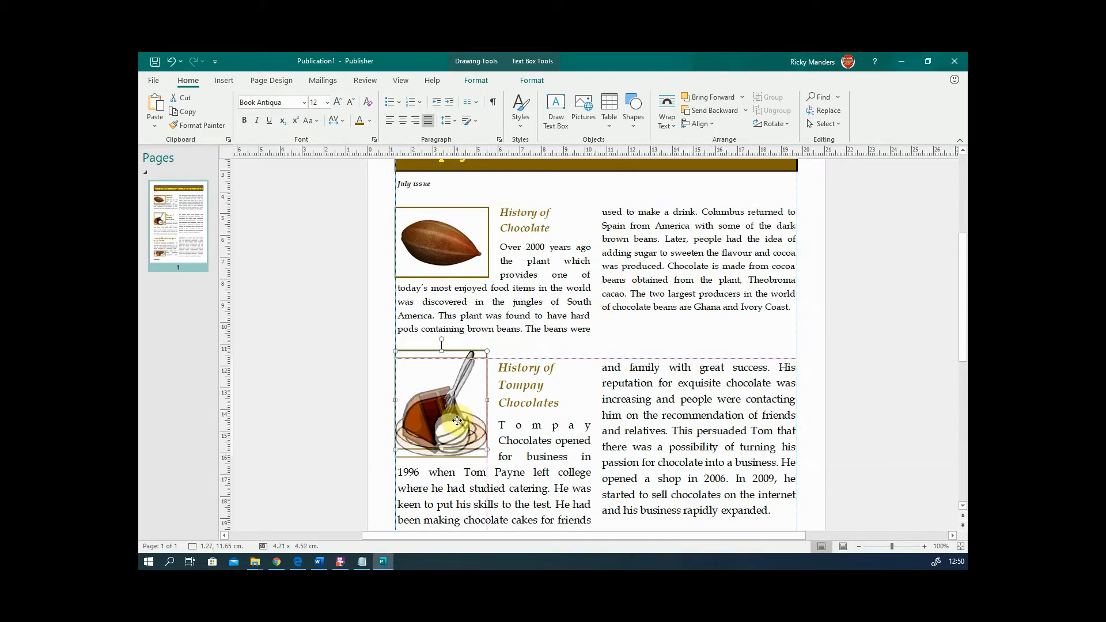
pyautogui.moveTo(457, 420); pyautogui.dragTo(457, 427)
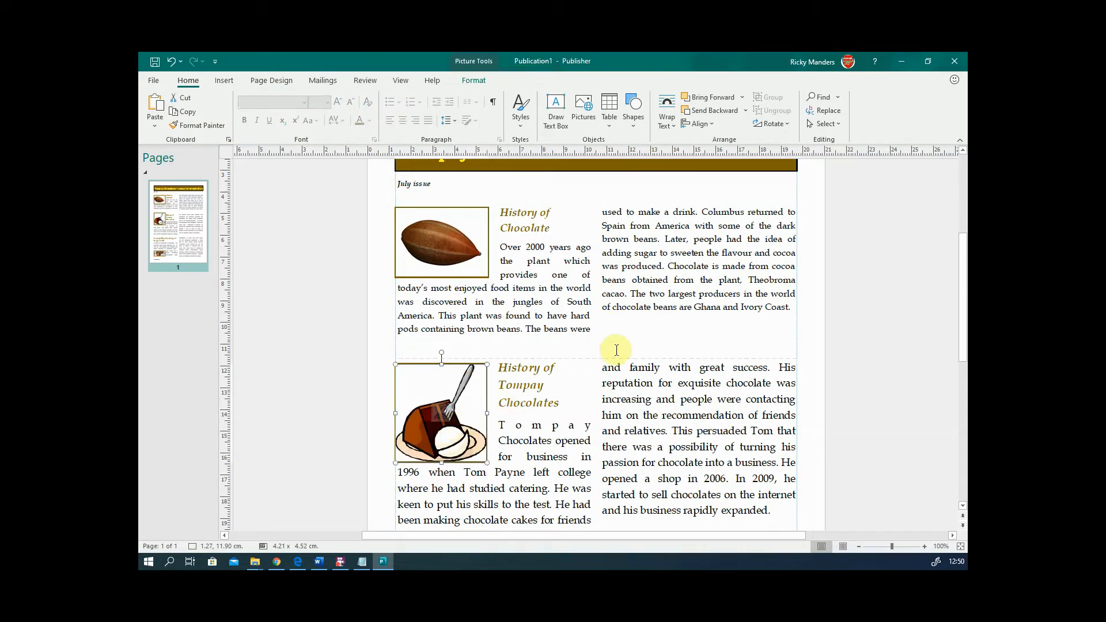
pyautogui.click(639, 349)
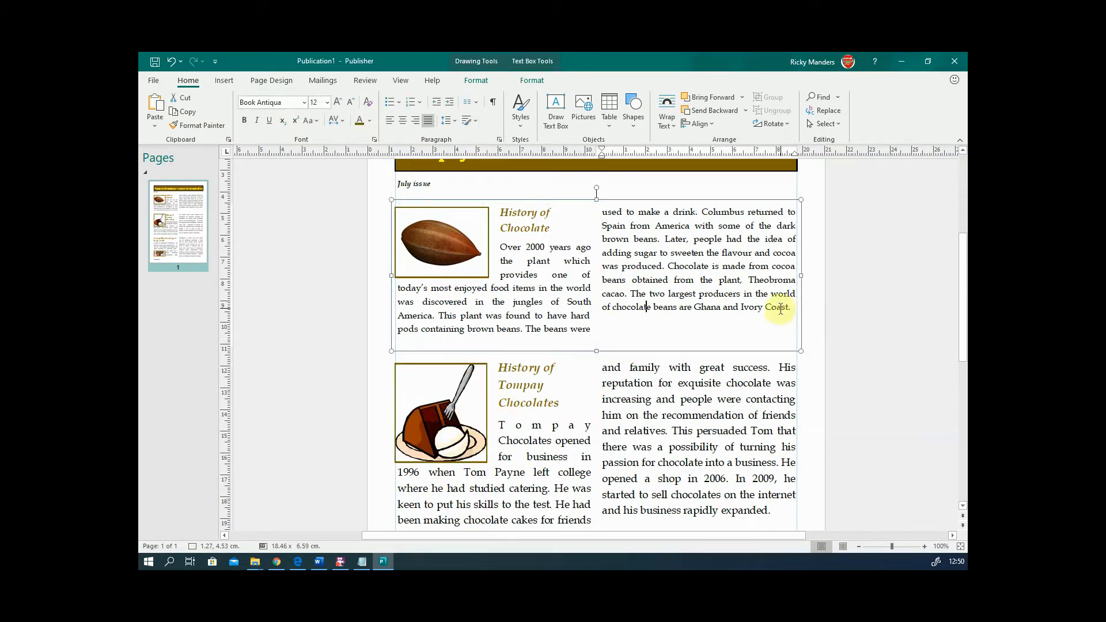
pyautogui.moveTo(793, 308); pyautogui.dragTo(500, 212)
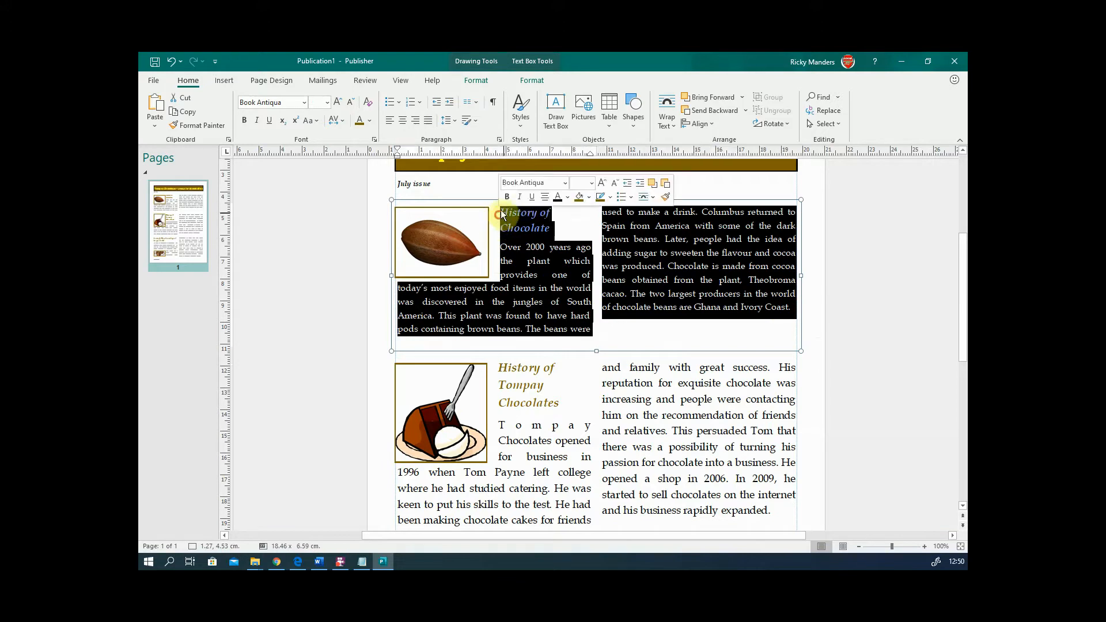
pyautogui.click(344, 103)
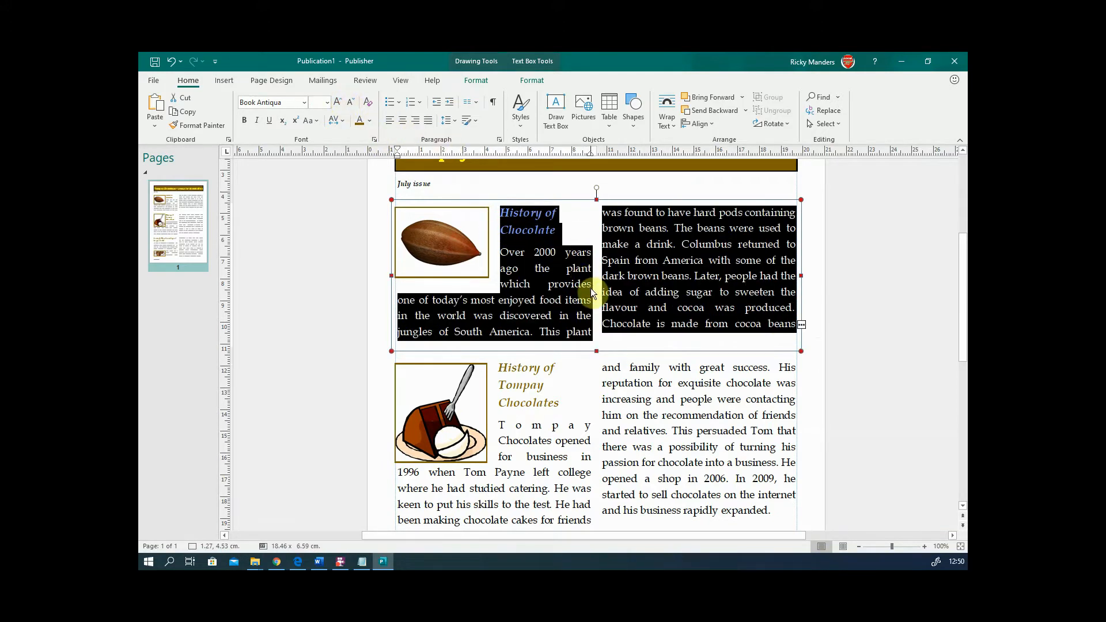
pyautogui.click(610, 315)
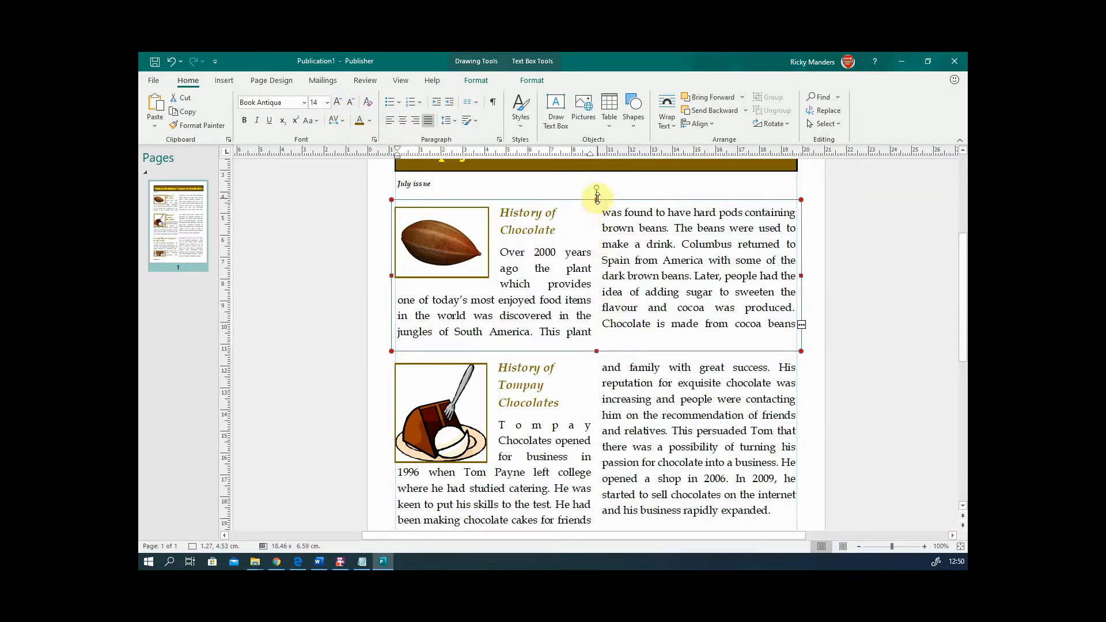
pyautogui.moveTo(597, 199); pyautogui.dragTo(597, 187)
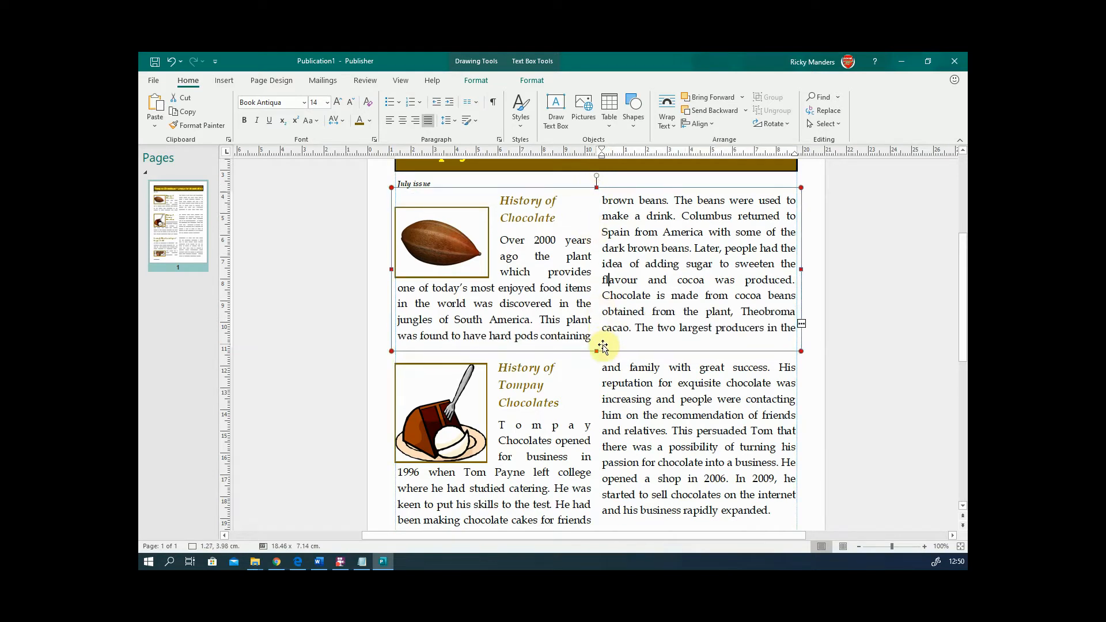
pyautogui.moveTo(596, 350); pyautogui.dragTo(598, 359)
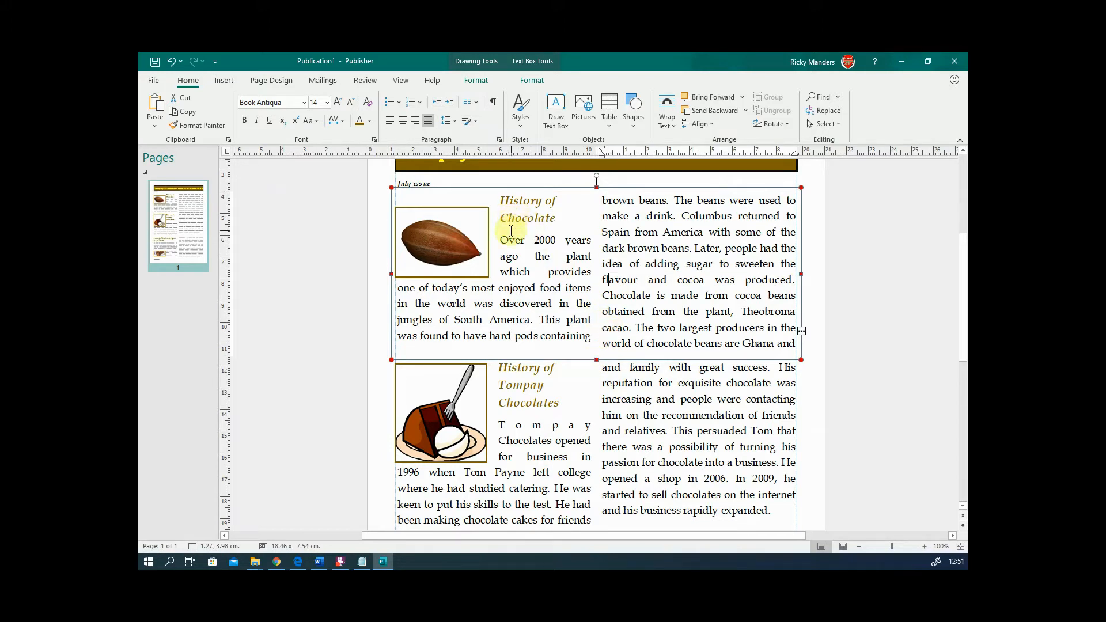
# - Undo the last three History of Chocolate changes
pyautogui.moveTo(498, 237); pyautogui.dragTo(787, 346)
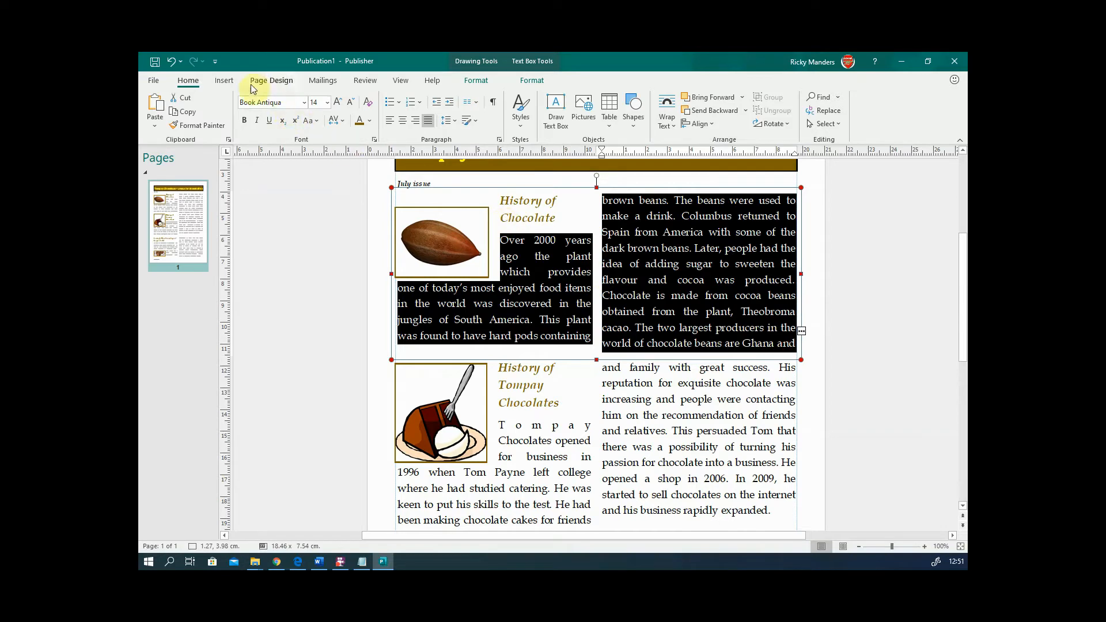
pyautogui.click(174, 60)
pyautogui.click(175, 61)
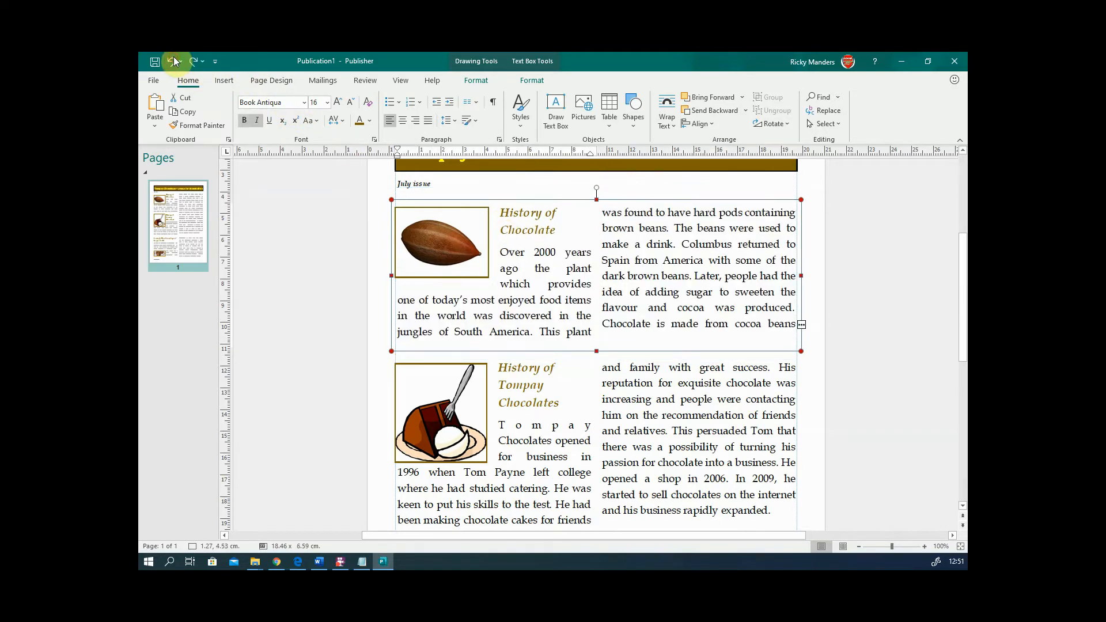
pyautogui.click(174, 61)
pyautogui.click(541, 310)
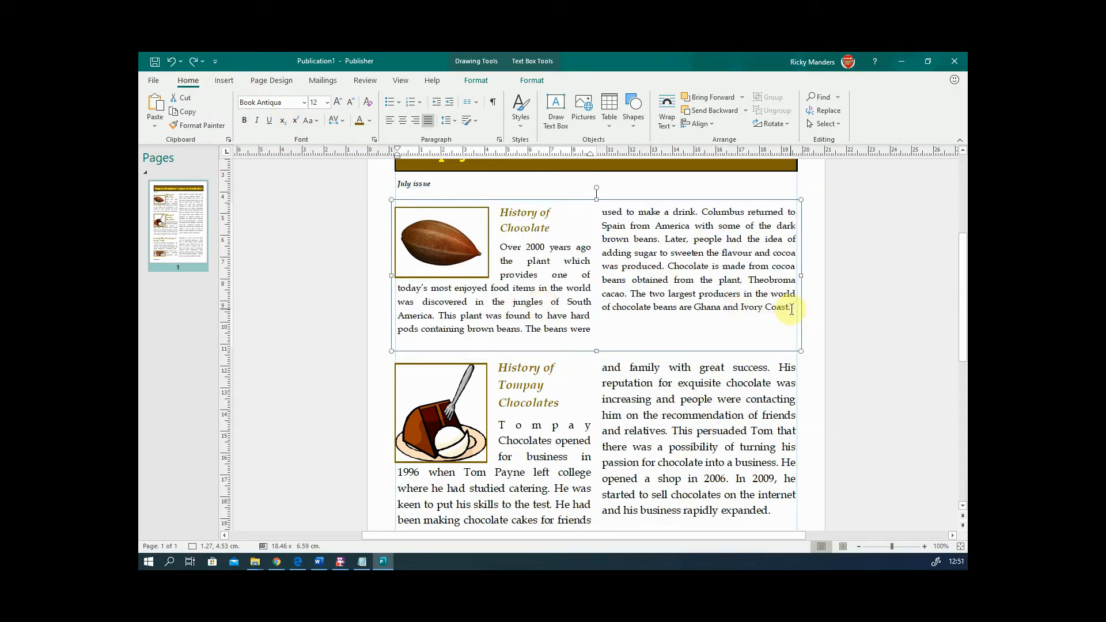
# - Set the History of Chocolate story to 13 pt and lengthen its box so 'Ivory Coast.' shows
pyautogui.moveTo(791, 307); pyautogui.dragTo(595, 191)
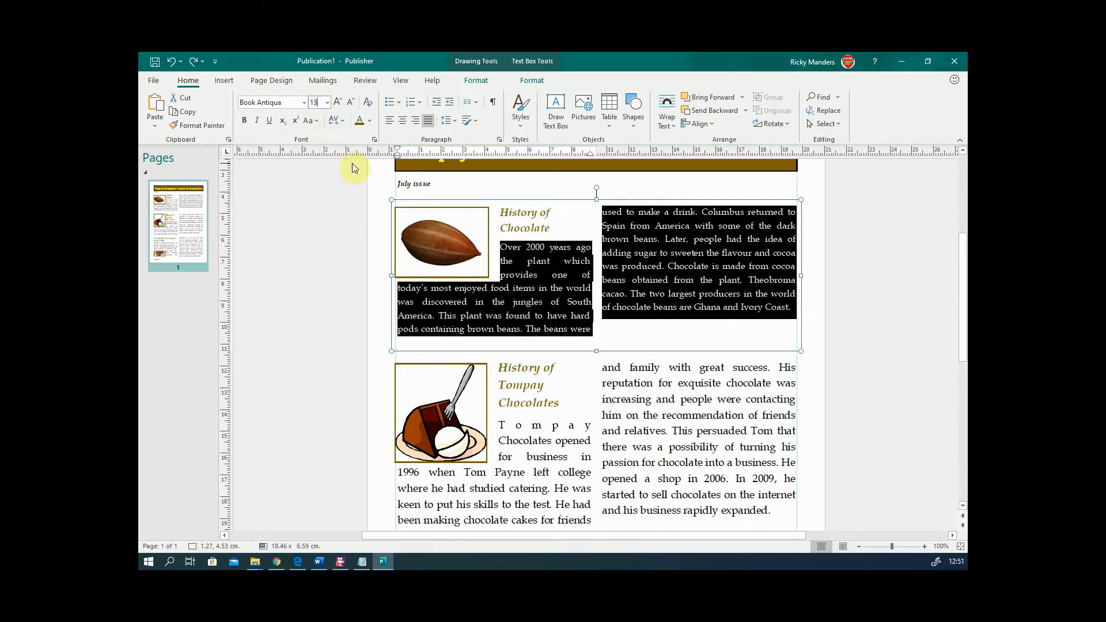
pyautogui.write('13')
pyautogui.press('Return')
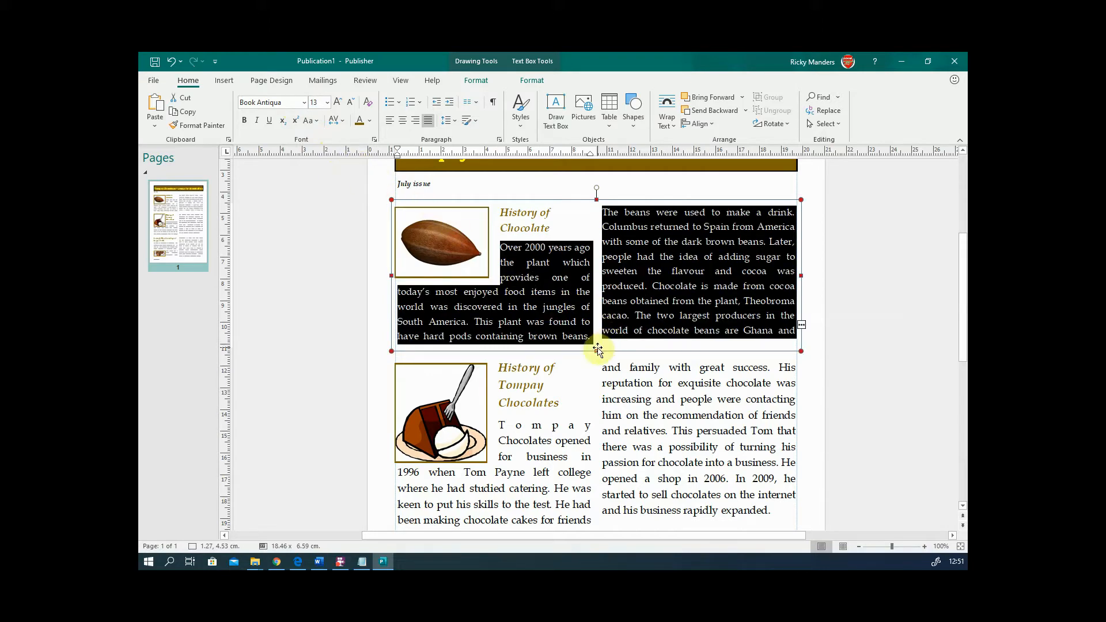
pyautogui.moveTo(597, 348); pyautogui.dragTo(599, 362)
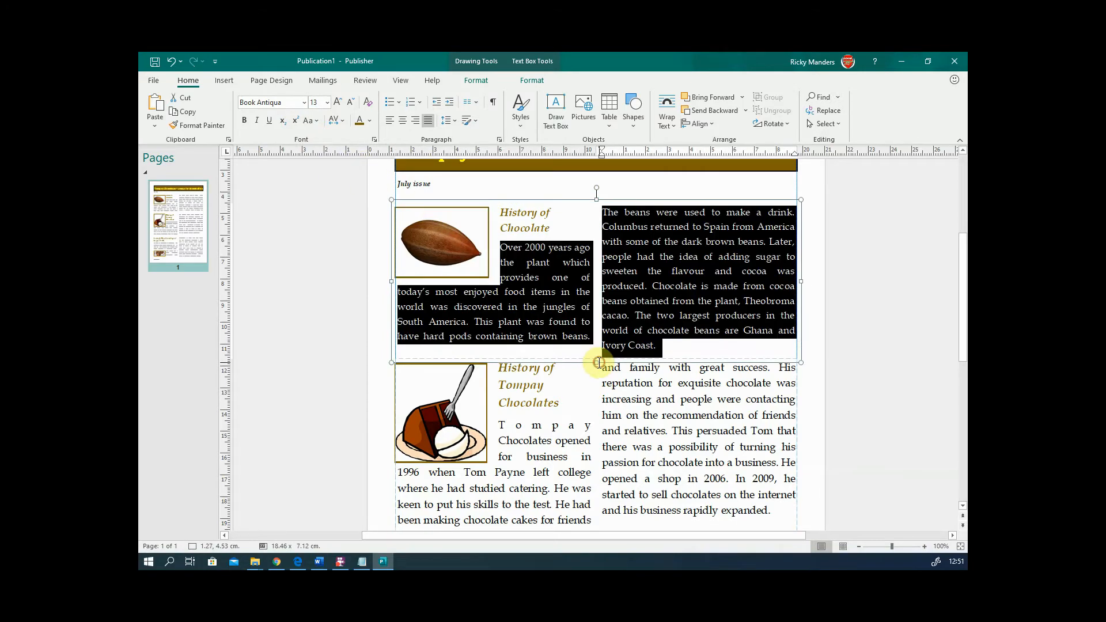
pyautogui.click(629, 372)
# - Set the History of Tompay story text to 13 pt and lower its box's top edge
pyautogui.scroll(-2, 651, 441)
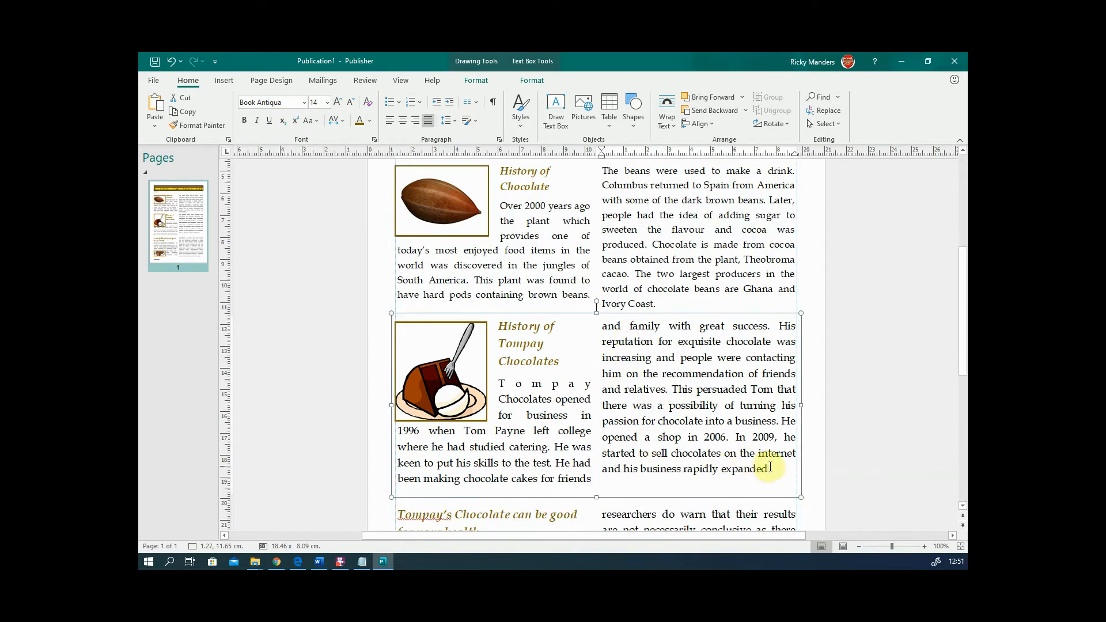
pyautogui.moveTo(776, 468); pyautogui.dragTo(531, 383)
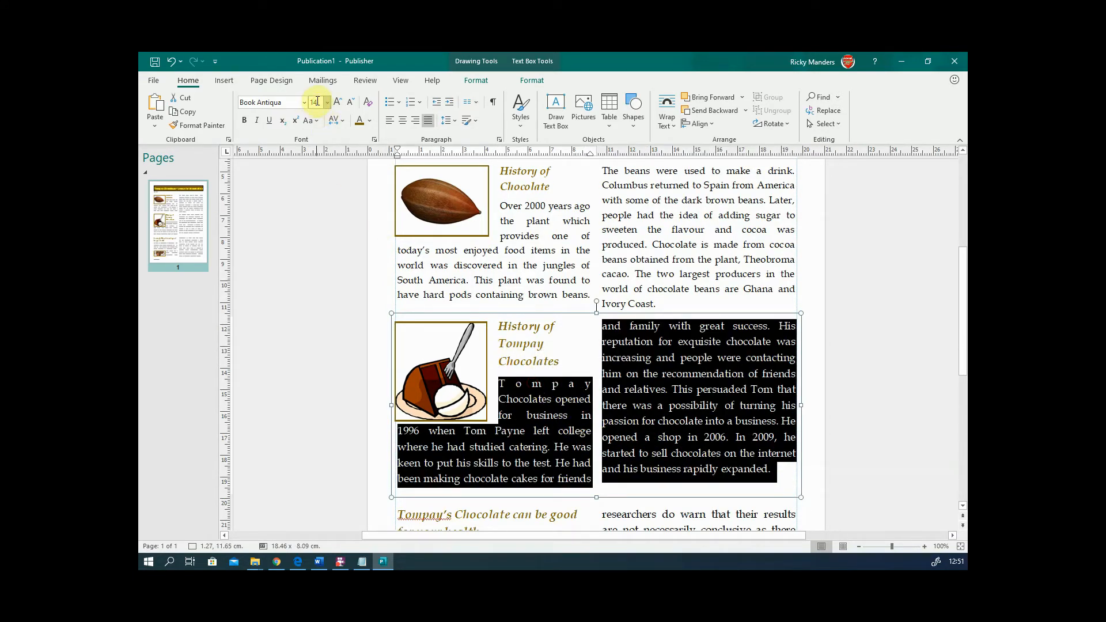
pyautogui.write('13')
pyautogui.press('Return')
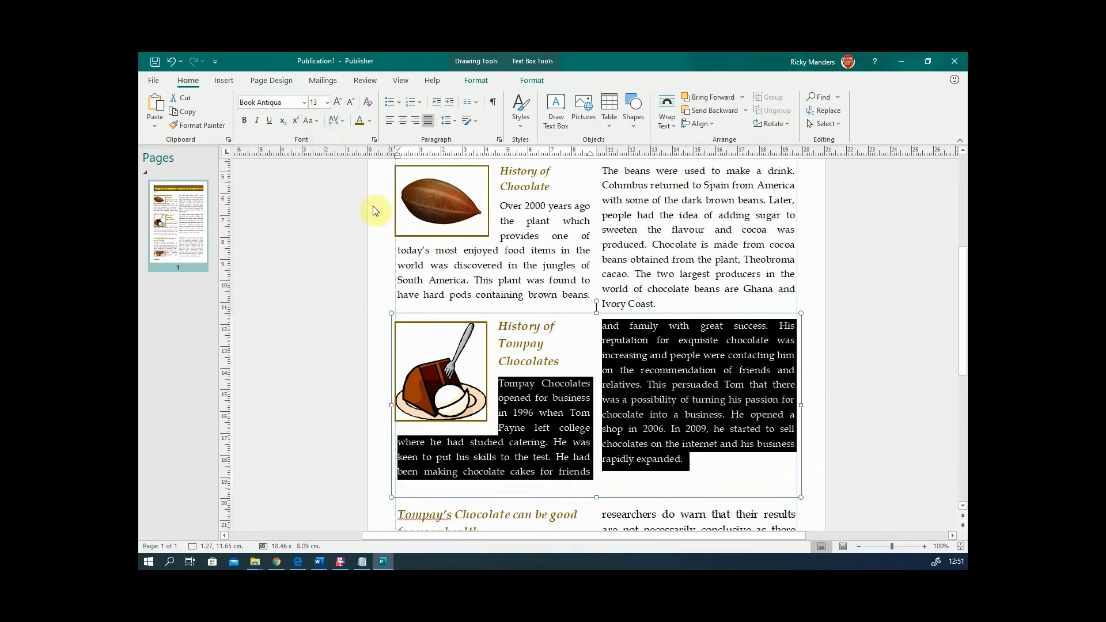
pyautogui.click(594, 330)
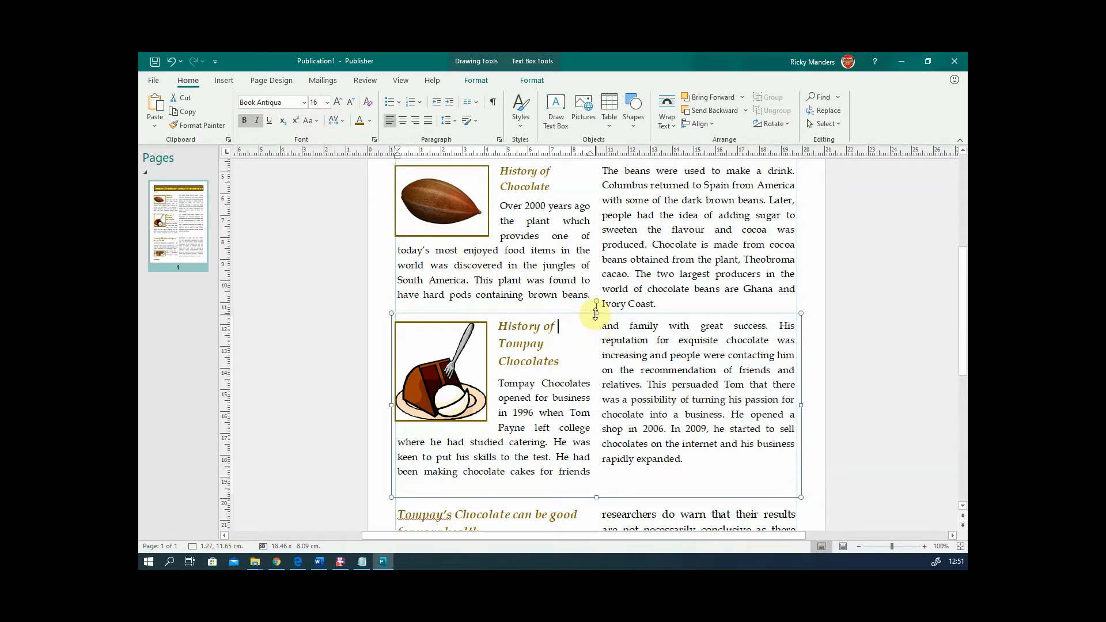
pyautogui.moveTo(597, 313); pyautogui.dragTo(595, 334)
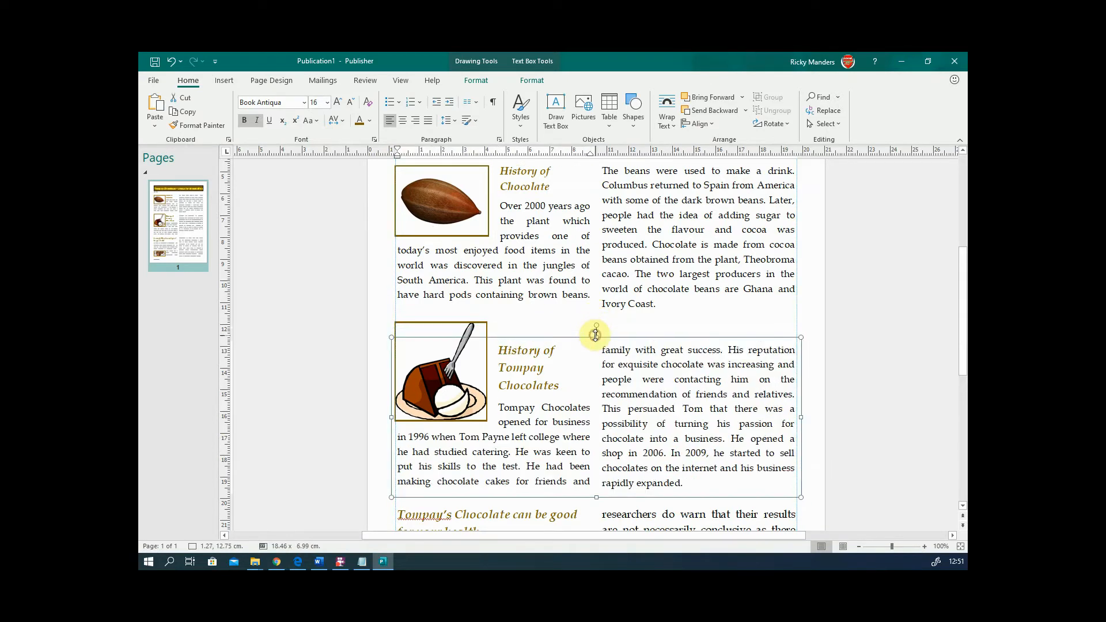
# - Move the cake picture slightly lower and extend the Tompay history box upward
pyautogui.click(469, 360)
pyautogui.moveTo(476, 333); pyautogui.dragTo(476, 357)
pyautogui.click(610, 350)
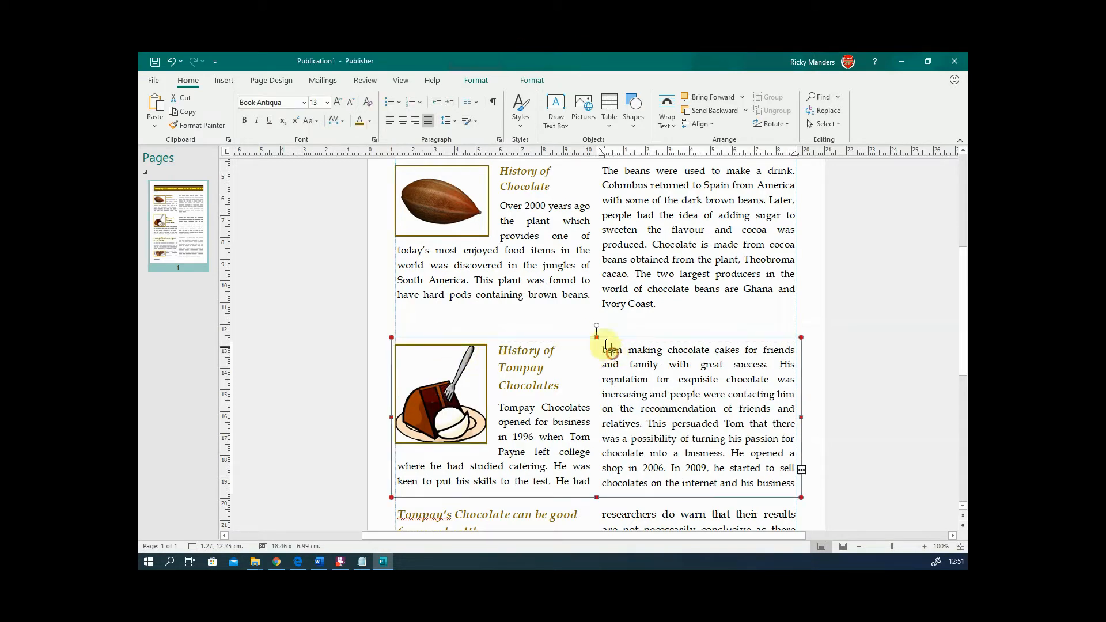
pyautogui.moveTo(597, 334); pyautogui.dragTo(596, 320)
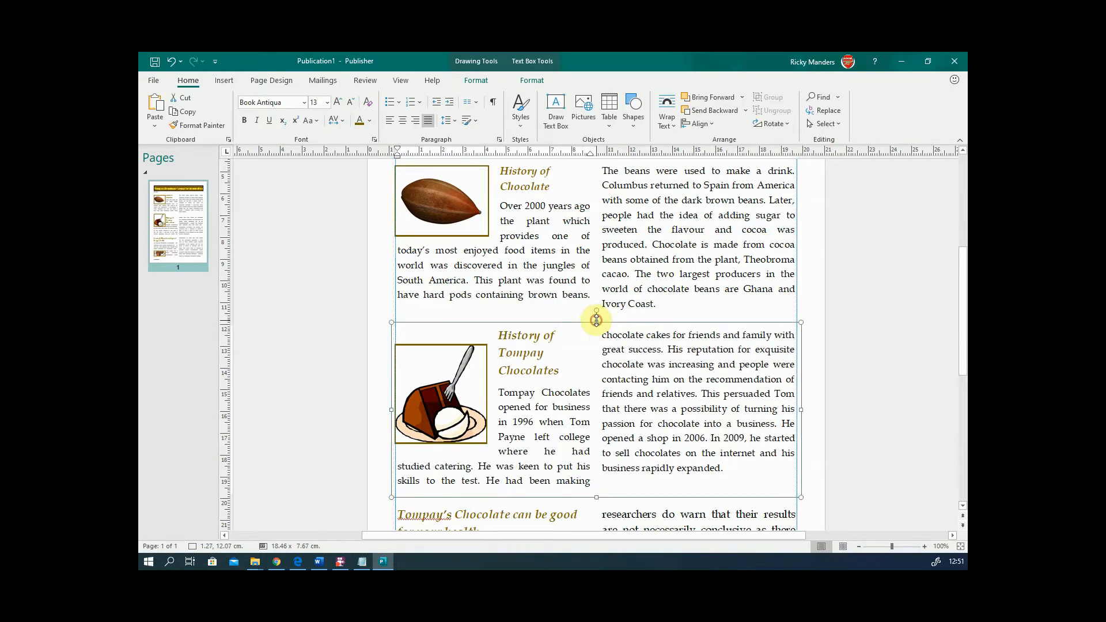
pyautogui.click(594, 364)
# - Set the health article's body text to 13 pt and move its box's top edge down
pyautogui.scroll(-8, 662, 421)
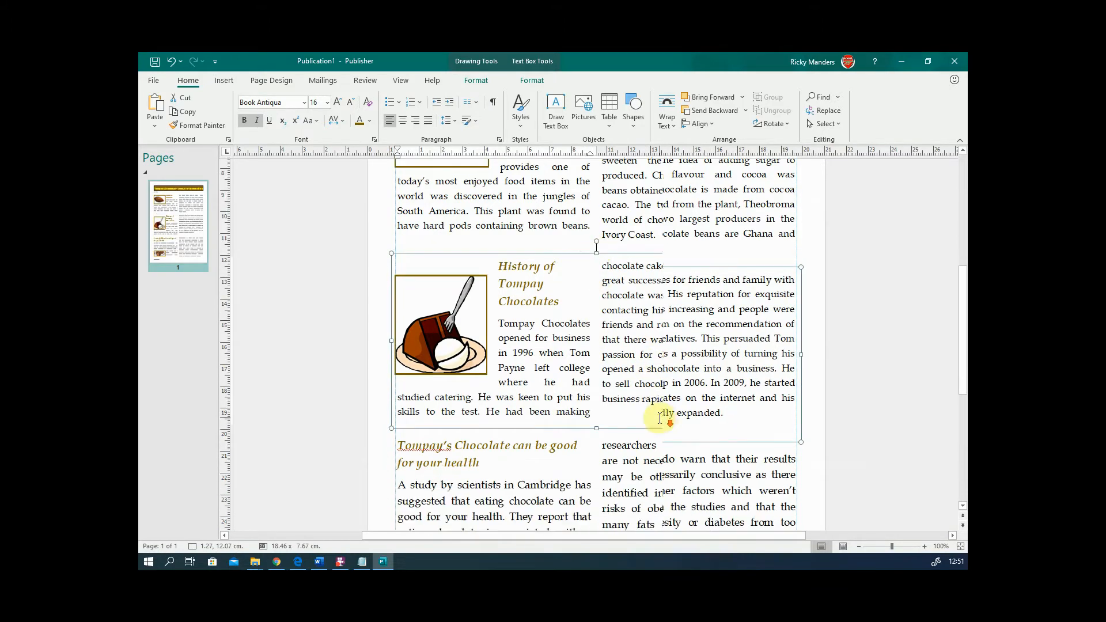
pyautogui.moveTo(780, 424); pyautogui.dragTo(400, 318)
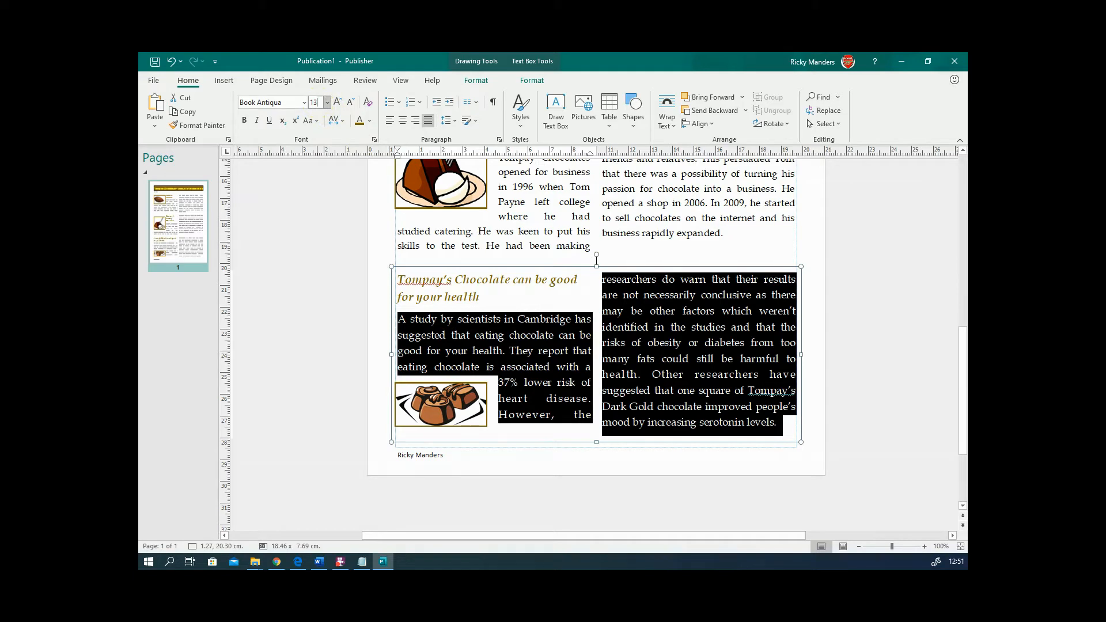
pyautogui.click(316, 102)
pyautogui.write('13')
pyautogui.press('Return')
pyautogui.click(595, 306)
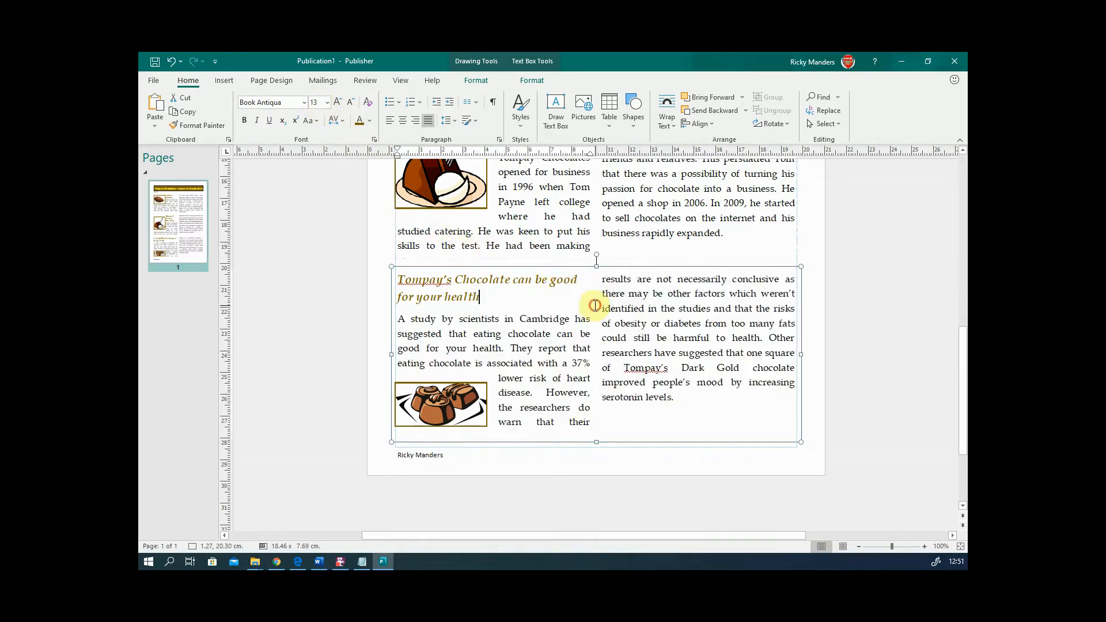
pyautogui.moveTo(595, 264); pyautogui.dragTo(597, 281)
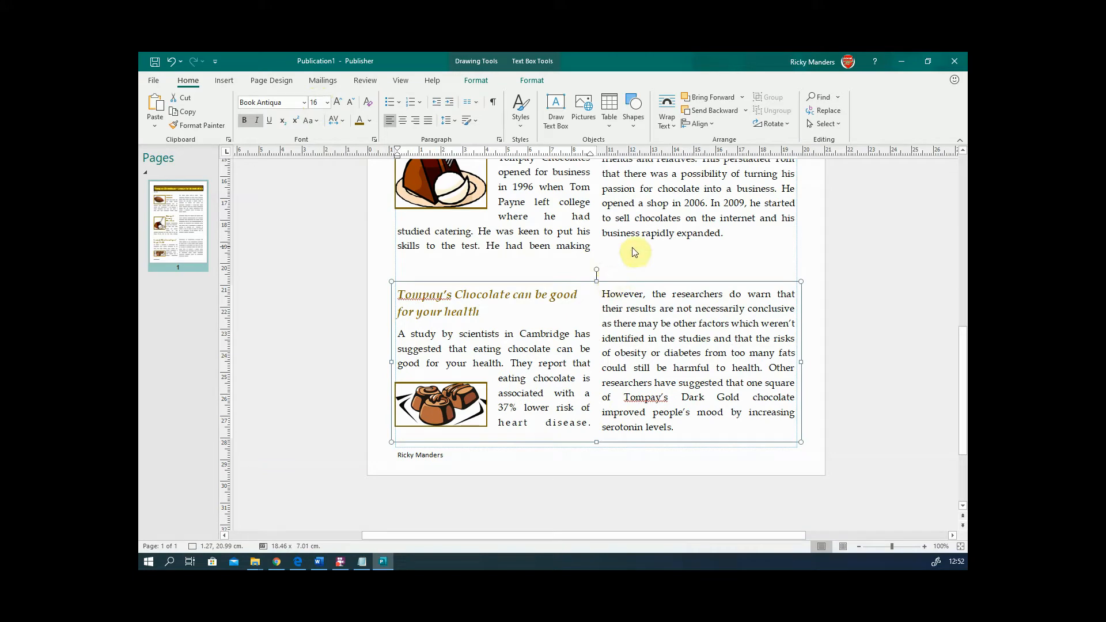
pyautogui.scroll(5, 631, 253)
pyautogui.keyDown('ctrl'); pyautogui.scroll(-4, 627, 264); pyautogui.keyUp('ctrl')
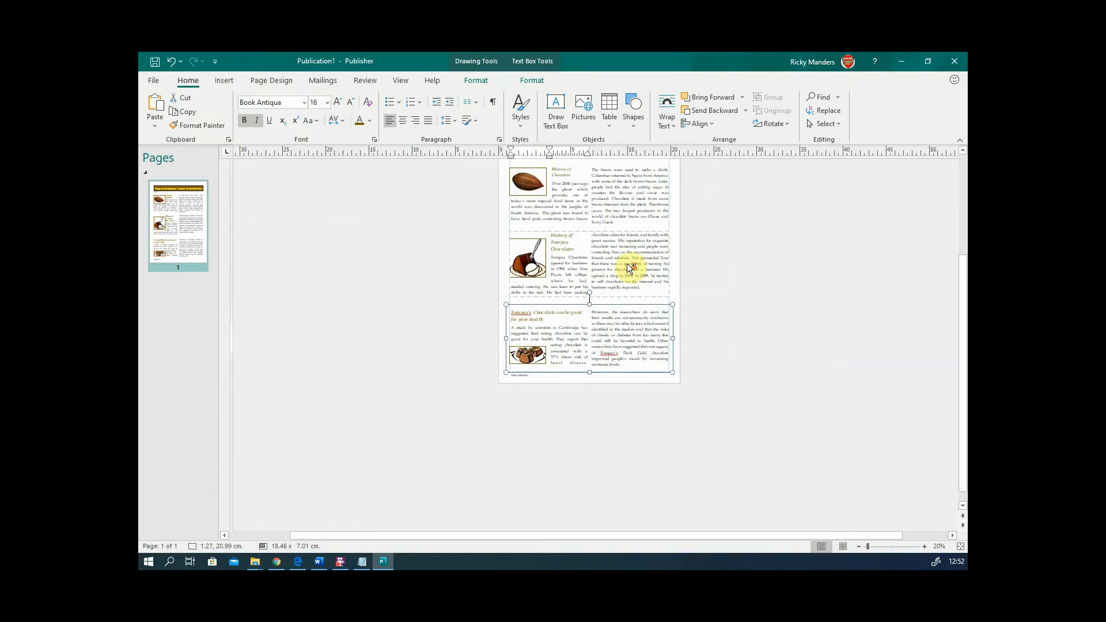
pyautogui.keyDown('ctrl'); pyautogui.scroll(3, 628, 265); pyautogui.keyUp('ctrl')
# - Zoom out to review the whole newsletter layout, then zoom back to 100%
pyautogui.click(796, 310)
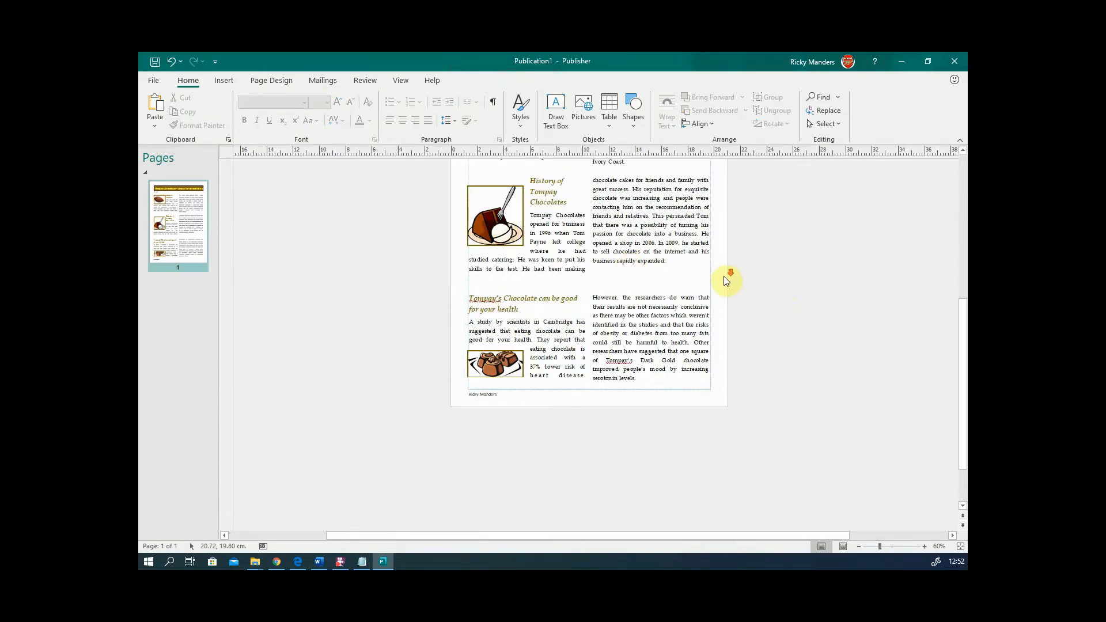
pyautogui.keyDown('ctrl'); pyautogui.scroll(-2, 724, 277); pyautogui.keyUp('ctrl')
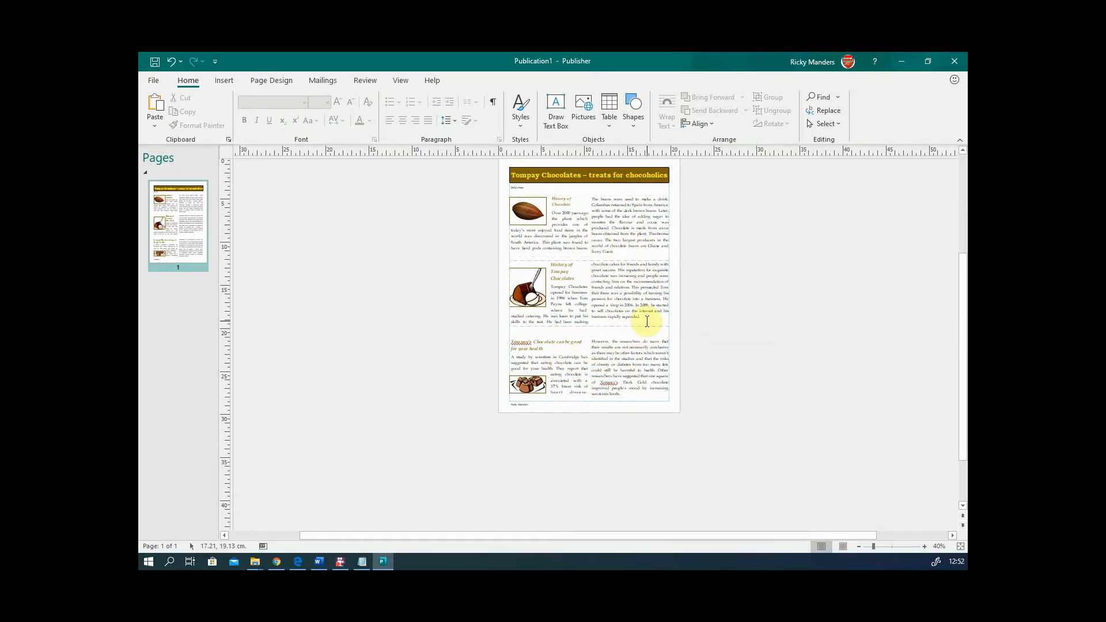
pyautogui.scroll(3, 650, 325)
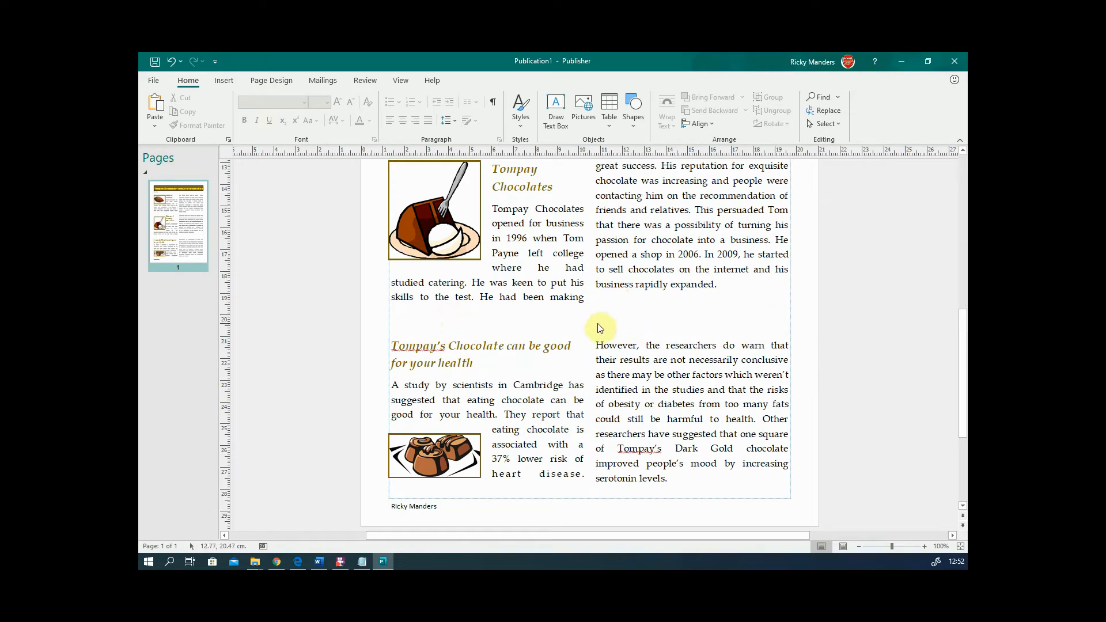
pyautogui.scroll(1, 505, 321)
pyautogui.scroll(2, 505, 322)
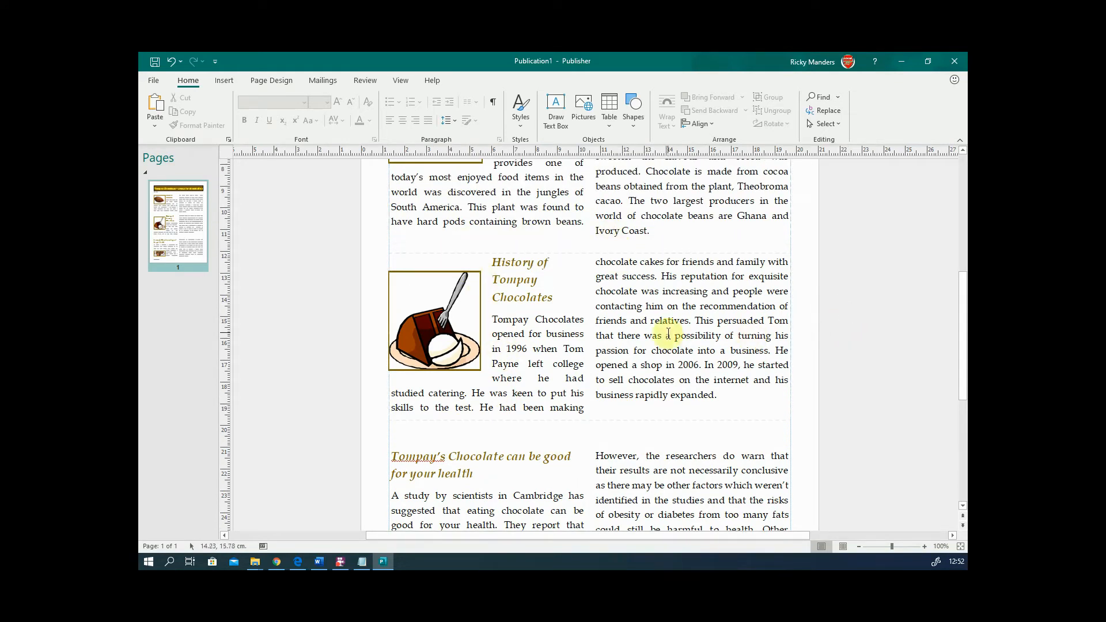
pyautogui.click(638, 355)
pyautogui.scroll(1, 638, 356)
pyautogui.scroll(1, 638, 356)
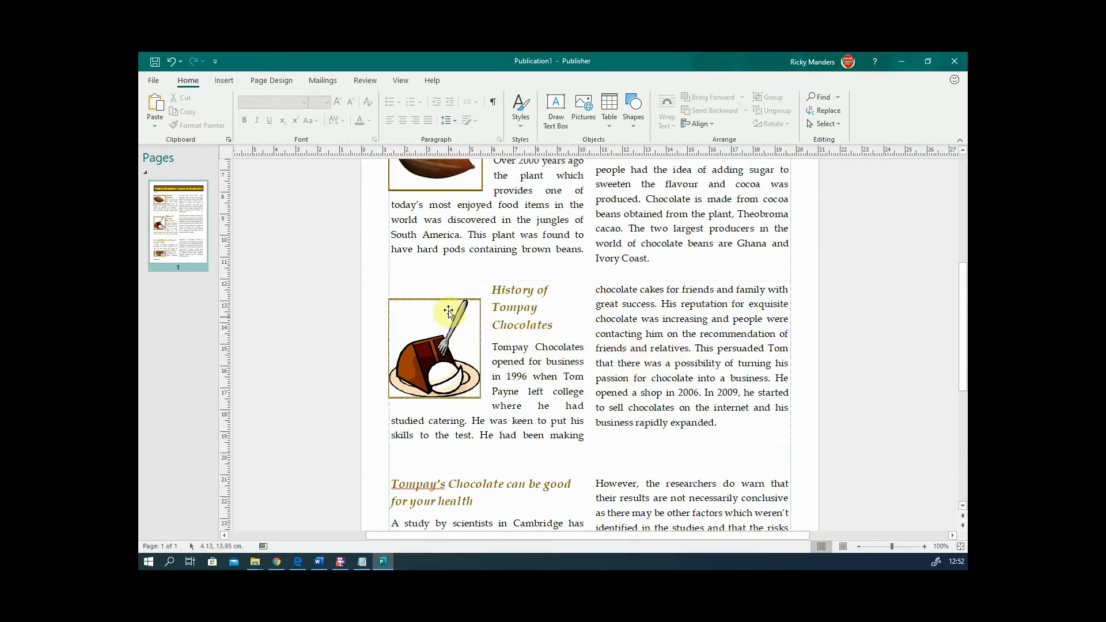
pyautogui.scroll(2, 608, 285)
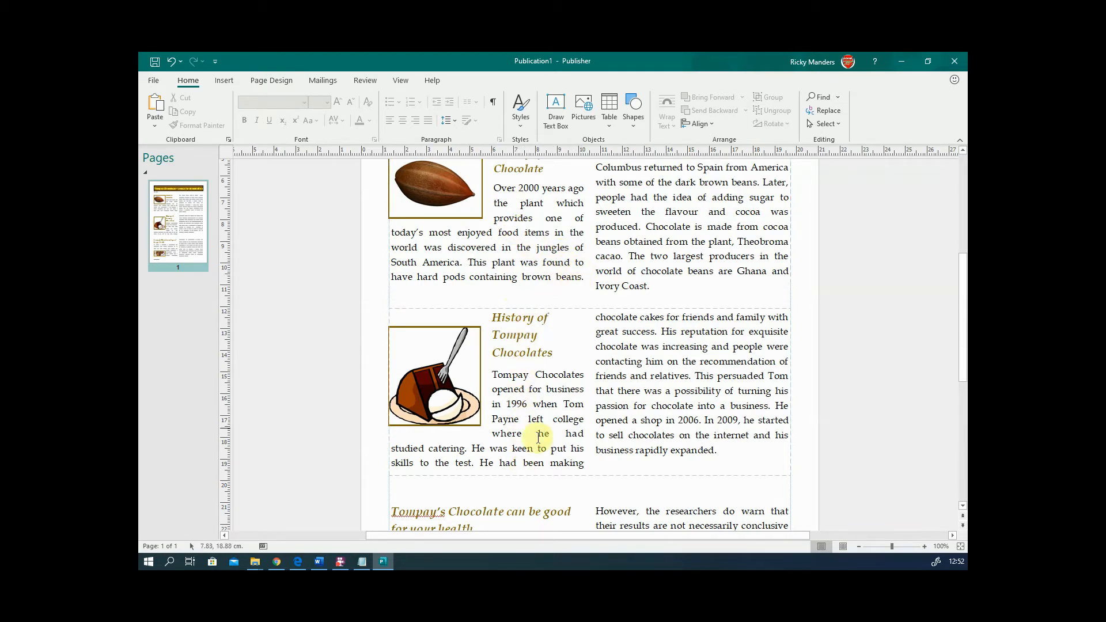
pyautogui.scroll(-6, 556, 230)
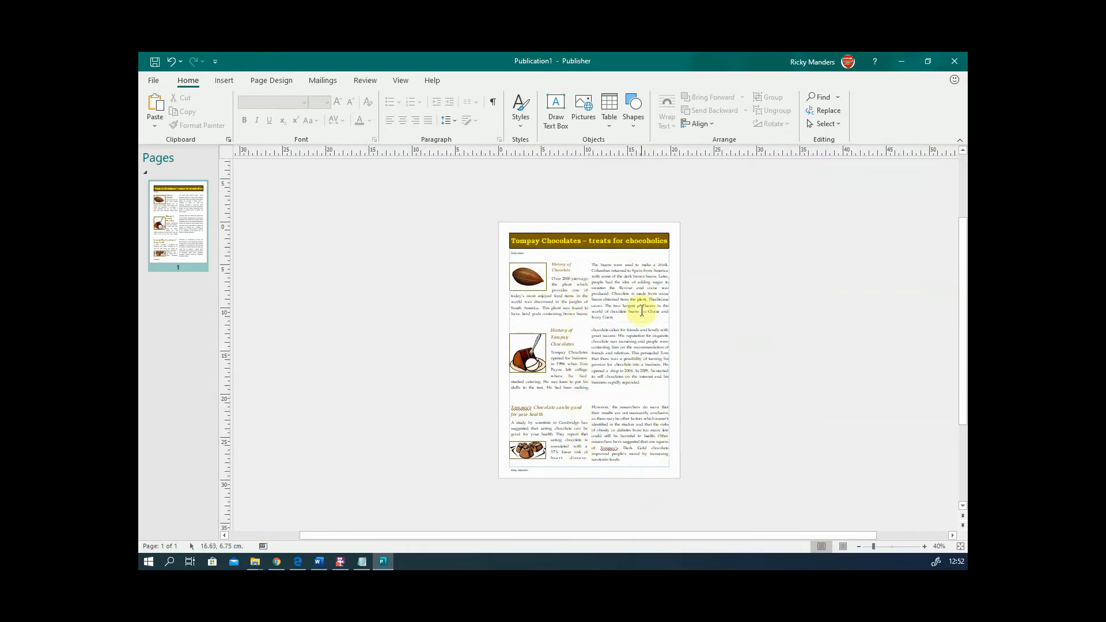
# - Check text in the history articles, opening and closing the styles gallery without changes
pyautogui.moveTo(567, 303); pyautogui.dragTo(616, 293)
pyautogui.moveTo(569, 347); pyautogui.dragTo(612, 366)
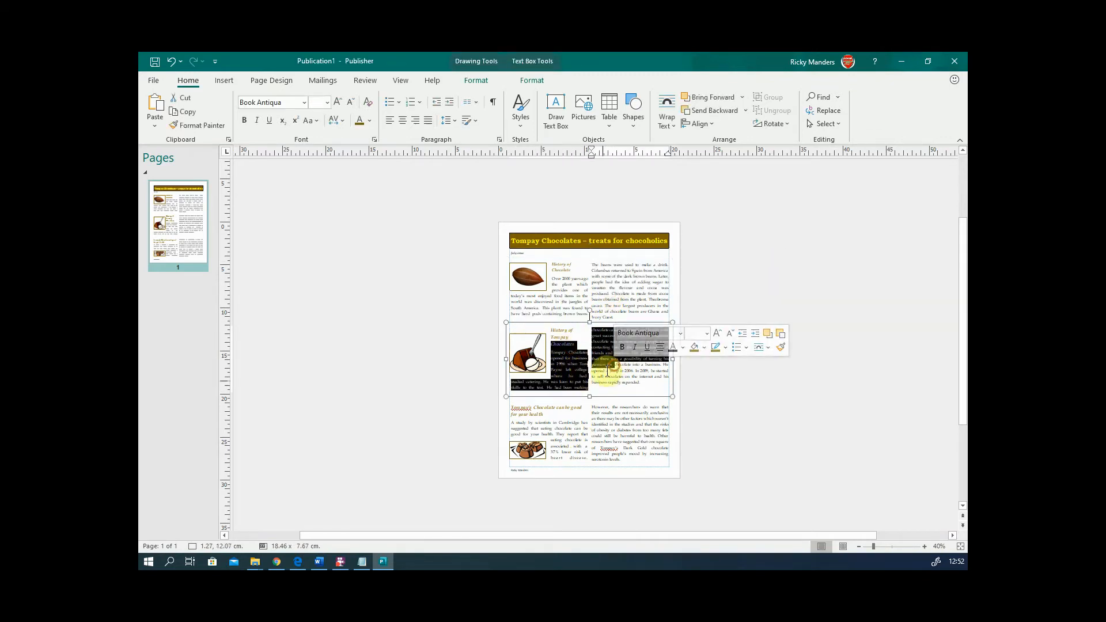
pyautogui.click(745, 344)
pyautogui.click(766, 262)
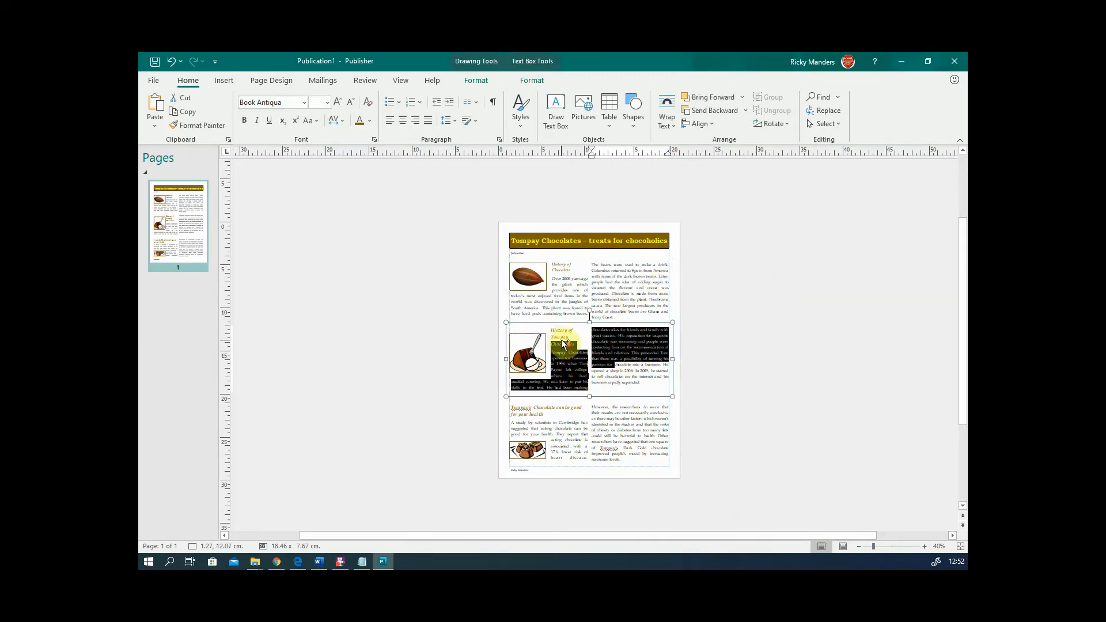
pyautogui.press('F9')
pyautogui.click(553, 244)
pyautogui.click(554, 245)
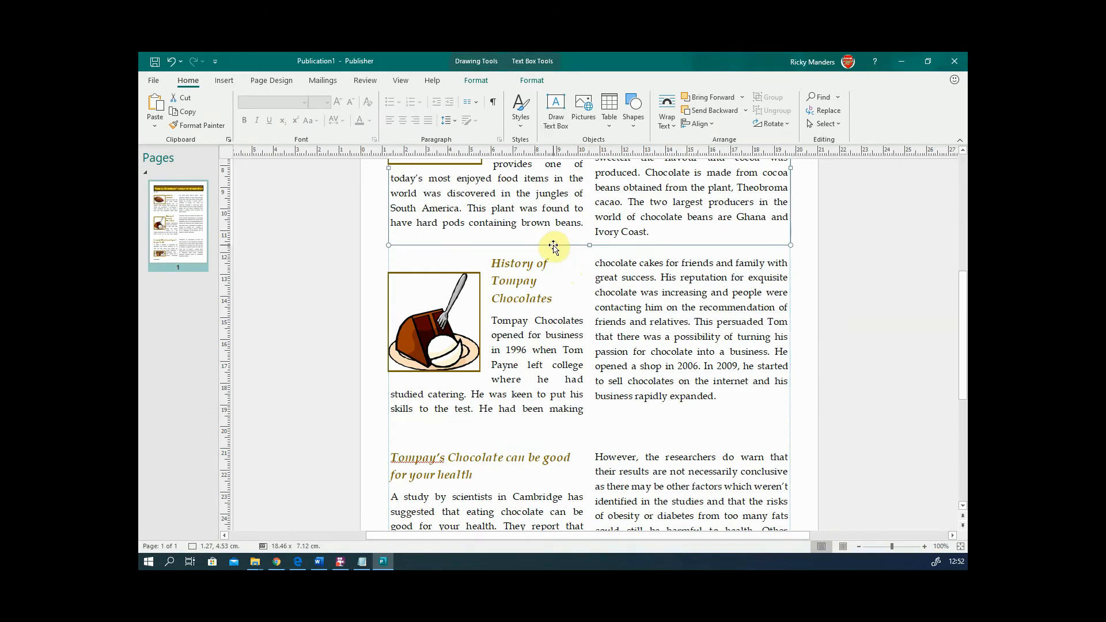
pyautogui.scroll(3, 553, 244)
pyautogui.click(371, 320)
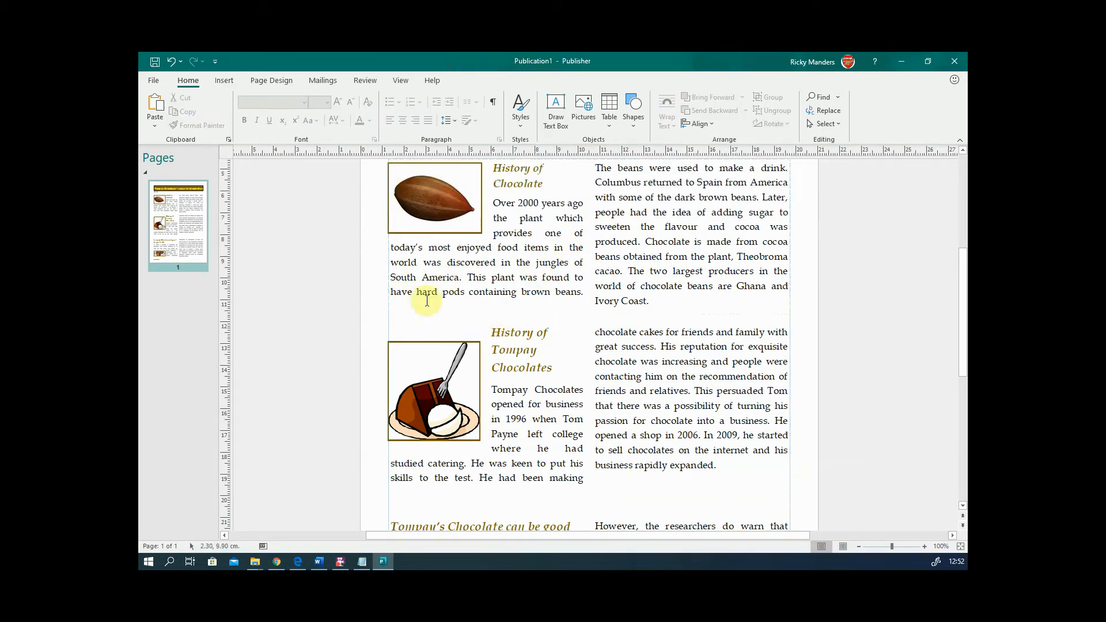
pyautogui.click(223, 83)
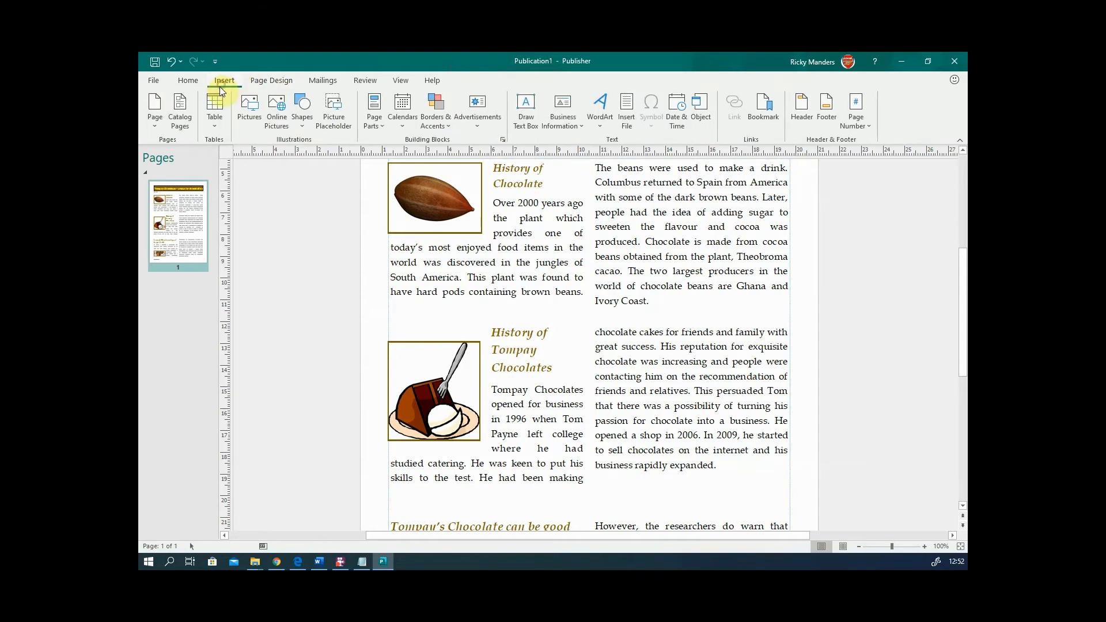
# - Draw a 17.81 cm horizontal line across both columns between the two History articles
pyautogui.click(302, 128)
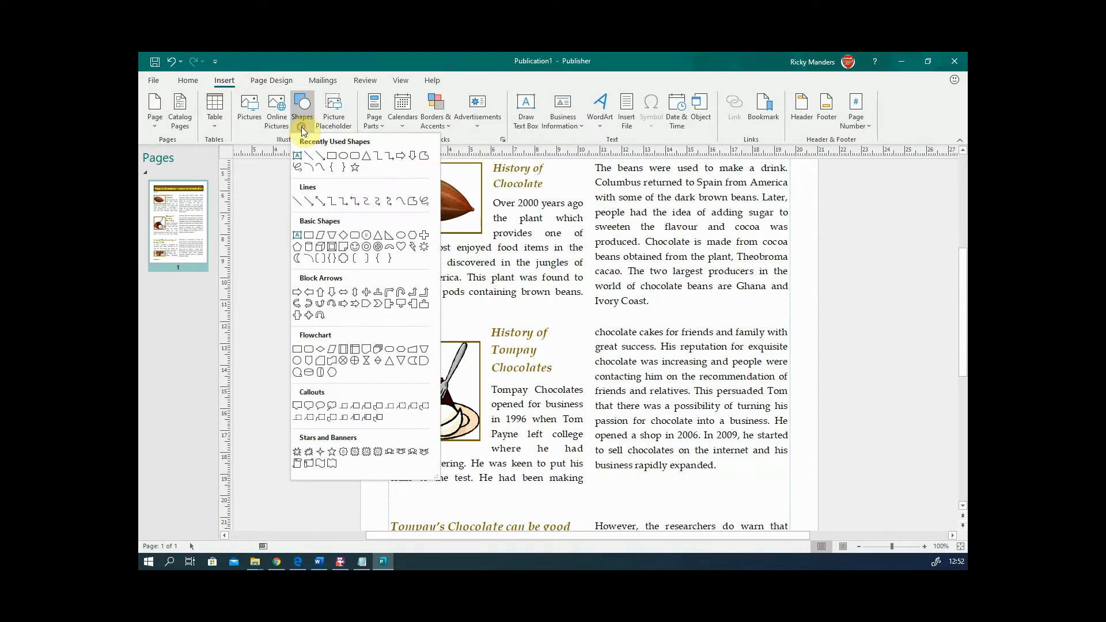
pyautogui.click(298, 202)
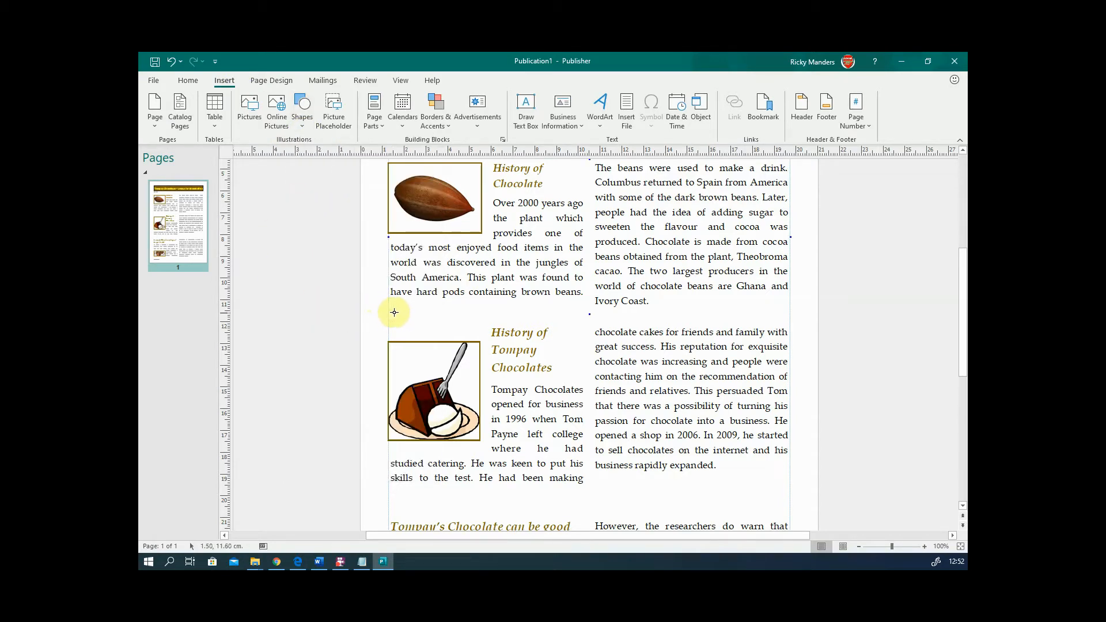
pyautogui.moveTo(396, 313); pyautogui.dragTo(785, 314)
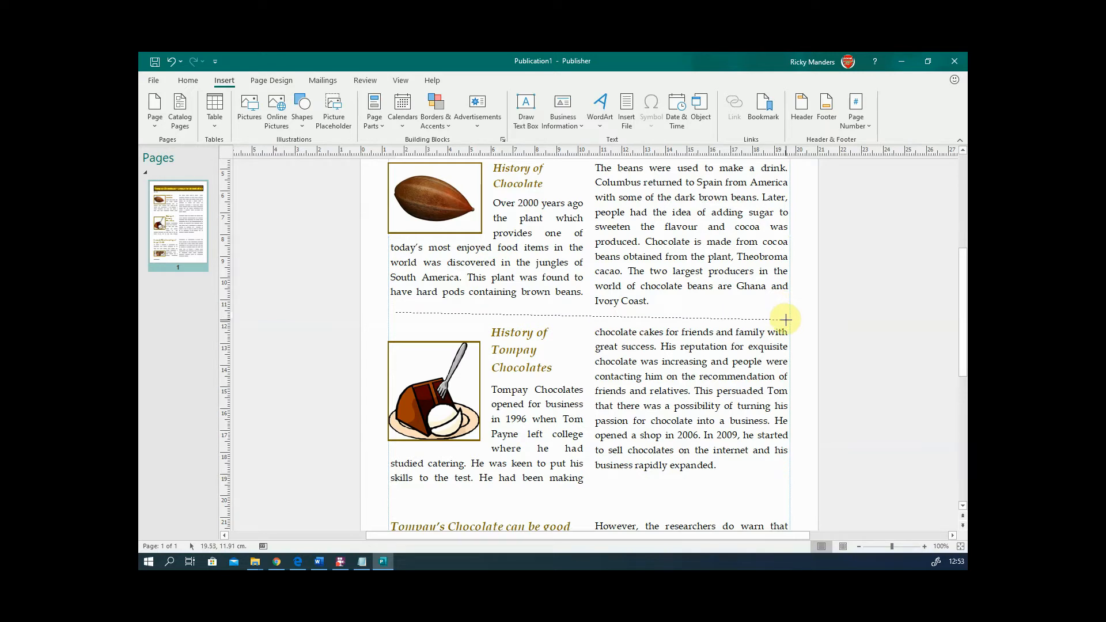
pyautogui.moveTo(786, 294)
pyautogui.mouseDown()
pyautogui.moveTo(763, 420)
pyautogui.moveTo(733, 458)
pyautogui.moveTo(520, 519)
pyautogui.moveTo(387, 509)
pyautogui.moveTo(291, 444)
pyautogui.mouseUp()
pyautogui.moveTo(323, 279)
pyautogui.mouseDown()
pyautogui.moveTo(486, 253)
pyautogui.moveTo(640, 310)
pyautogui.moveTo(784, 313)
pyautogui.mouseUp()
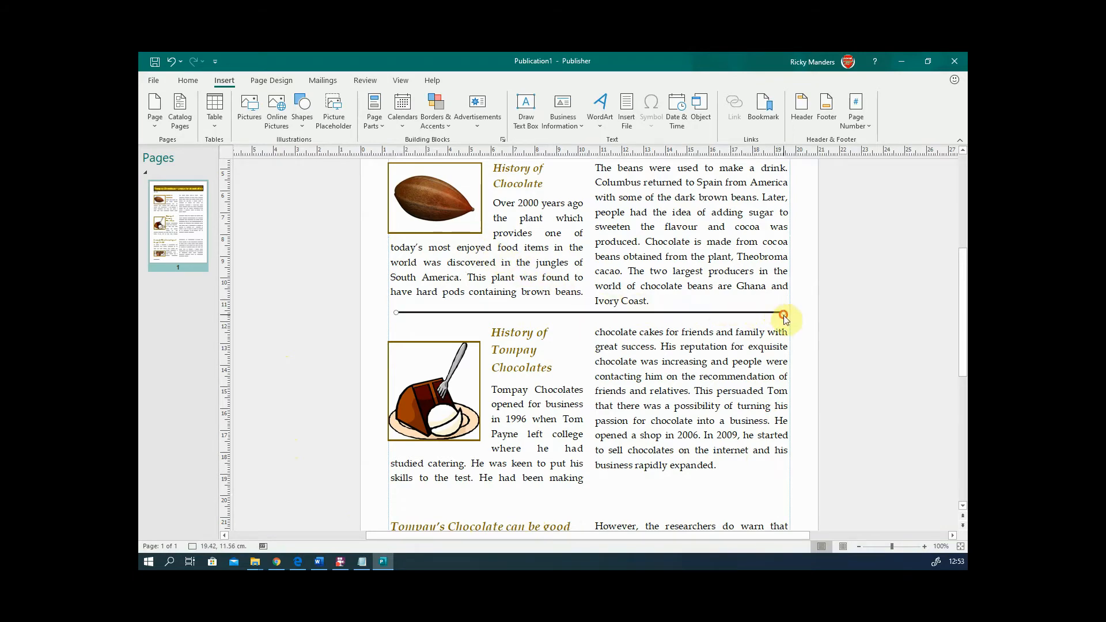
pyautogui.click(815, 313)
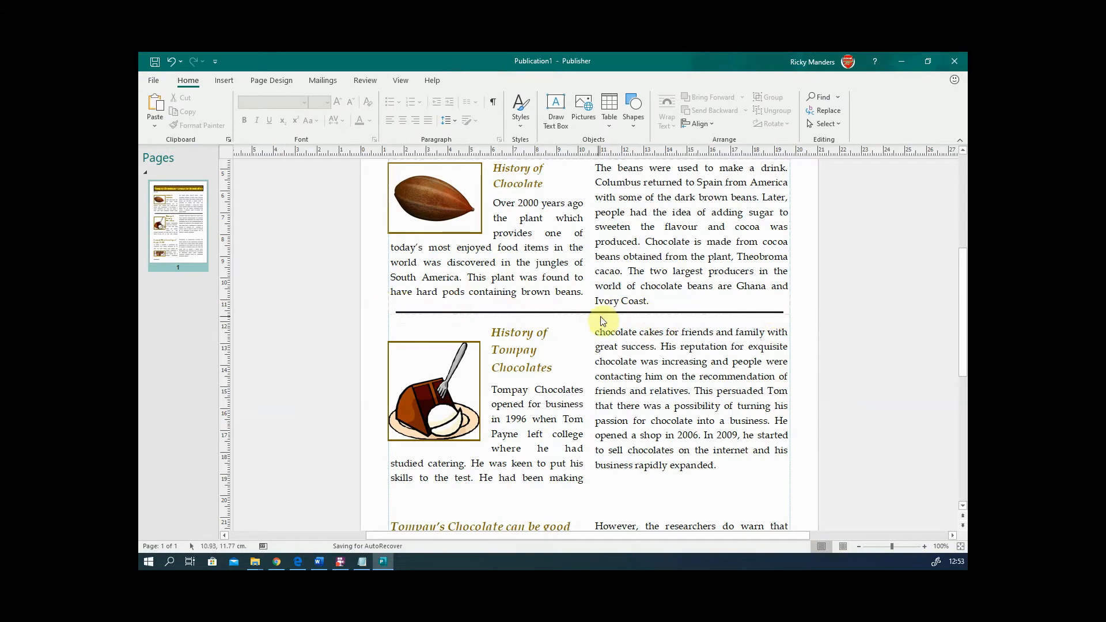
# - Copy the divider line to above the health article and to below the July issue line
pyautogui.scroll(-2, 602, 321)
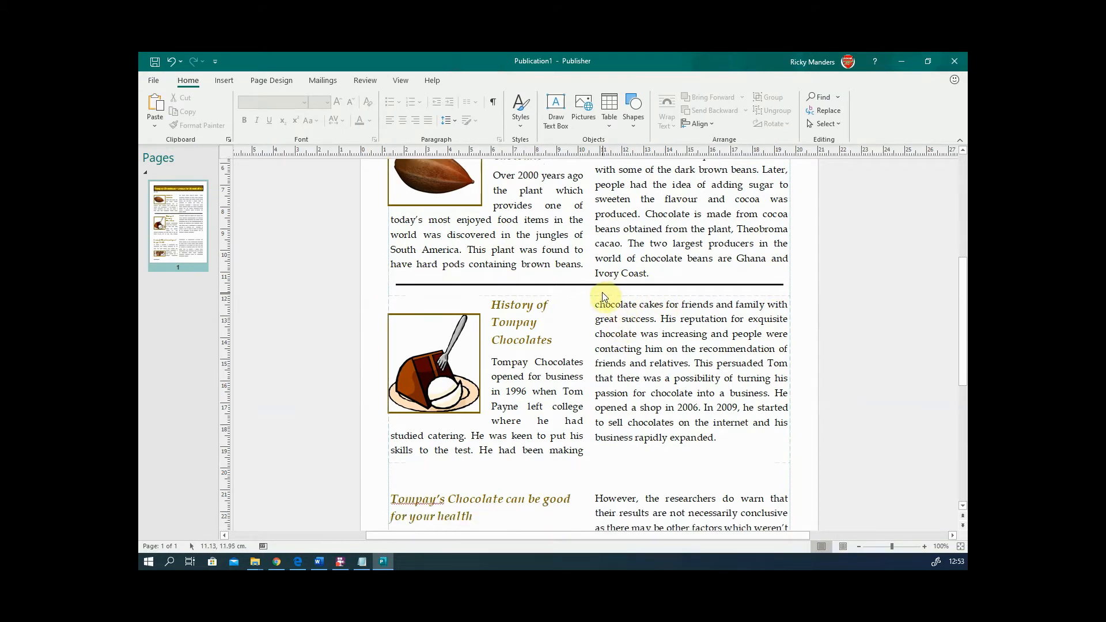
pyautogui.click(602, 285)
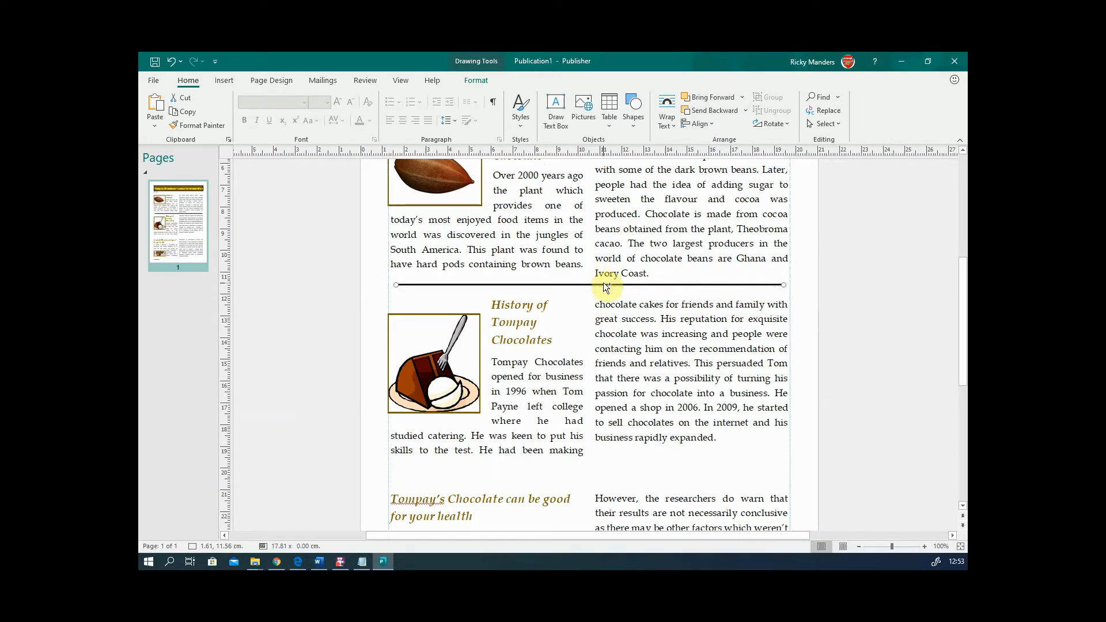
pyautogui.moveTo(603, 283); pyautogui.dragTo(596, 389)
pyautogui.moveTo(592, 473); pyautogui.dragTo(592, 473)
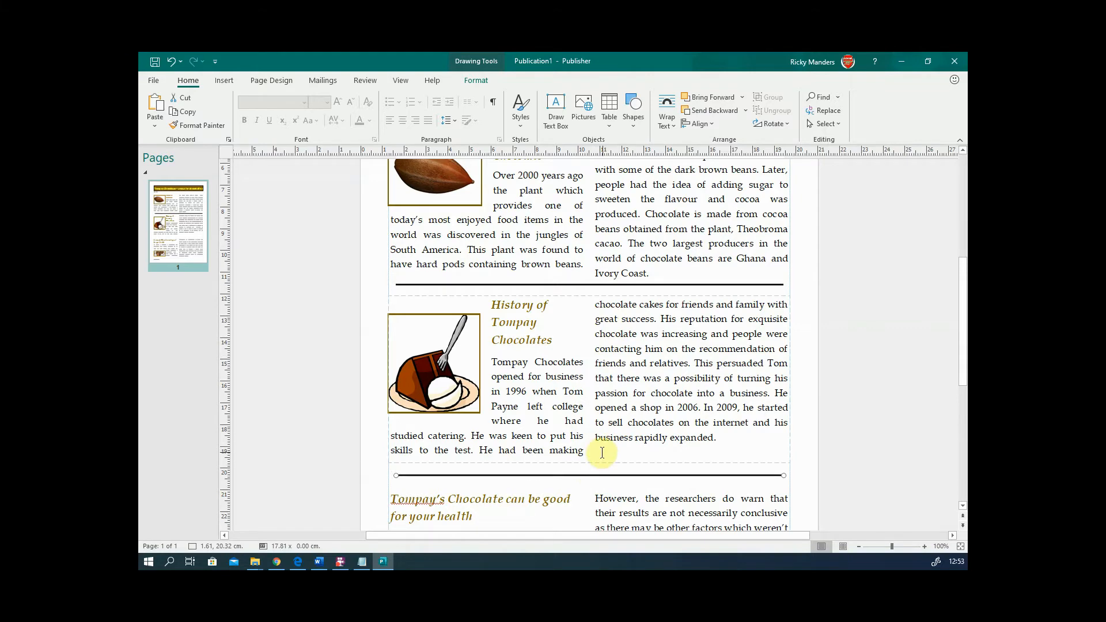
pyautogui.scroll(3, 601, 447)
pyautogui.scroll(3, 600, 447)
pyautogui.scroll(-1, 599, 421)
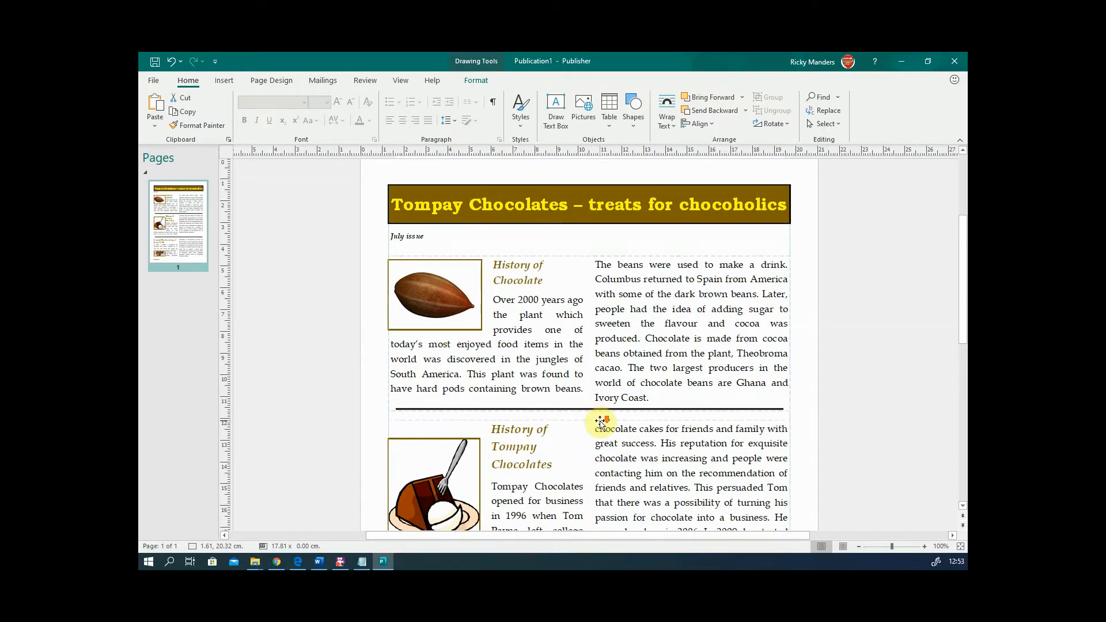
pyautogui.moveTo(596, 410); pyautogui.dragTo(597, 249)
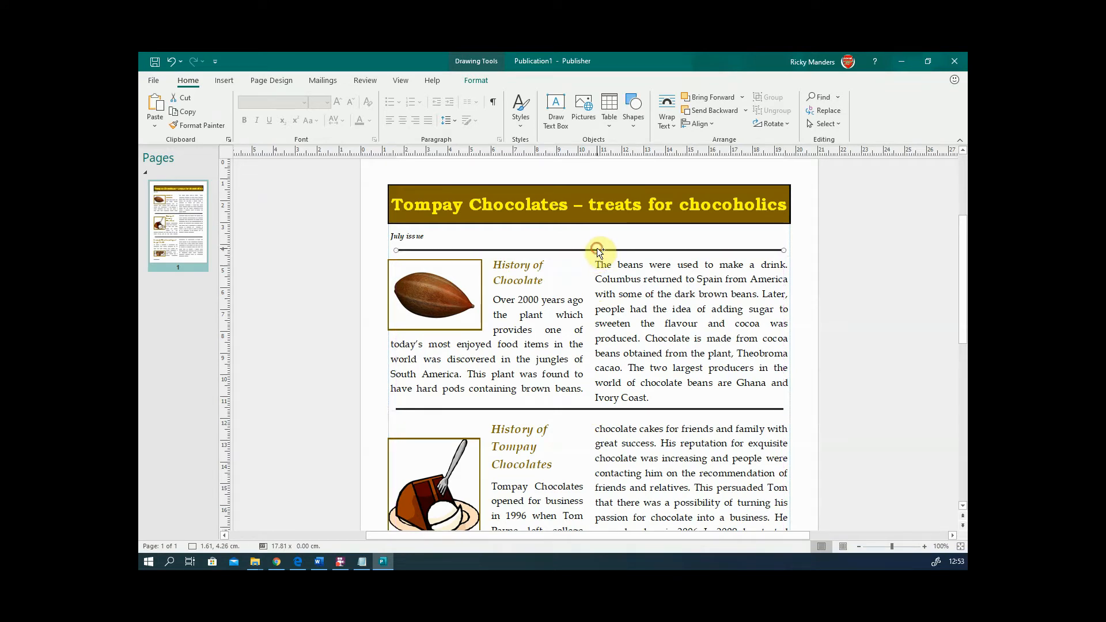
# - Widen the July issue box to full page width and make it slightly shorter
pyautogui.click(432, 236)
pyautogui.click(409, 239)
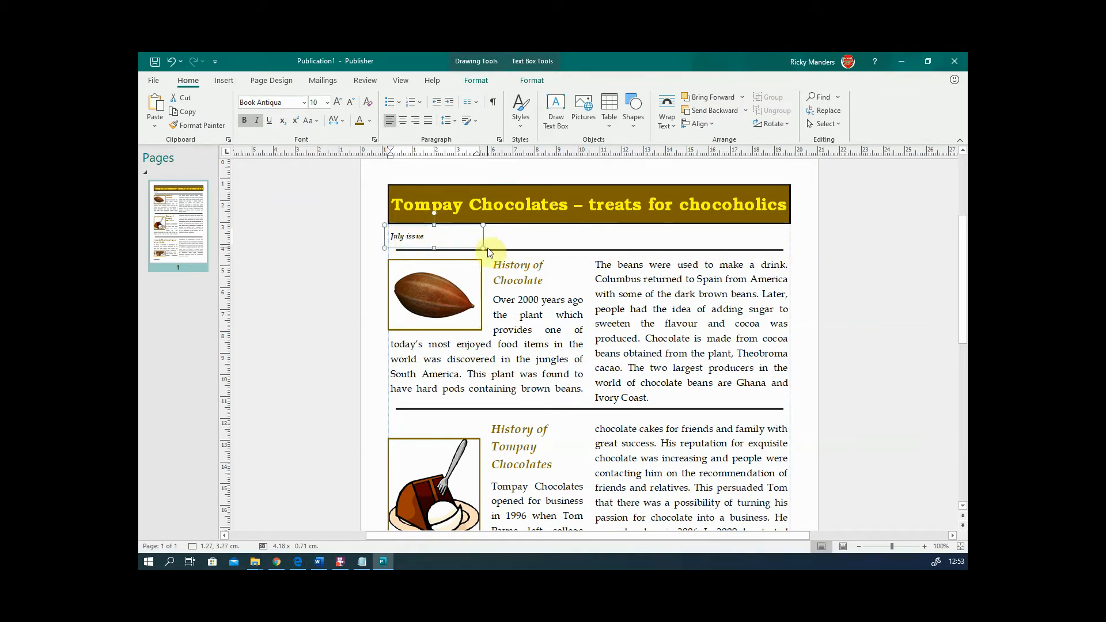
pyautogui.moveTo(488, 249); pyautogui.dragTo(794, 246)
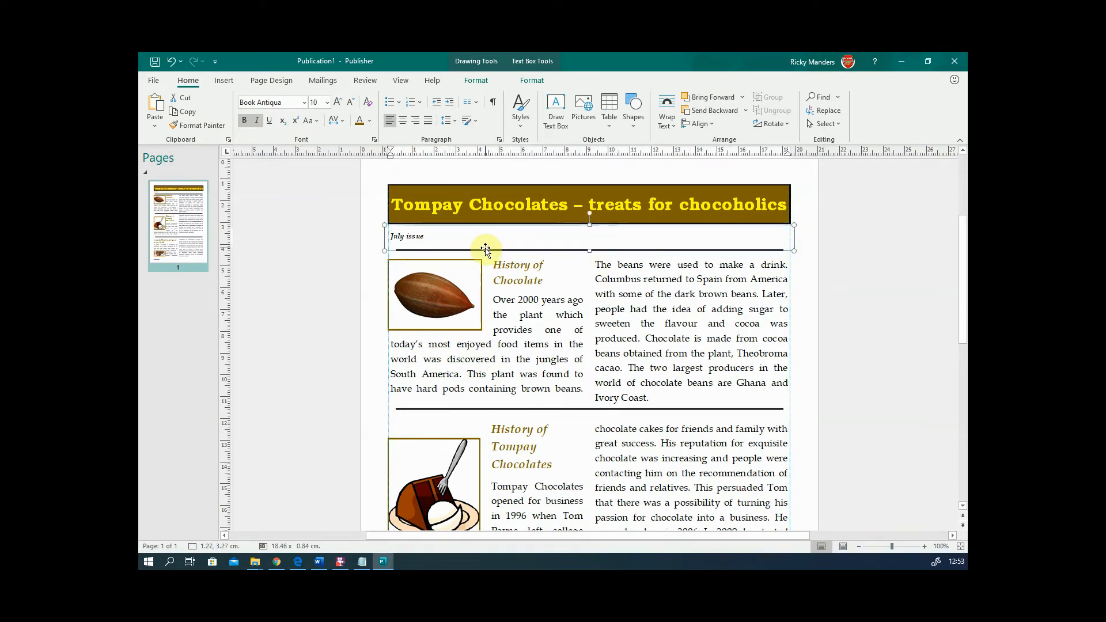
pyautogui.moveTo(389, 251); pyautogui.dragTo(384, 247)
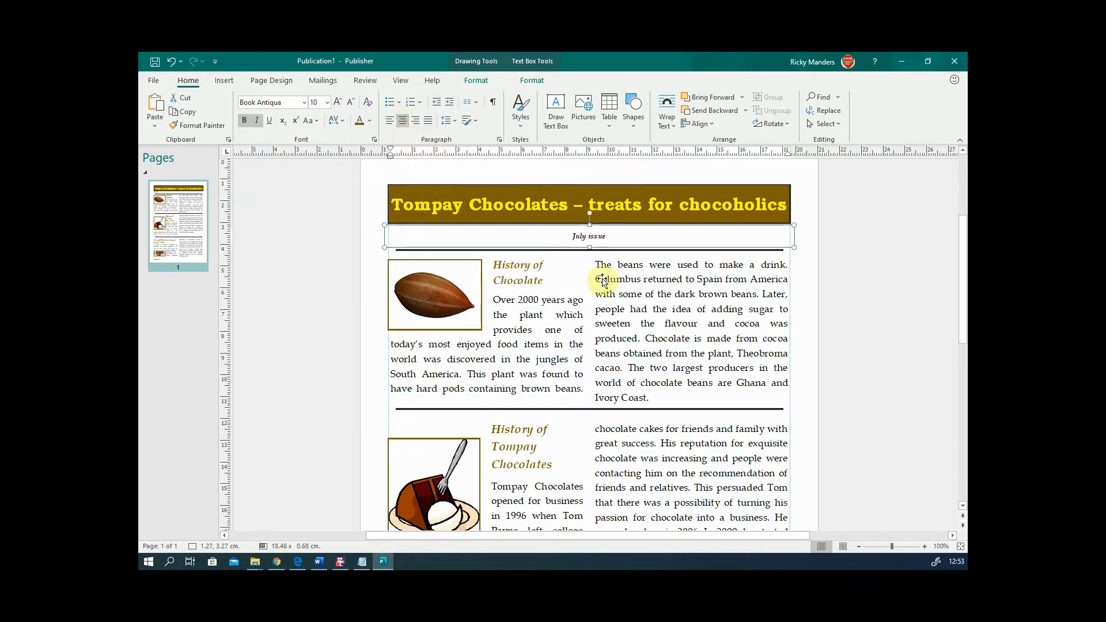
pyautogui.click(846, 298)
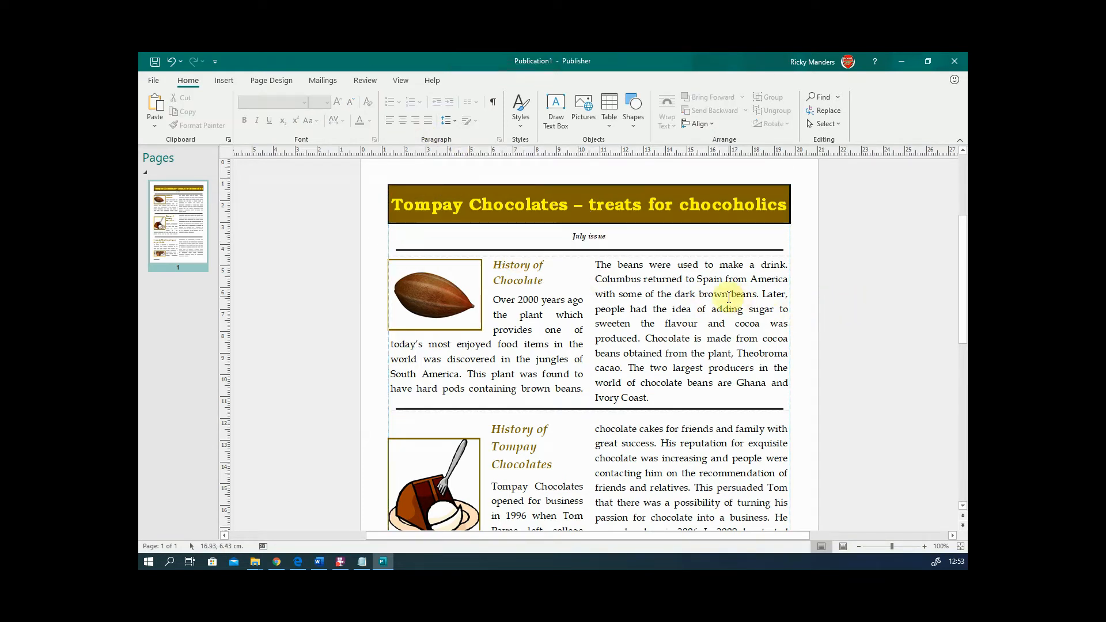
pyautogui.scroll(-3, 728, 297)
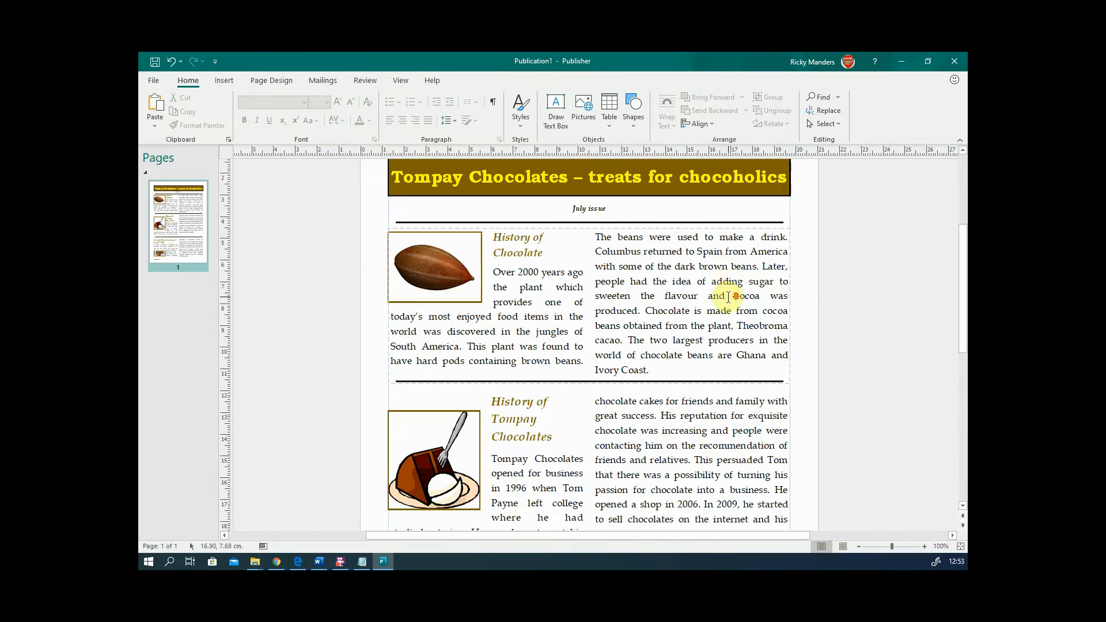
pyautogui.scroll(-10, 729, 297)
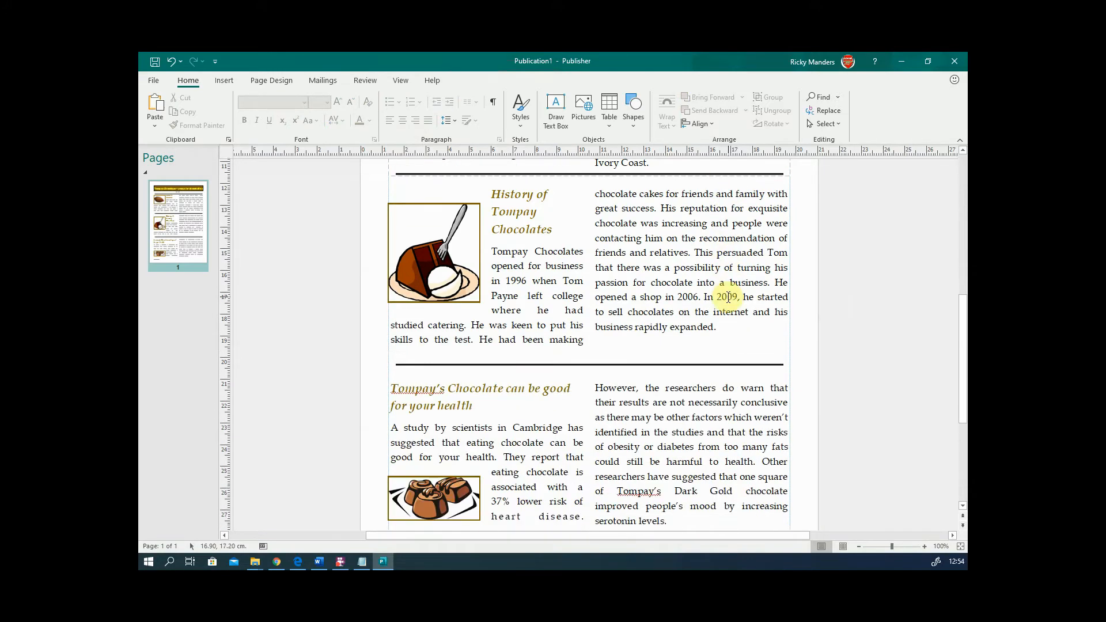
pyautogui.scroll(1, 729, 297)
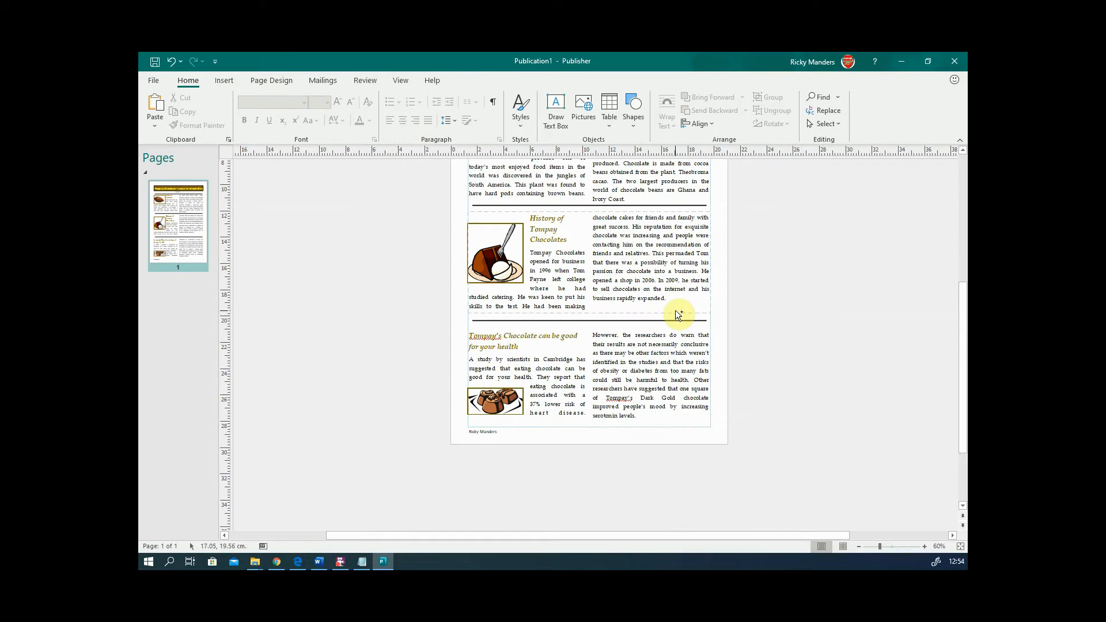
pyautogui.scroll(3, 678, 314)
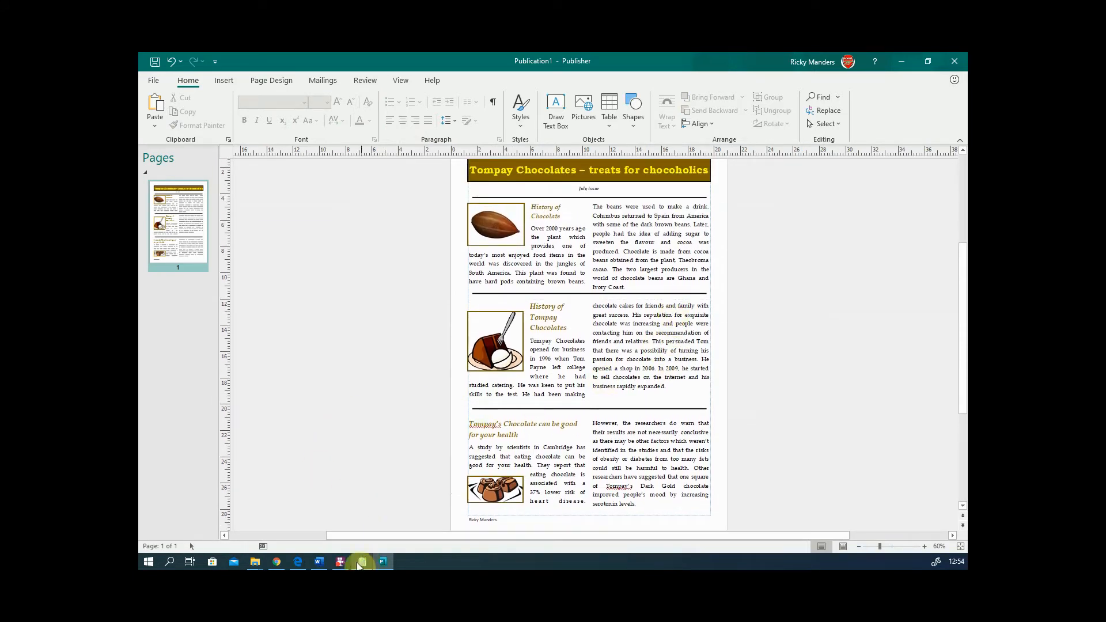
pyautogui.click(324, 564)
pyautogui.click(298, 562)
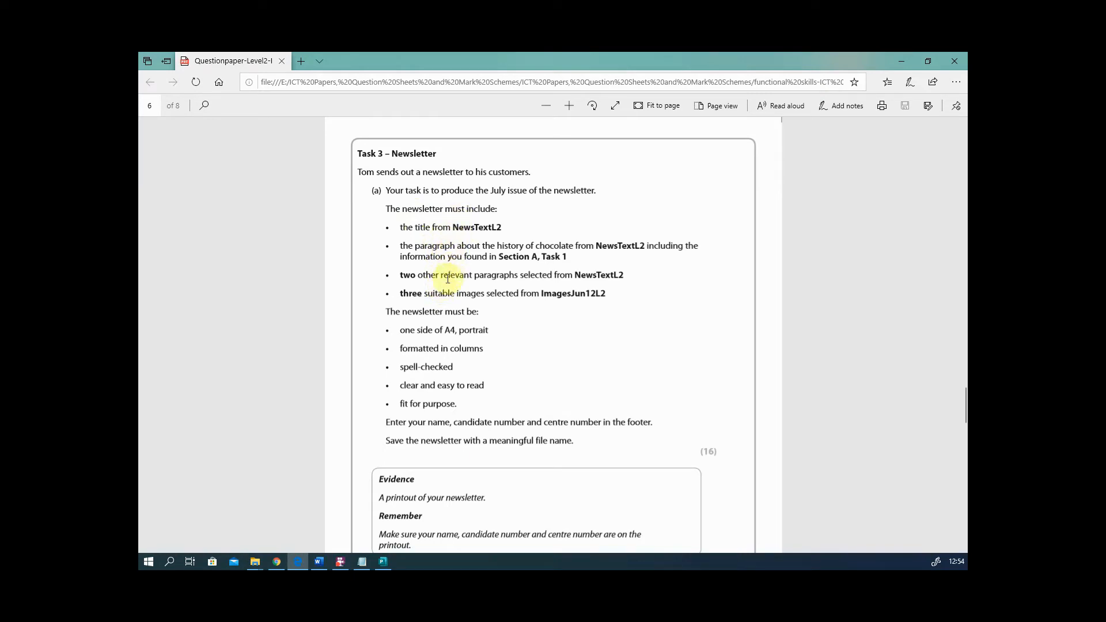
pyautogui.scroll(-1, 441, 288)
pyautogui.scroll(-3, 441, 293)
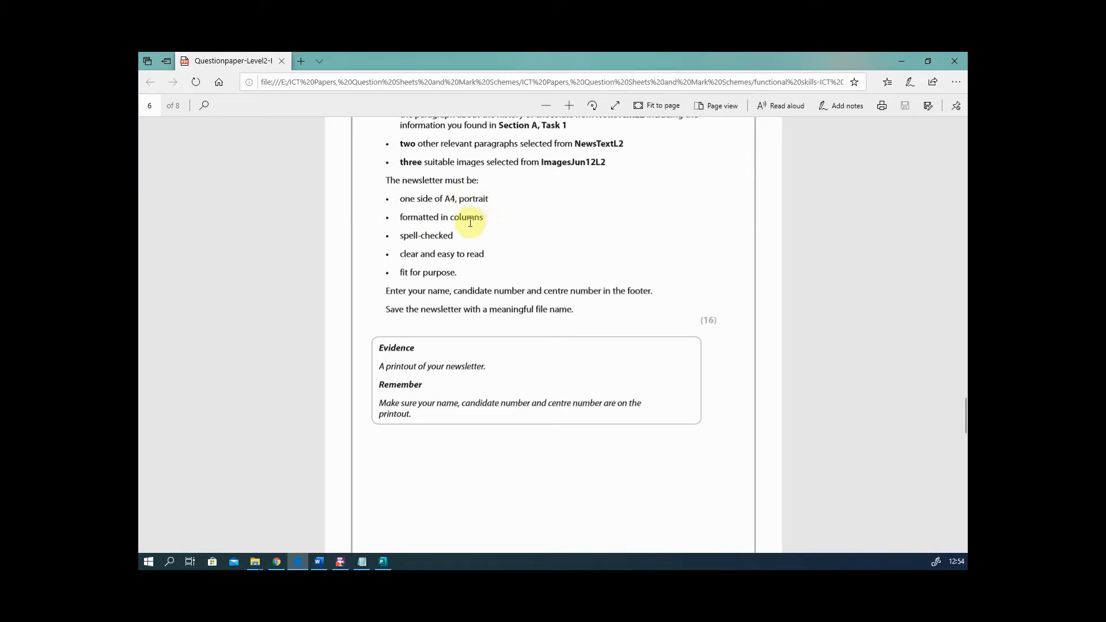
pyautogui.click(460, 251)
pyautogui.click(442, 274)
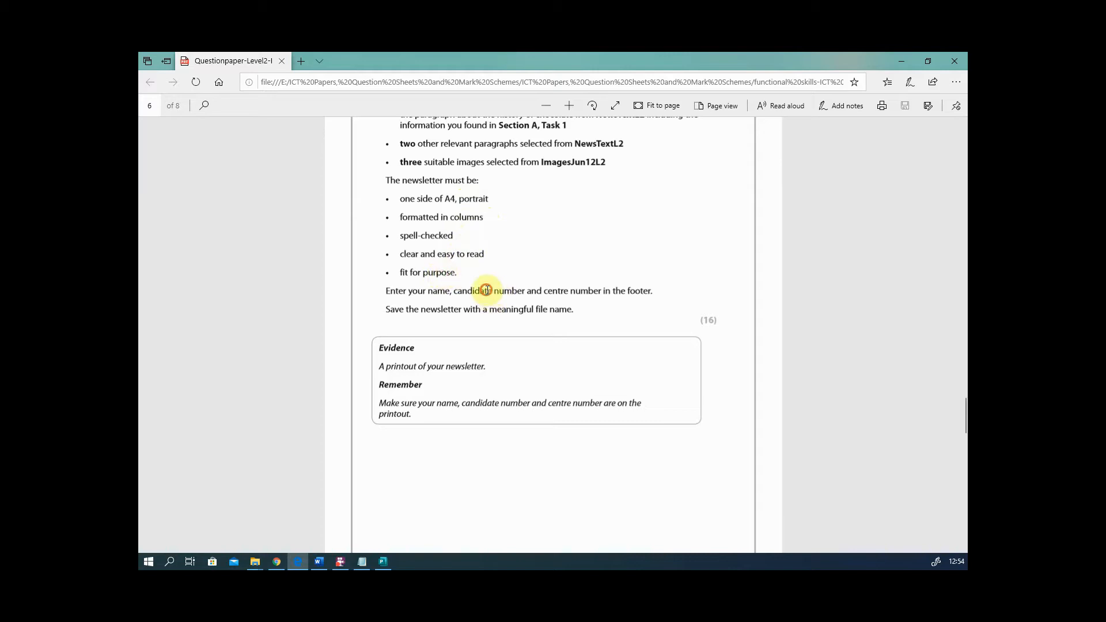
pyautogui.scroll(-3, 518, 294)
pyautogui.scroll(-5, 518, 294)
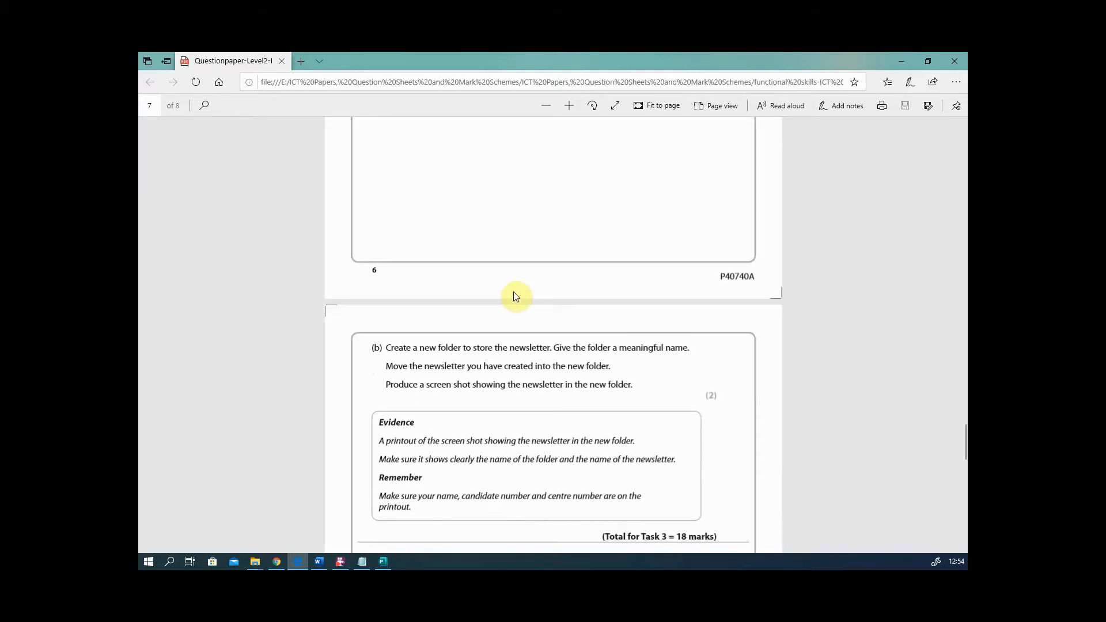
pyautogui.scroll(5, 517, 293)
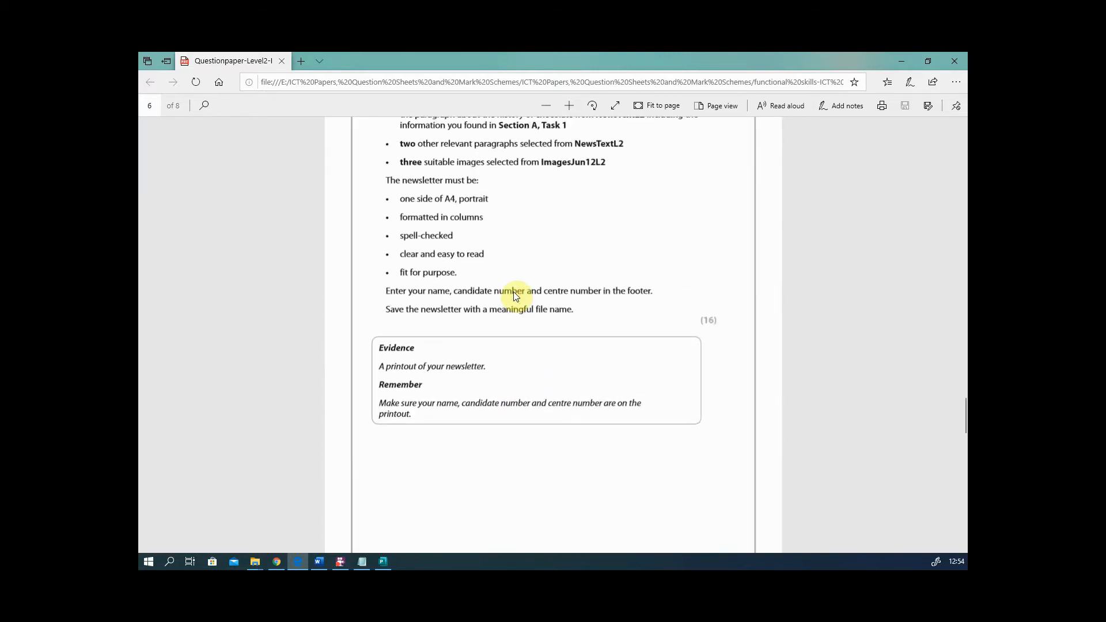
pyautogui.scroll(-5, 513, 285)
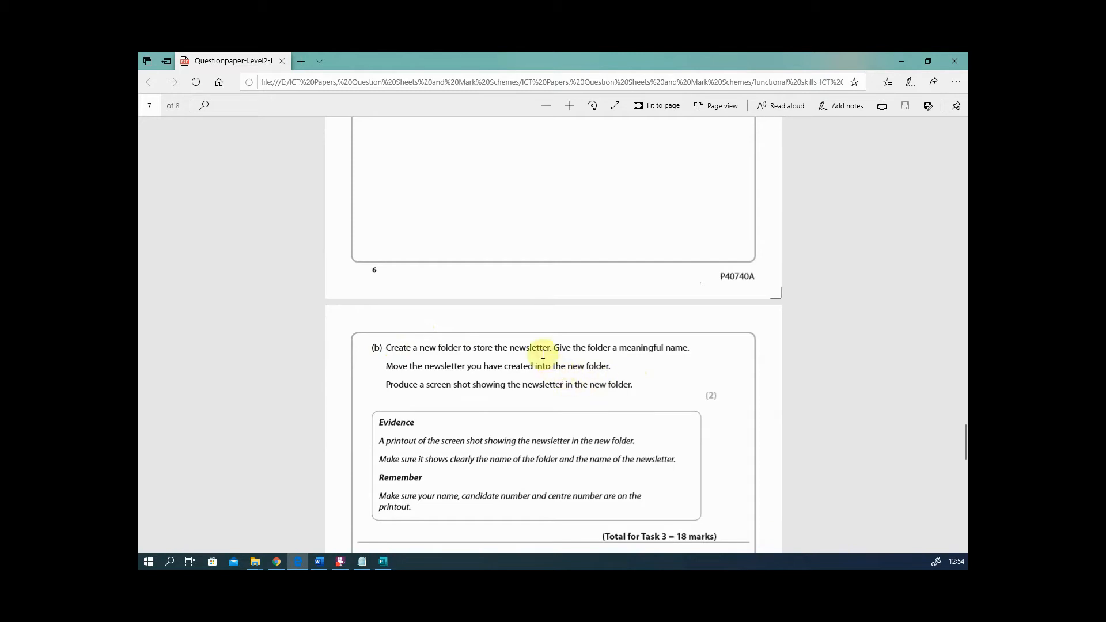
pyautogui.scroll(4, 539, 367)
pyautogui.scroll(1, 539, 366)
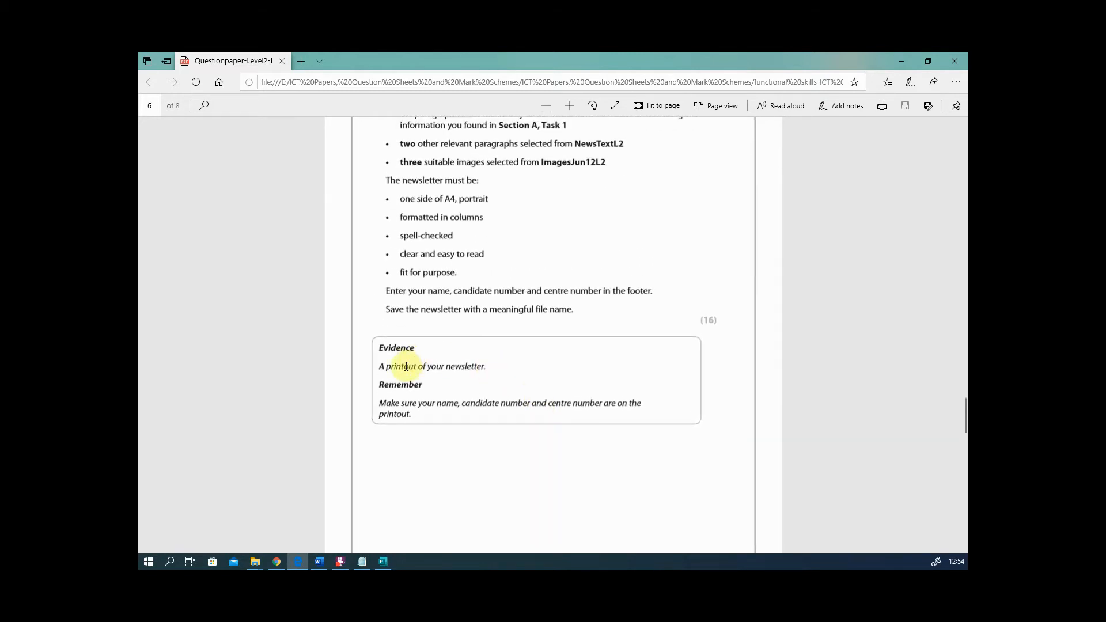
pyautogui.scroll(1, 428, 321)
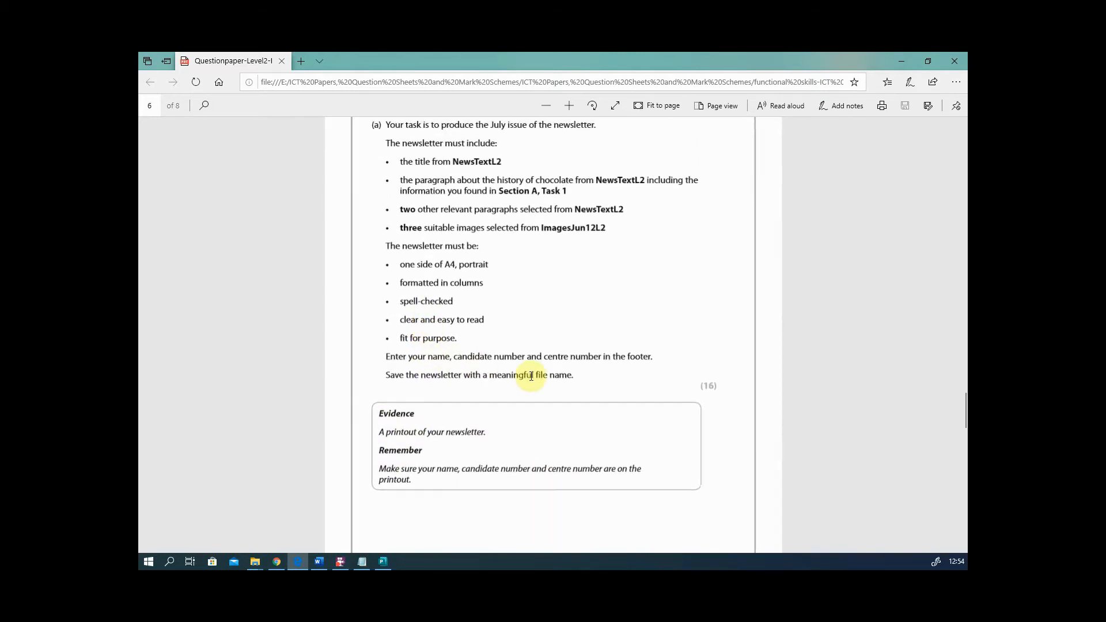
pyautogui.scroll(9, 530, 375)
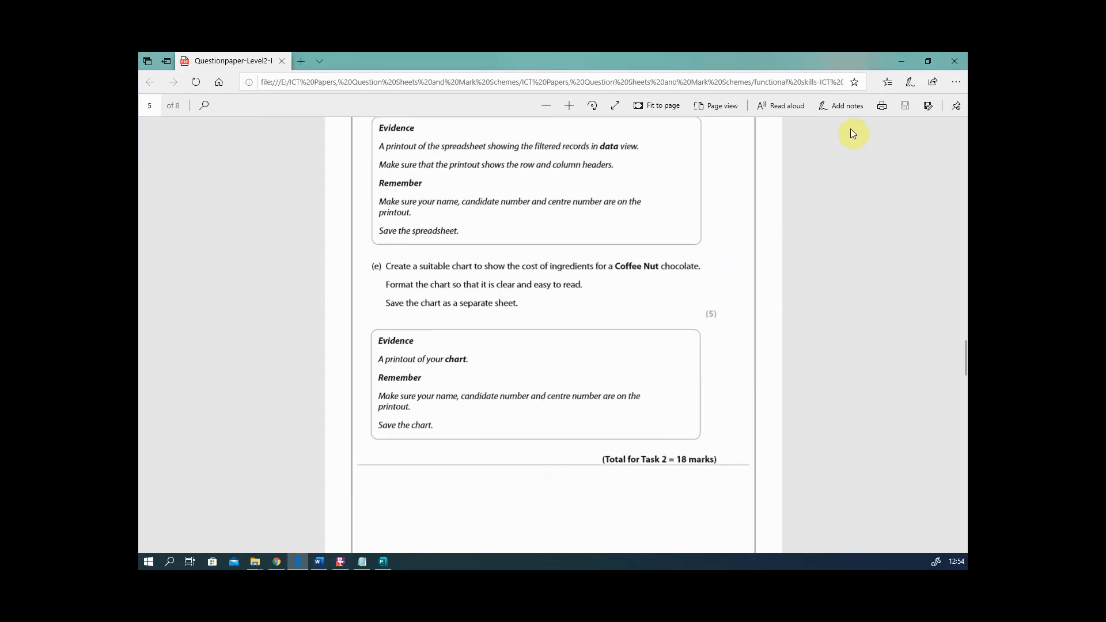
pyautogui.click(898, 61)
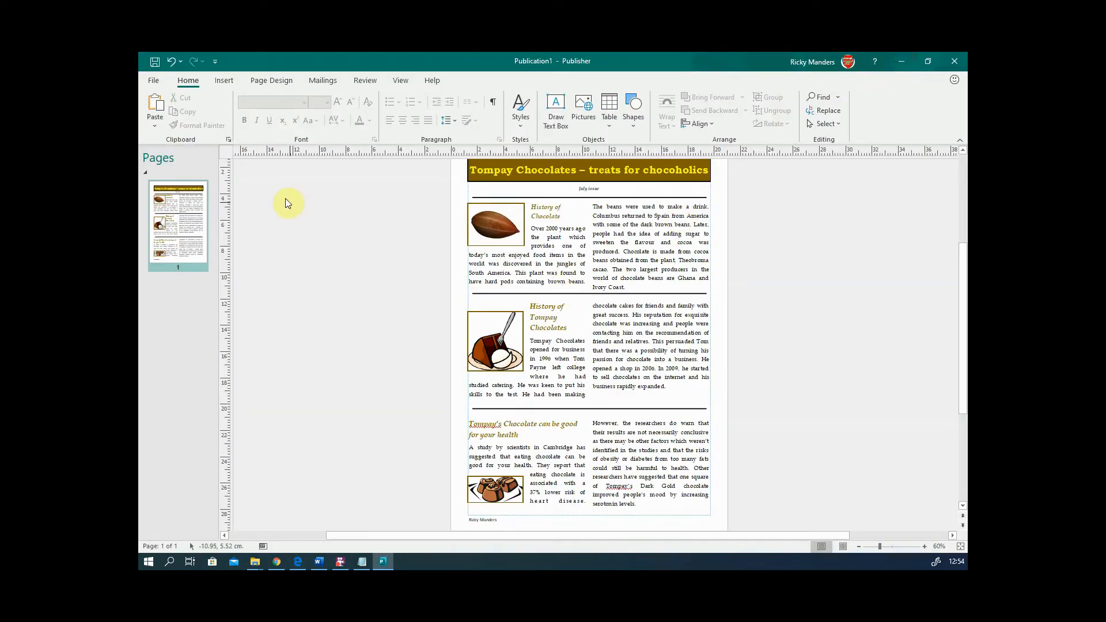
pyautogui.click(154, 82)
pyautogui.click(185, 231)
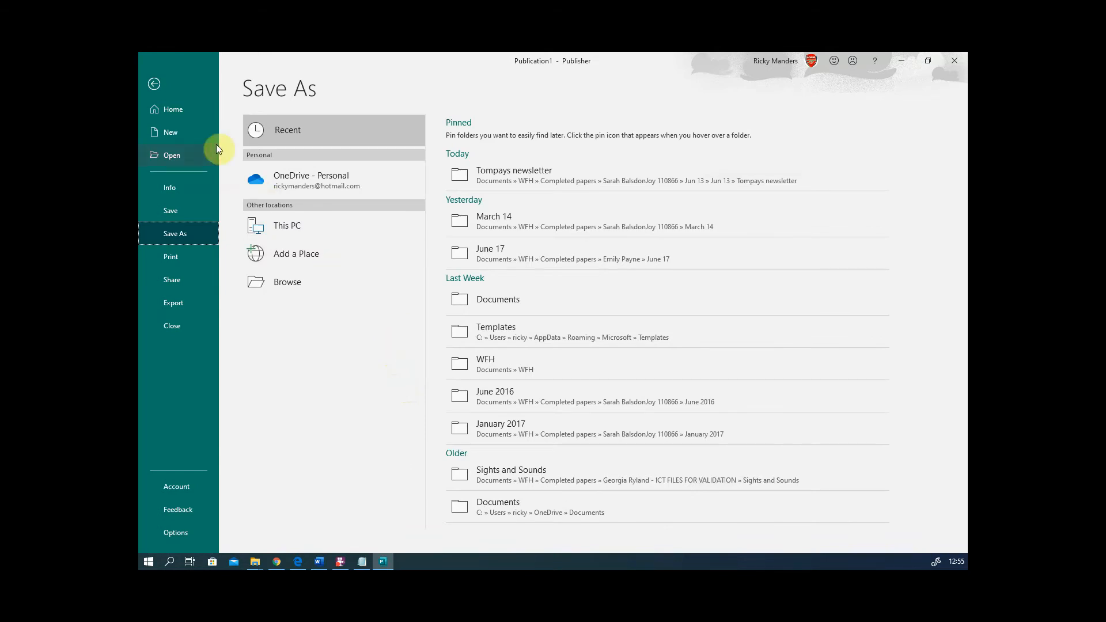
pyautogui.click(155, 85)
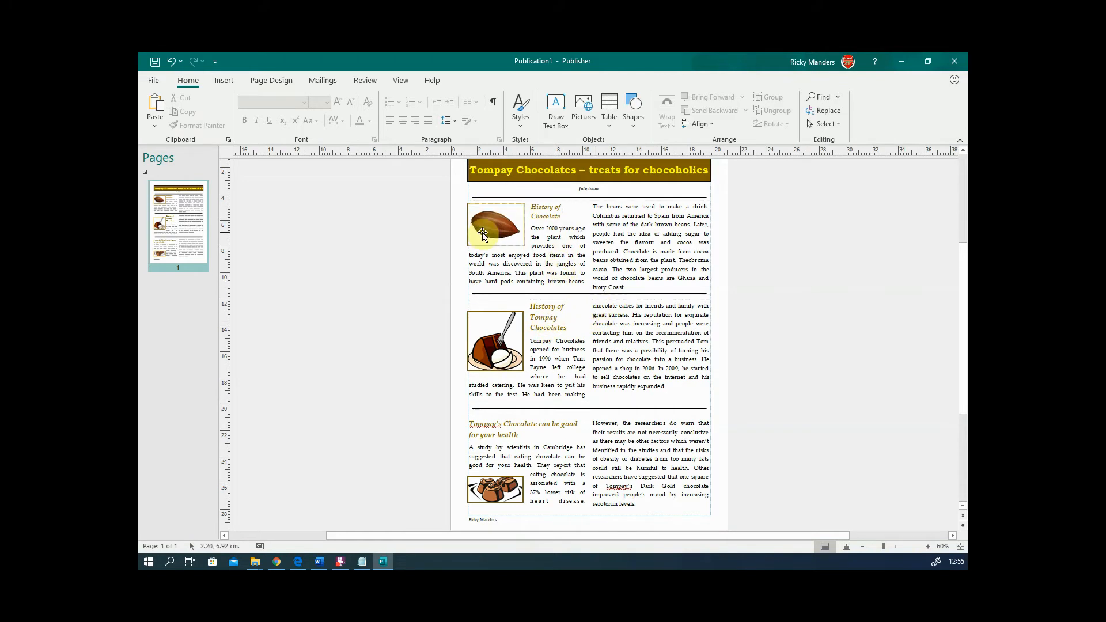
pyautogui.scroll(1, 431, 240)
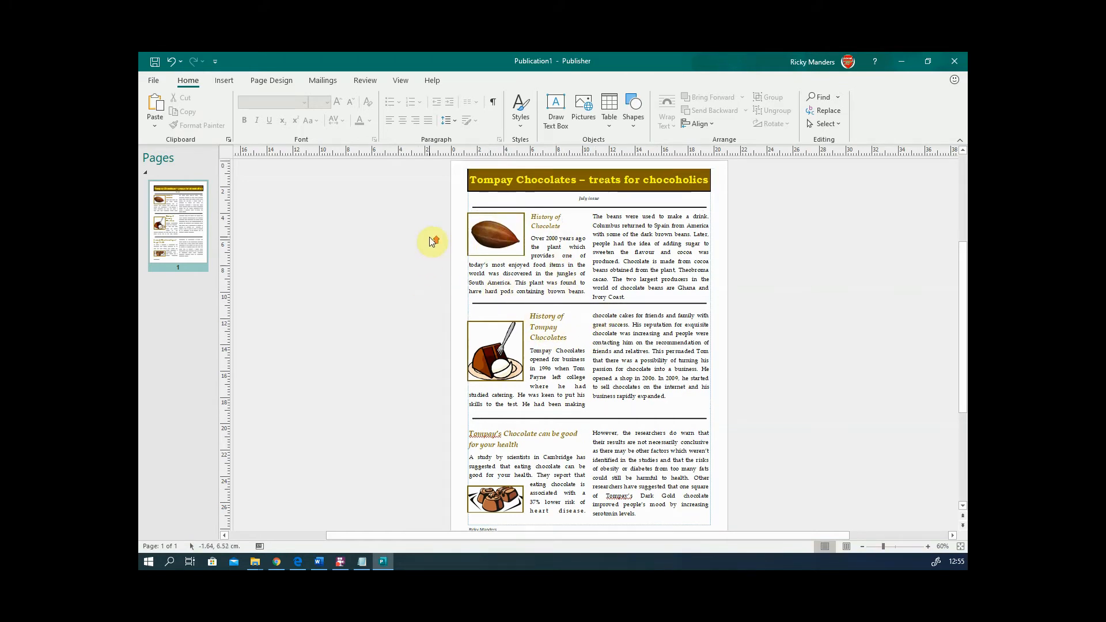
pyautogui.scroll(-2, 432, 240)
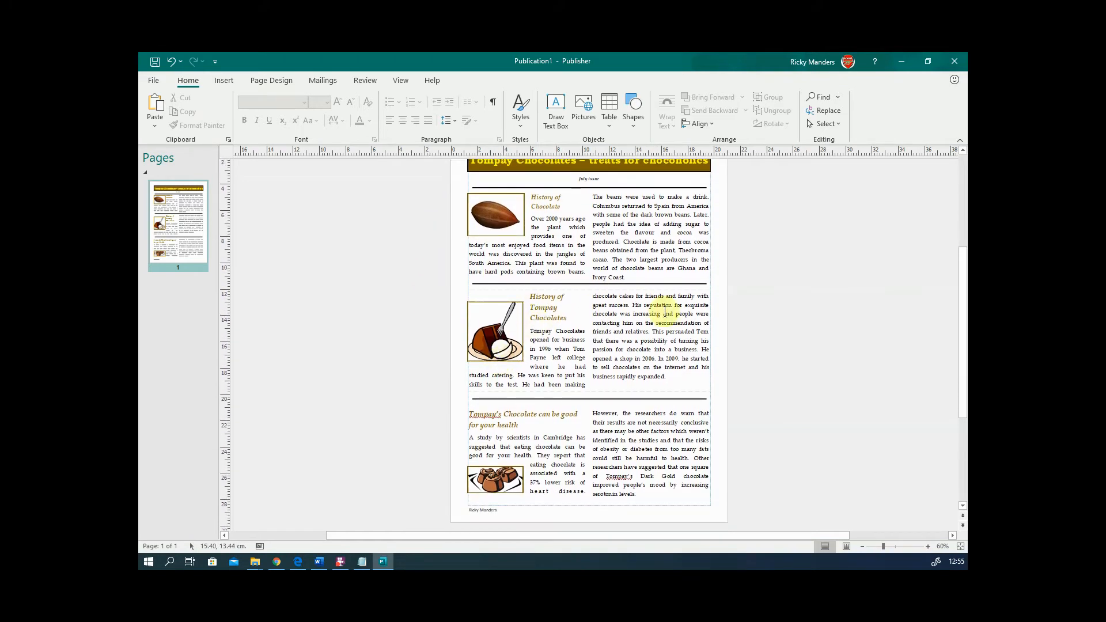
pyautogui.scroll(3, 451, 297)
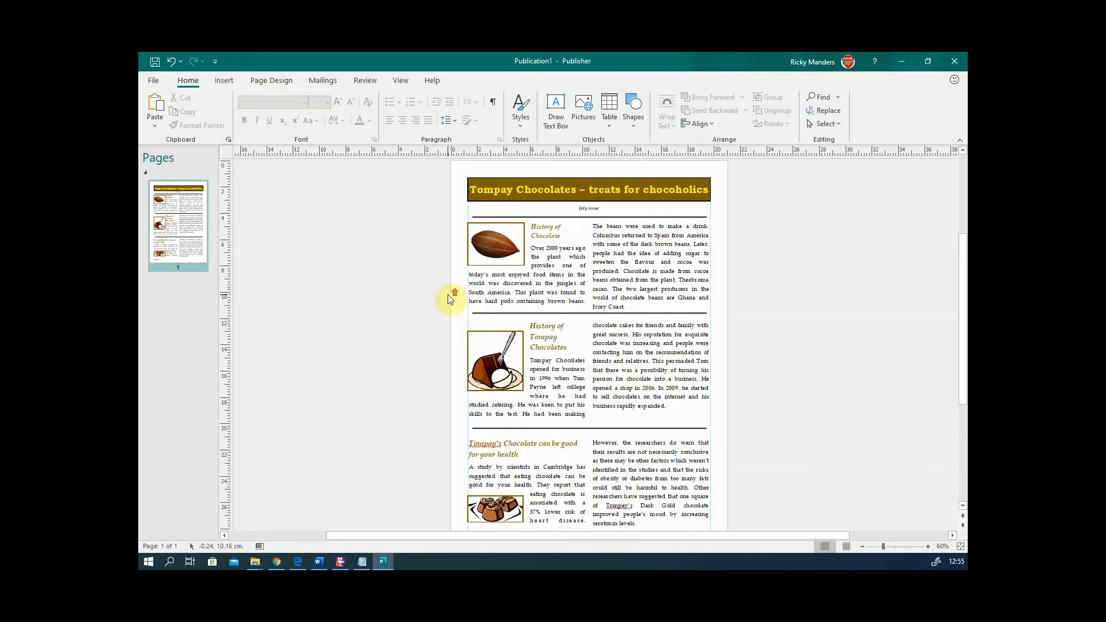
# - Publish the newsletter with Create PDF/XPS as Publication1.pdf in Documents\WFH
pyautogui.click(153, 80)
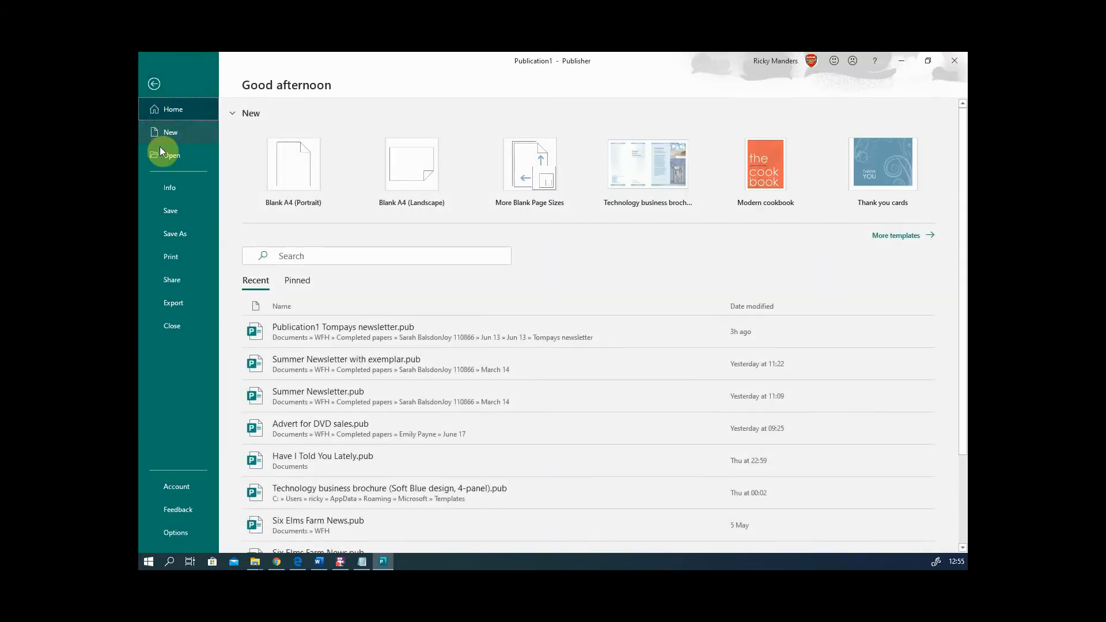
pyautogui.click(187, 303)
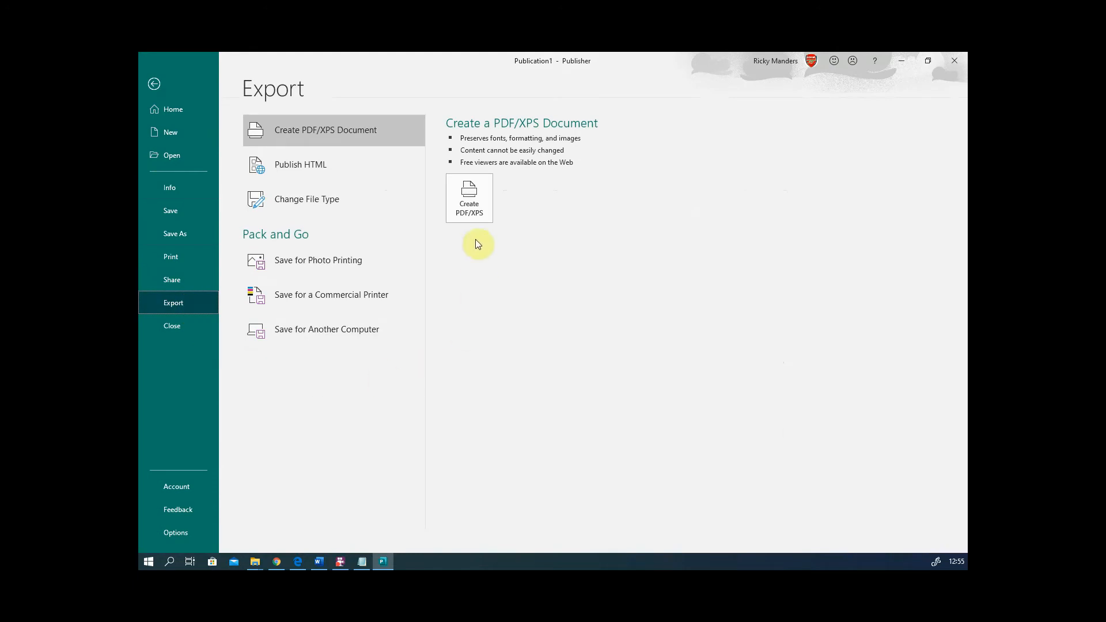
pyautogui.click(480, 196)
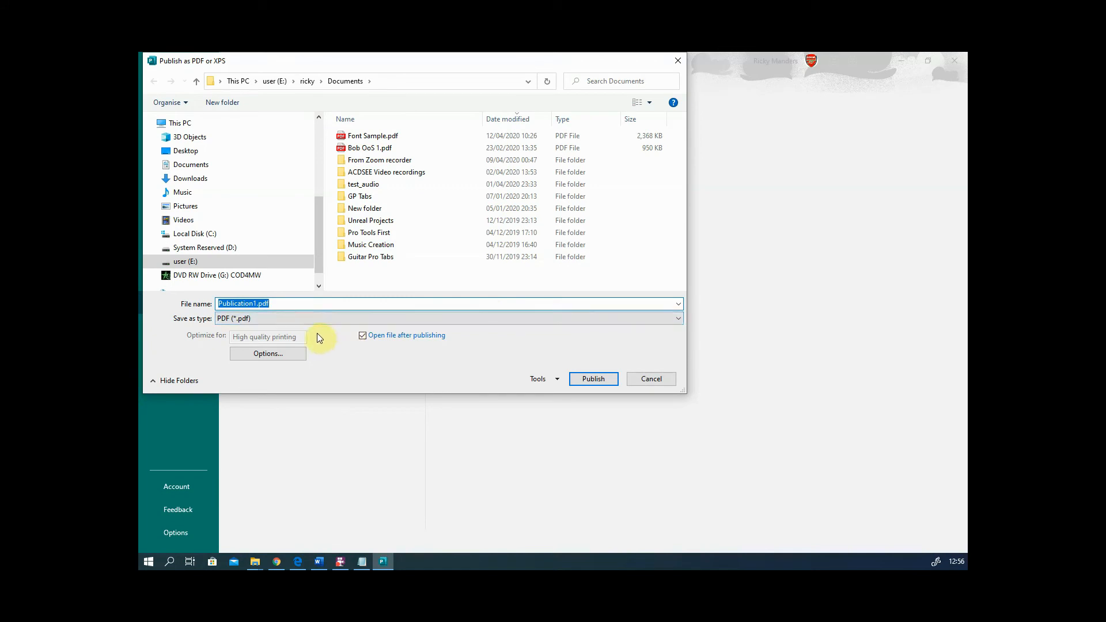
pyautogui.click(203, 166)
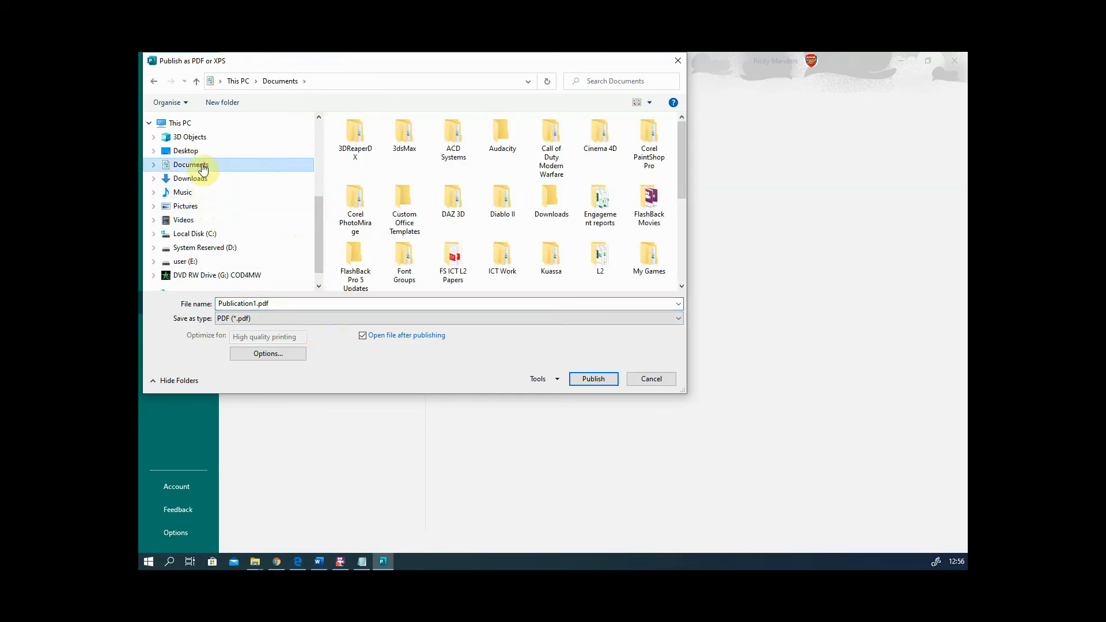
pyautogui.click(206, 151)
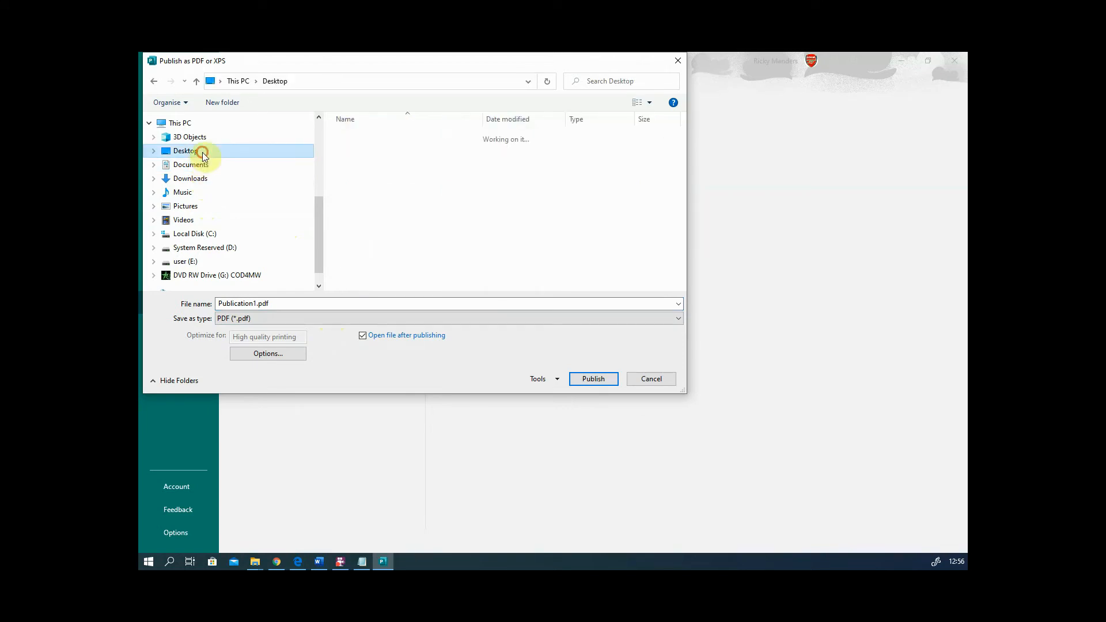
pyautogui.click(203, 165)
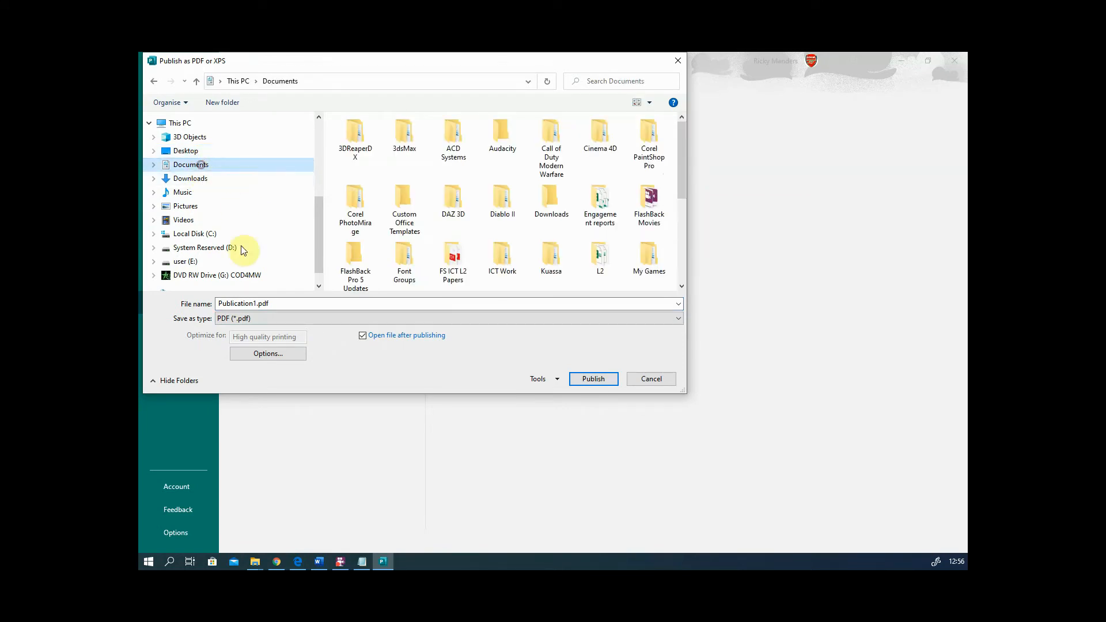
pyautogui.click(257, 303)
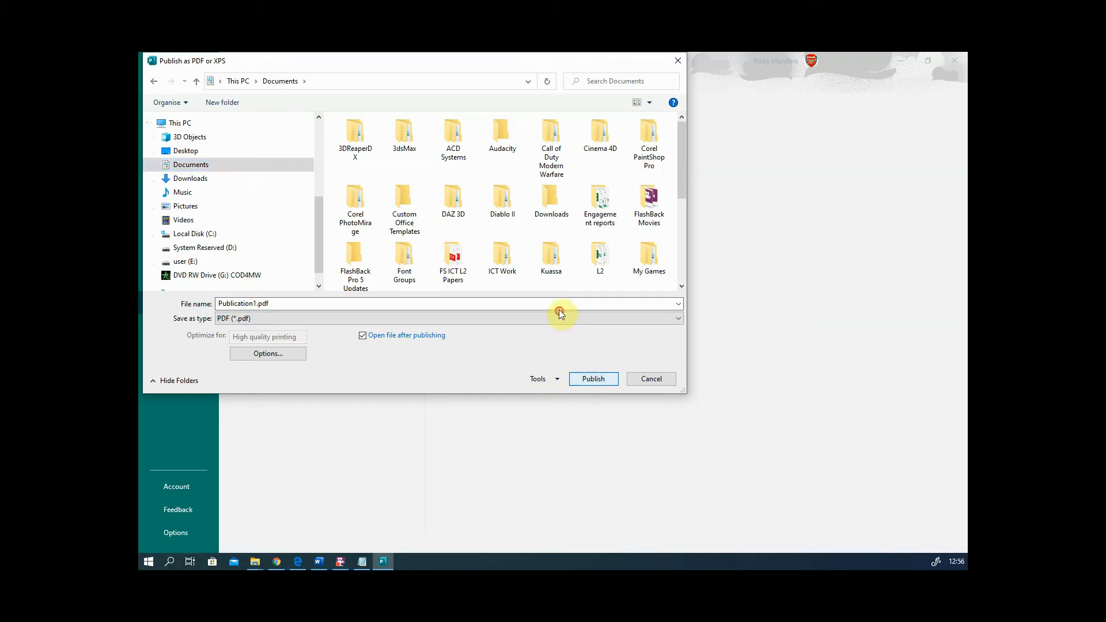
pyautogui.scroll(-2, 518, 234)
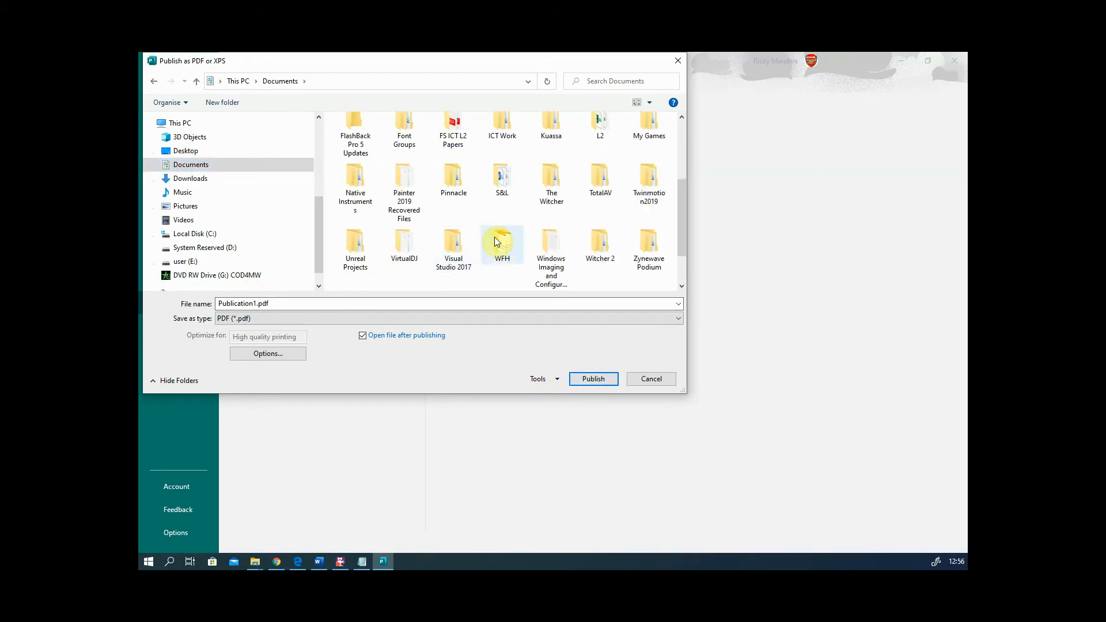
pyautogui.doubleClick(495, 237)
pyautogui.click(594, 380)
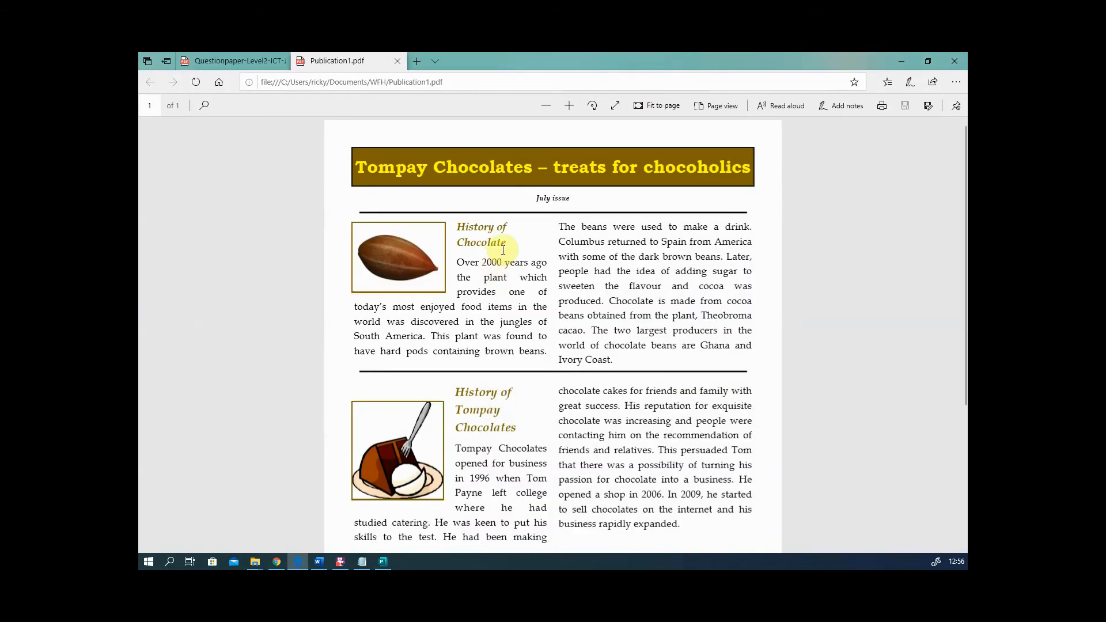
# - Scroll through the exported Tompay Chocolates newsletter PDF in Edge to check it
pyautogui.scroll(-4, 501, 249)
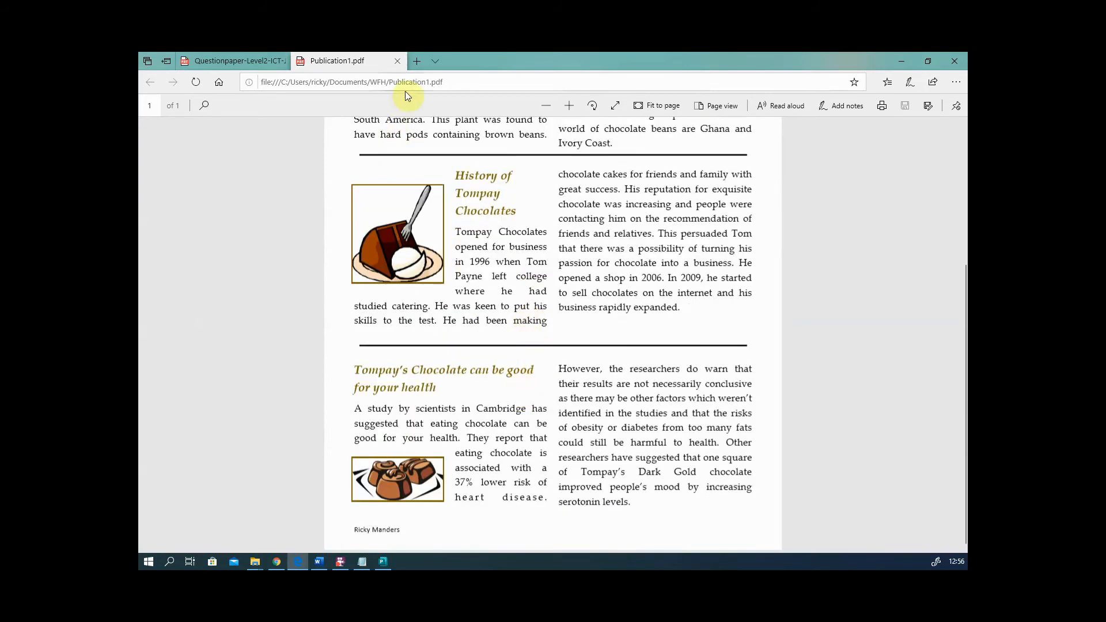
pyautogui.moveTo(543, 247); pyautogui.dragTo(617, 302)
pyautogui.click(605, 305)
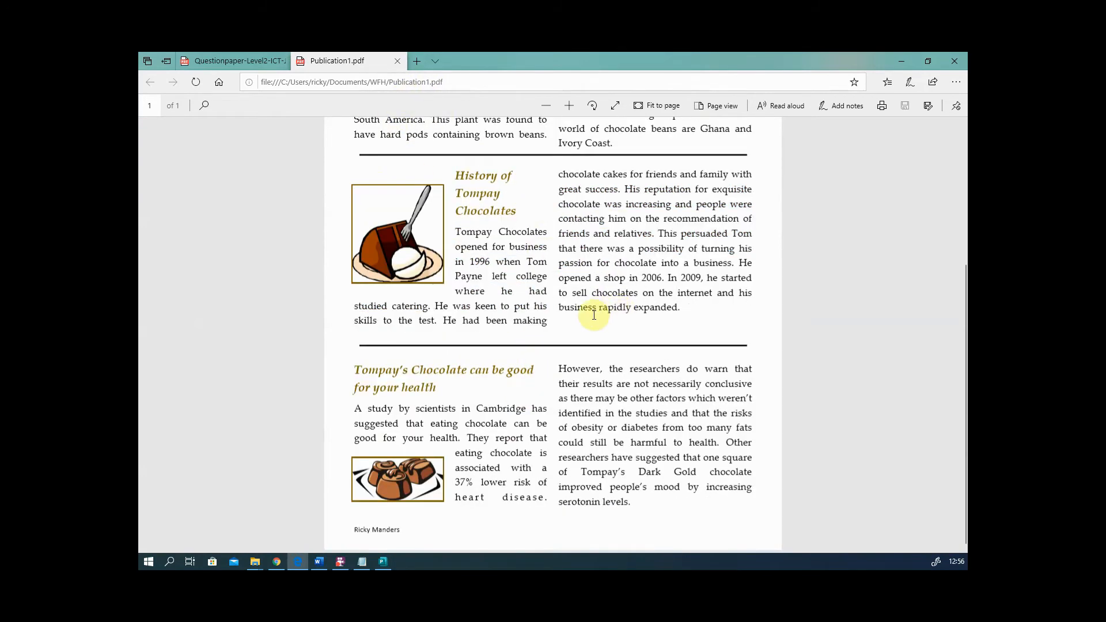
pyautogui.scroll(4, 595, 294)
pyautogui.scroll(-4, 595, 294)
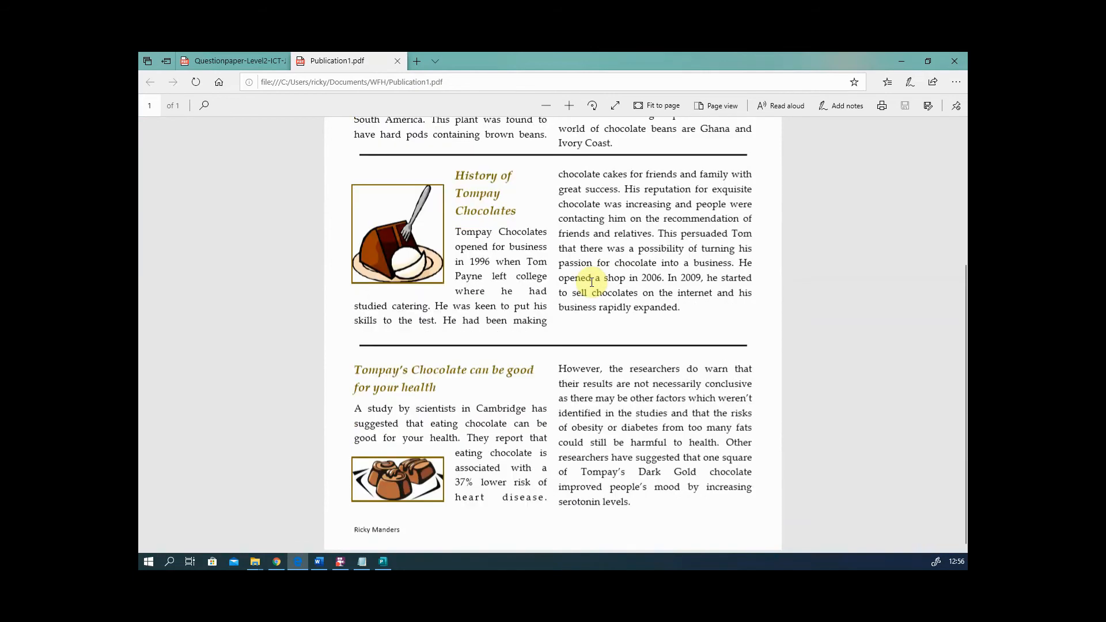
pyautogui.scroll(4, 573, 337)
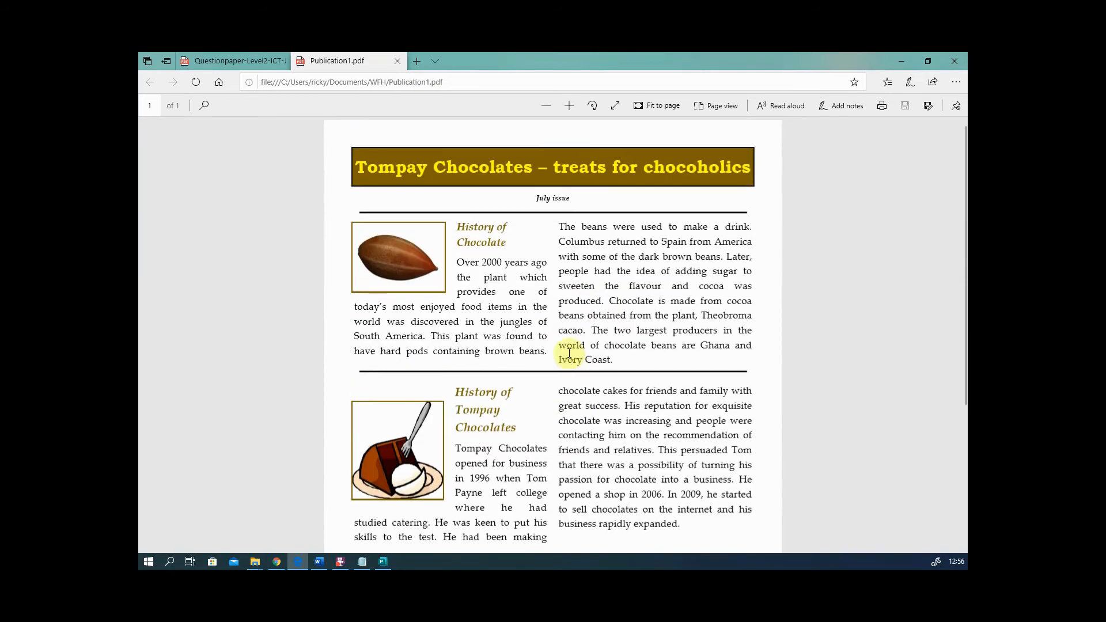
pyautogui.scroll(-4, 565, 278)
pyautogui.scroll(4, 568, 277)
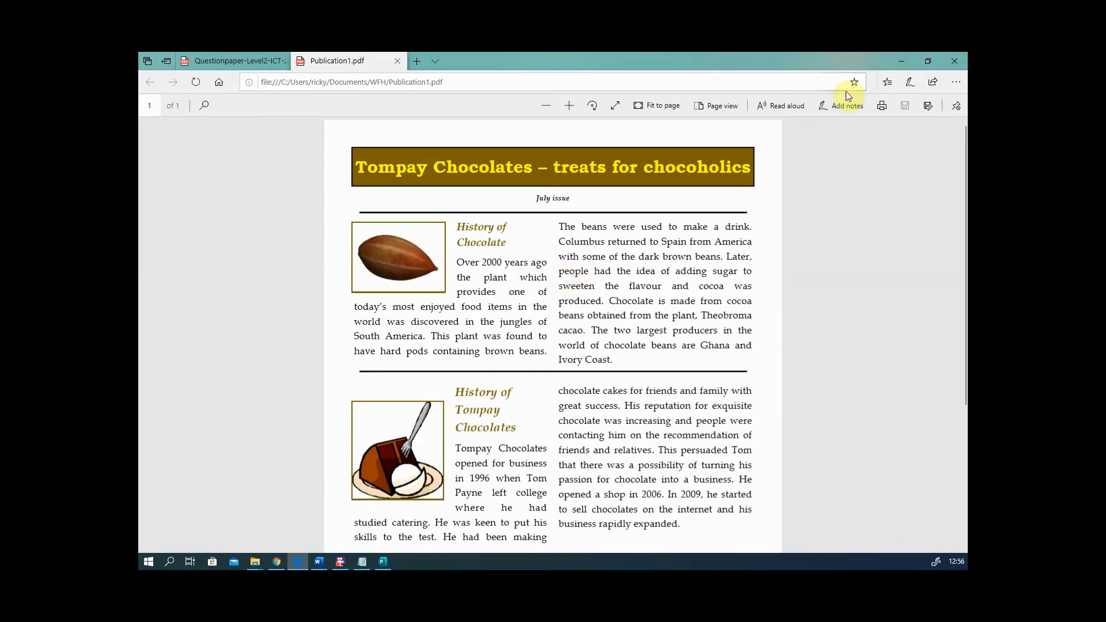
# - Close Edge and all its tabs to return to the Publisher newsletter
pyautogui.click(954, 63)
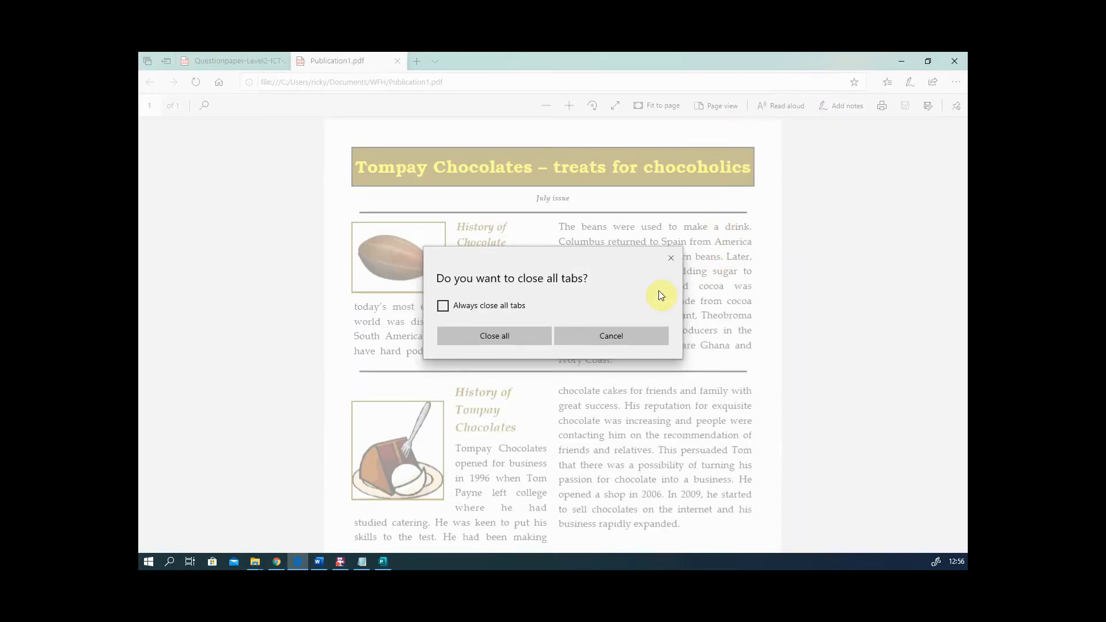
pyautogui.click(526, 340)
pyautogui.click(637, 320)
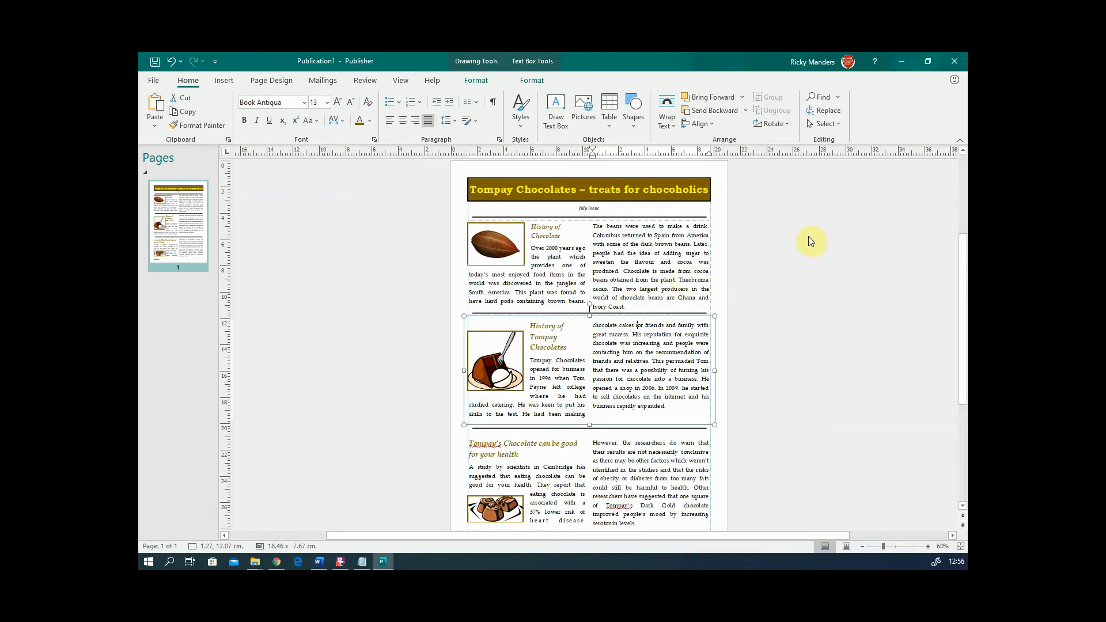
# - Create a new blank A4 landscape publication from the File > New templates
pyautogui.rightClick(187, 307)
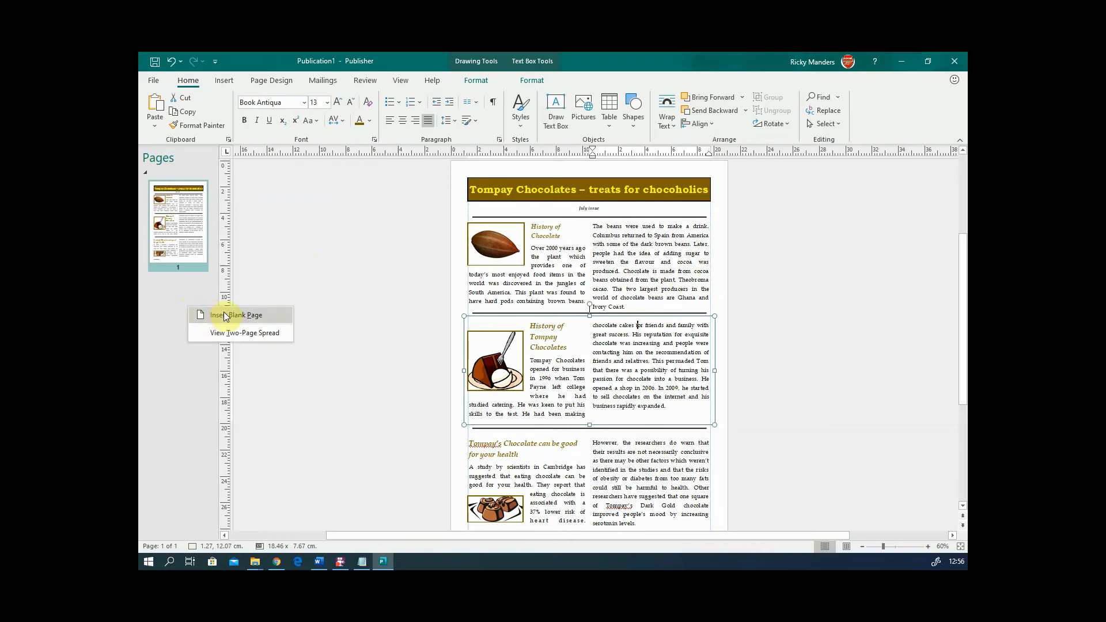
pyautogui.click(153, 81)
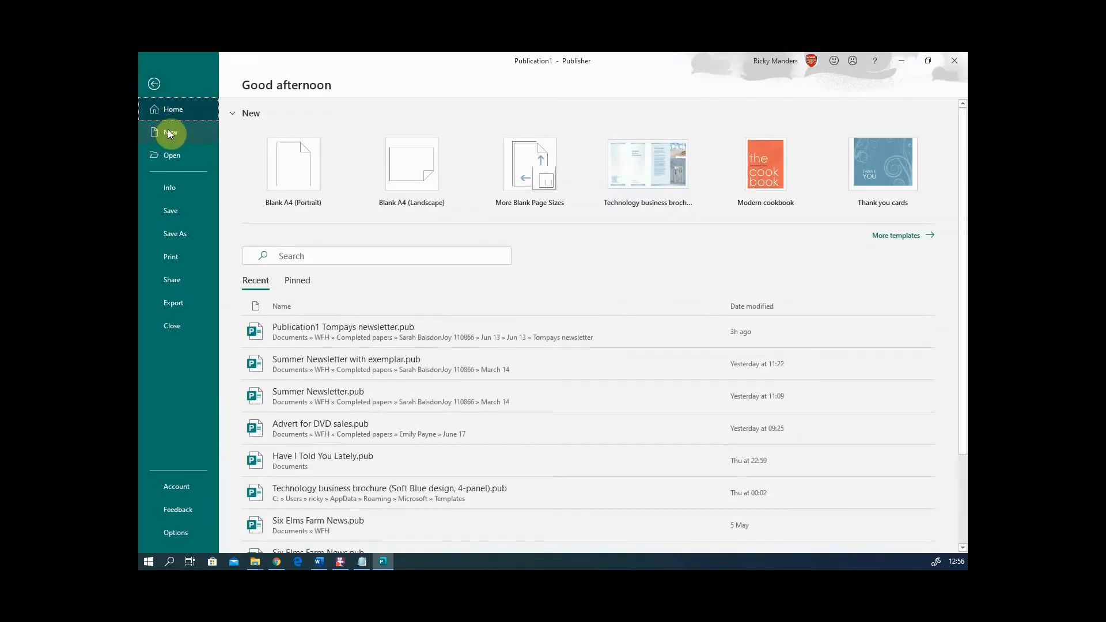
pyautogui.click(168, 132)
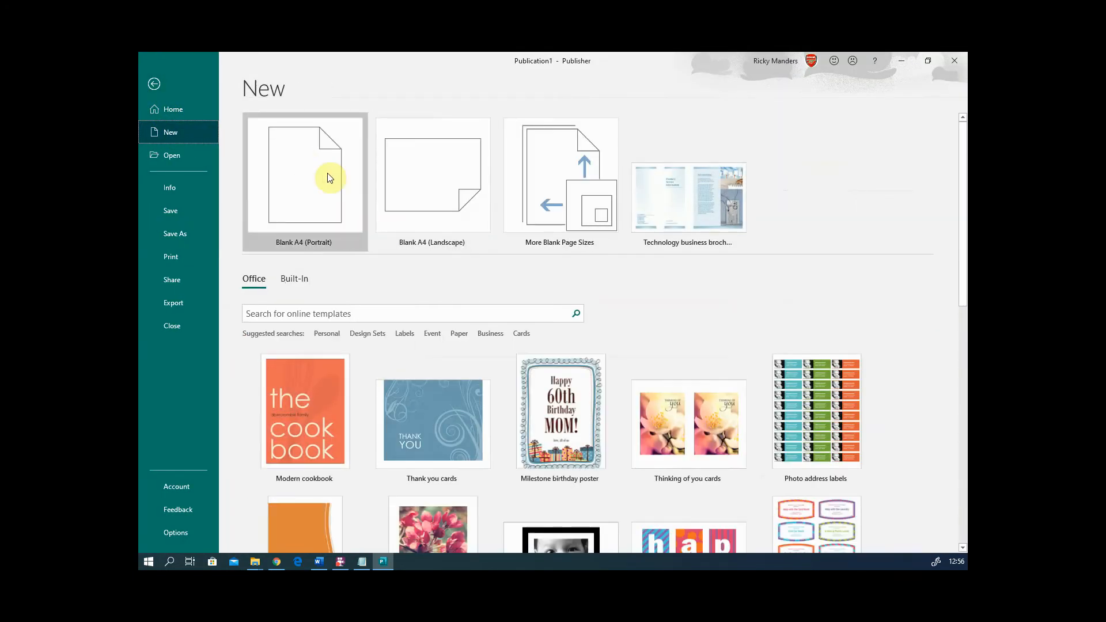
pyautogui.click(432, 171)
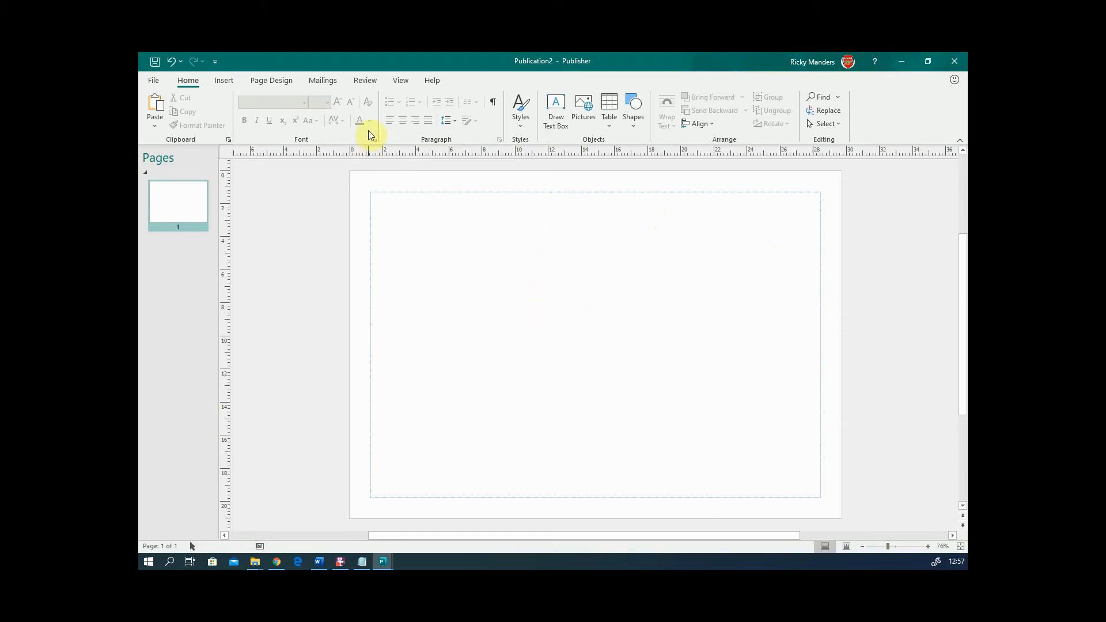
# - Apply a preset guide layout and remove both horizontal guides, leaving the central vertical guide
pyautogui.click(269, 79)
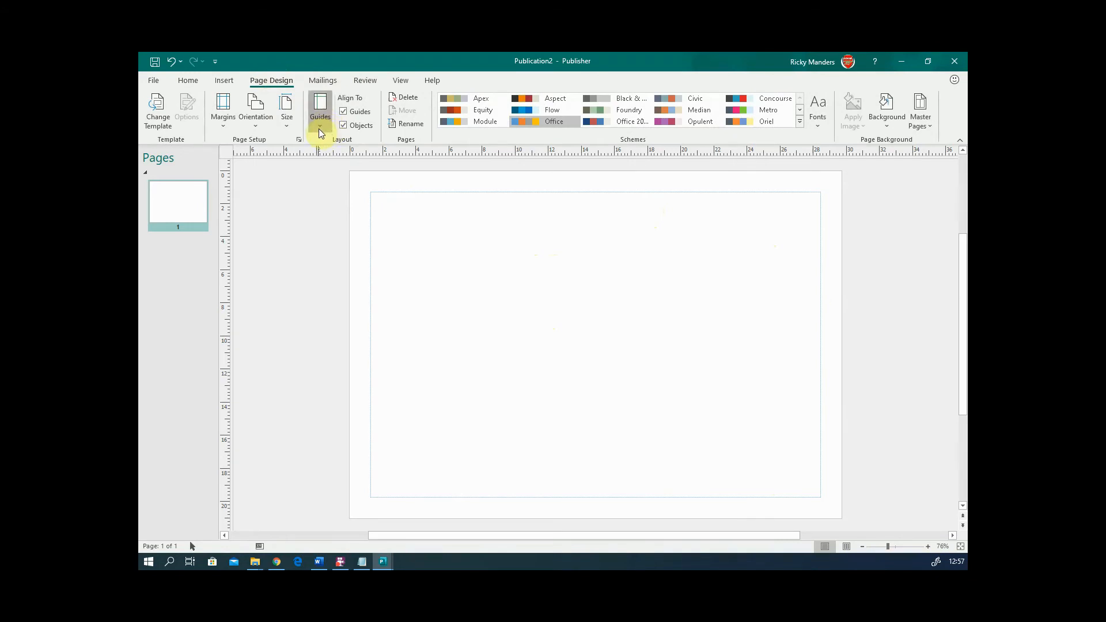
pyautogui.click(318, 115)
pyautogui.click(338, 259)
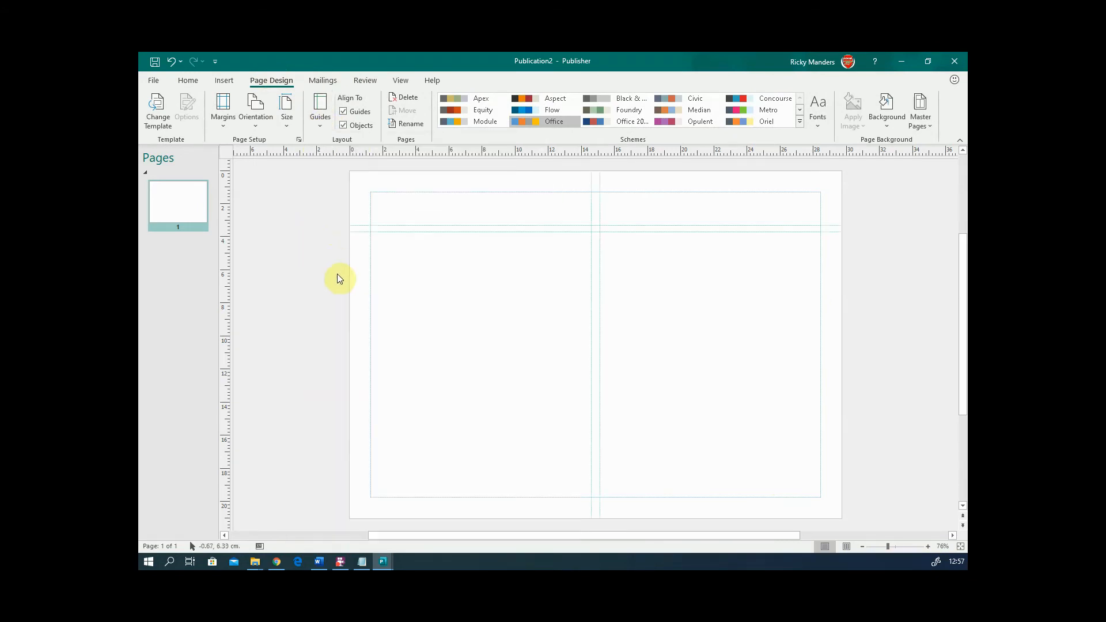
pyautogui.moveTo(506, 224); pyautogui.dragTo(501, 148)
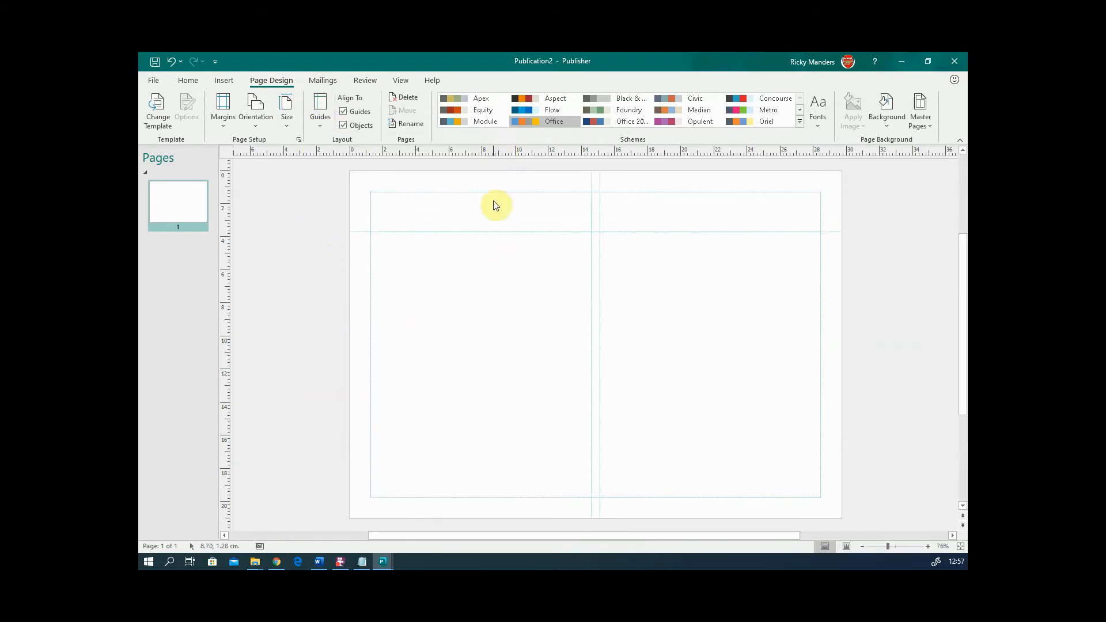
pyautogui.moveTo(496, 229); pyautogui.dragTo(506, 153)
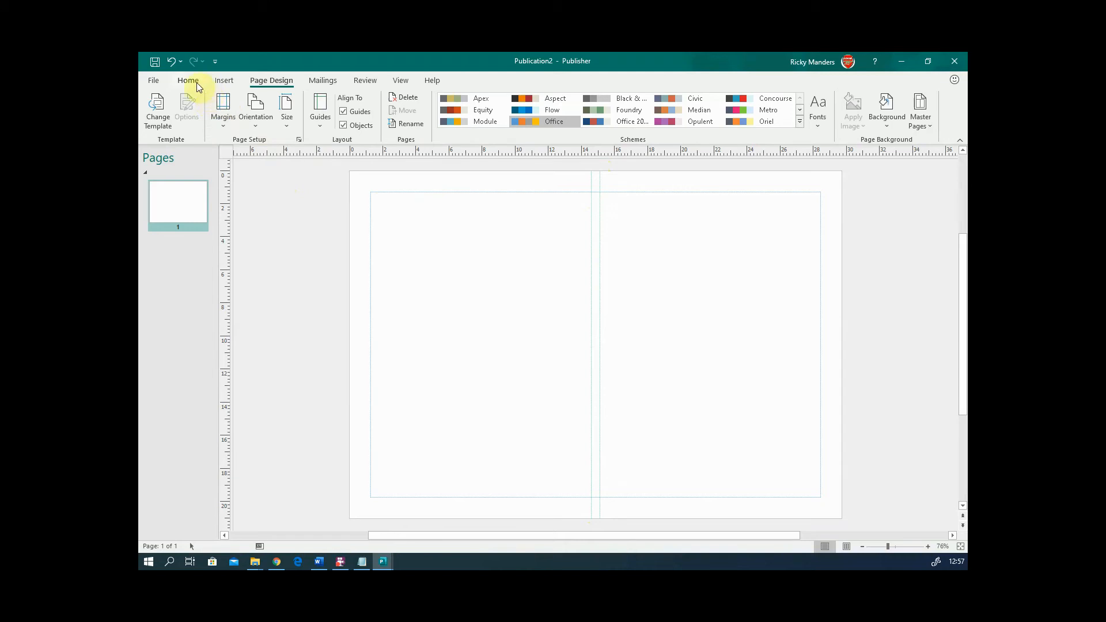
# - Draw a text box across the top-left of the page and start typing 'My'
pyautogui.click(226, 82)
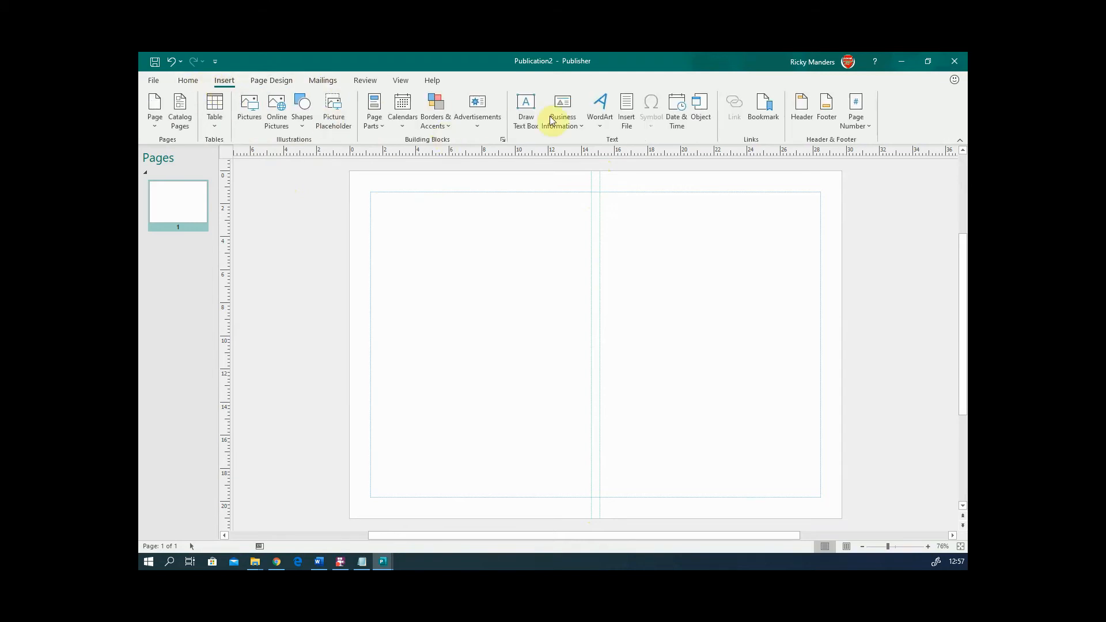
pyautogui.click(530, 116)
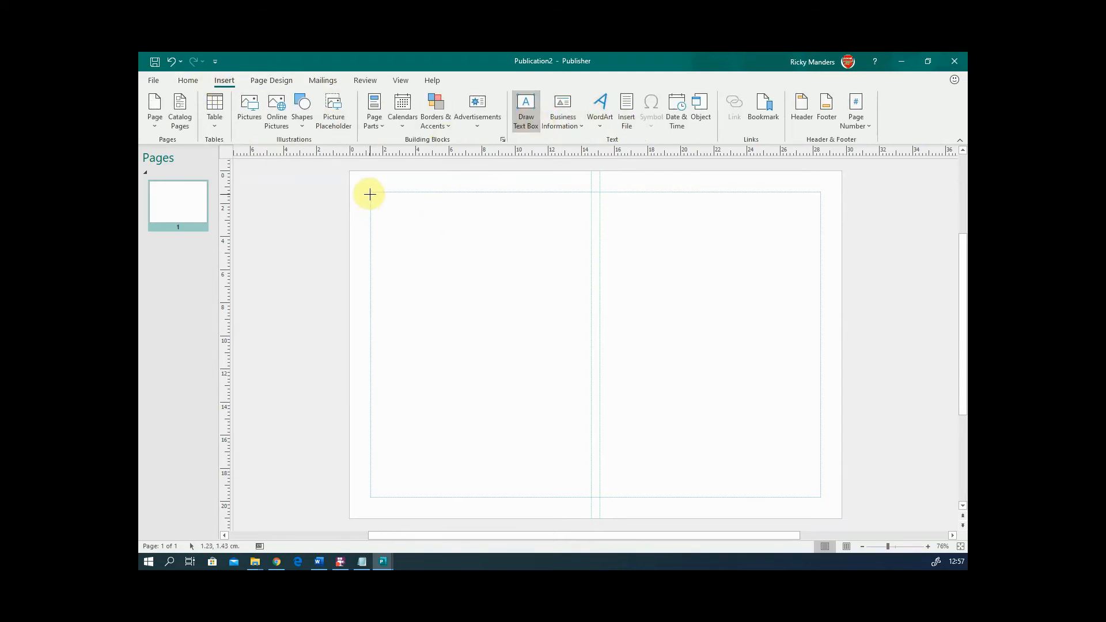
pyautogui.moveTo(369, 191); pyautogui.dragTo(587, 233)
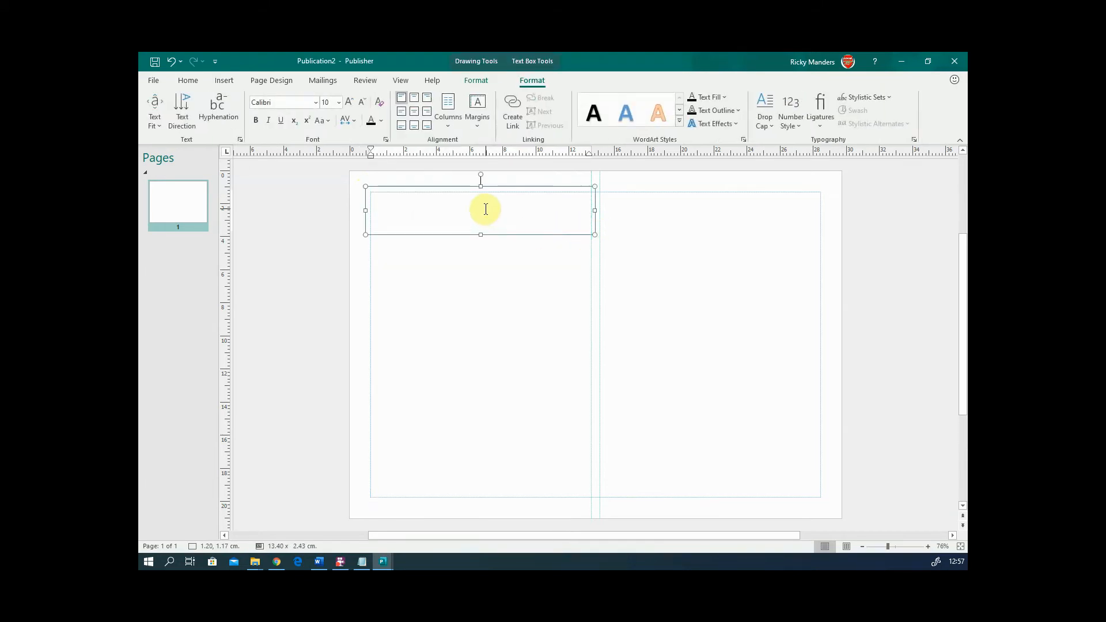
pyautogui.write('My title')
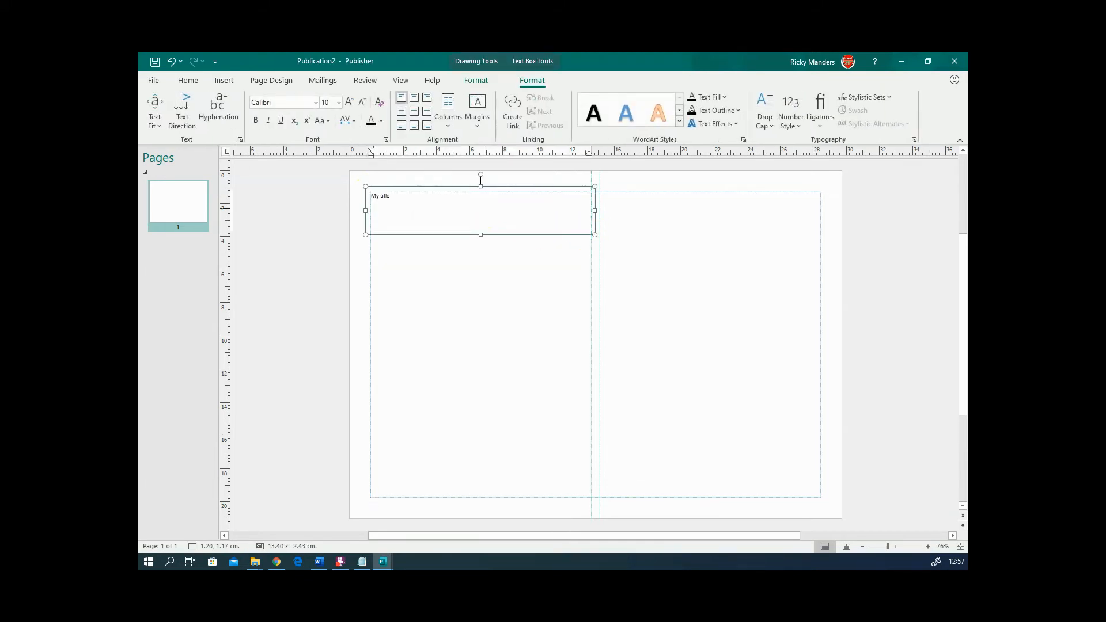
# - Set the 'My title' text to Best Fit and centre it in its box
pyautogui.rightClick(483, 218)
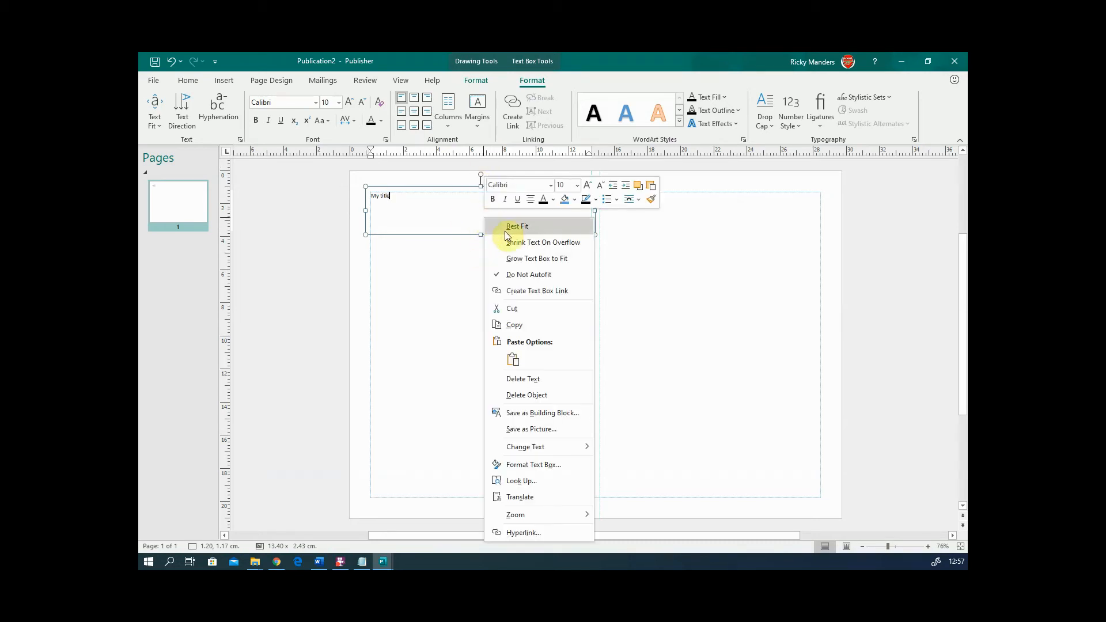
pyautogui.click(507, 226)
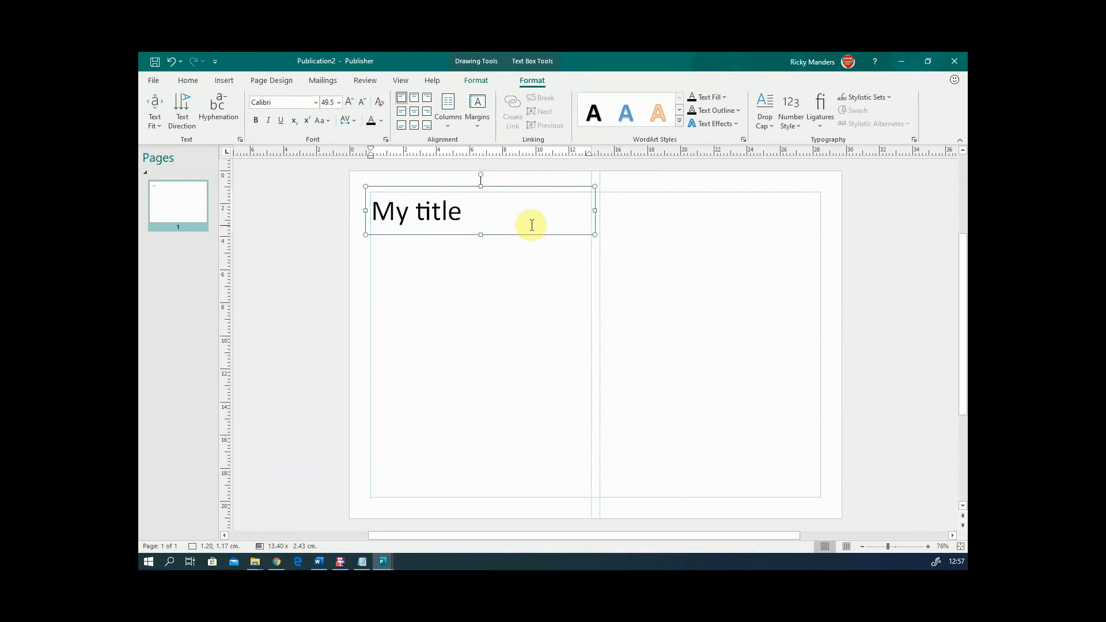
pyautogui.click(414, 112)
pyautogui.click(487, 250)
pyautogui.click(525, 228)
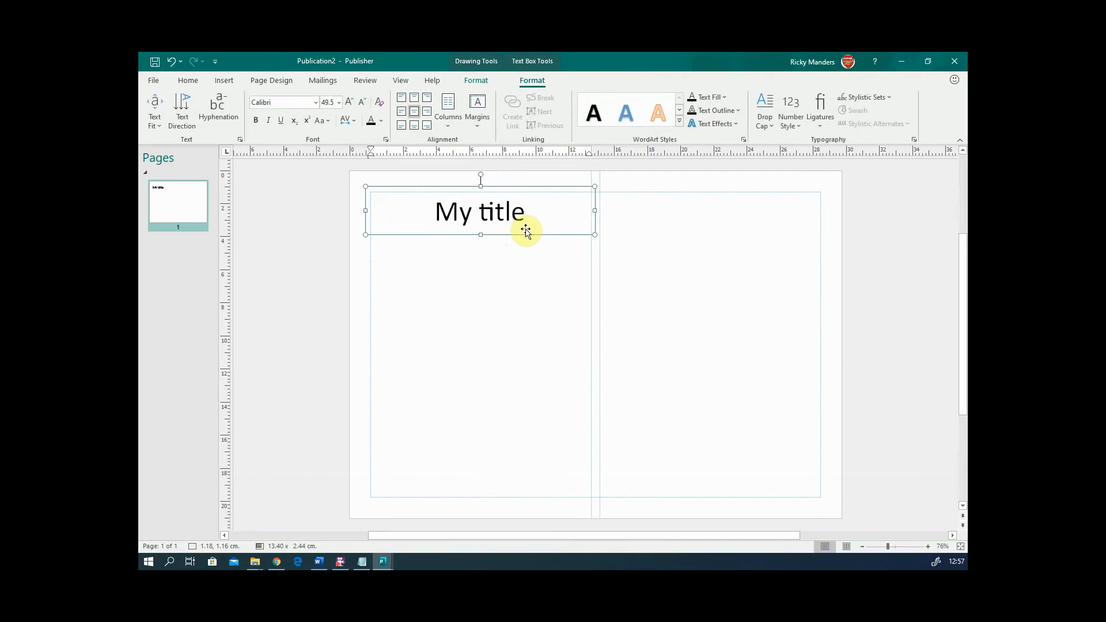
pyautogui.click(526, 233)
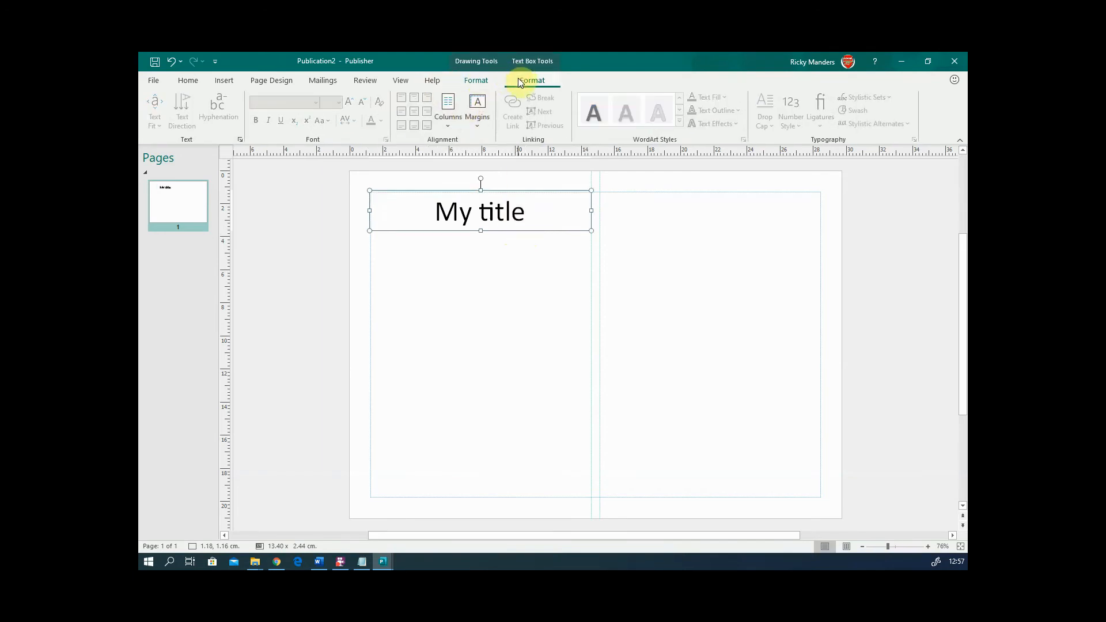
# - Fill the title box with blue
pyautogui.click(478, 81)
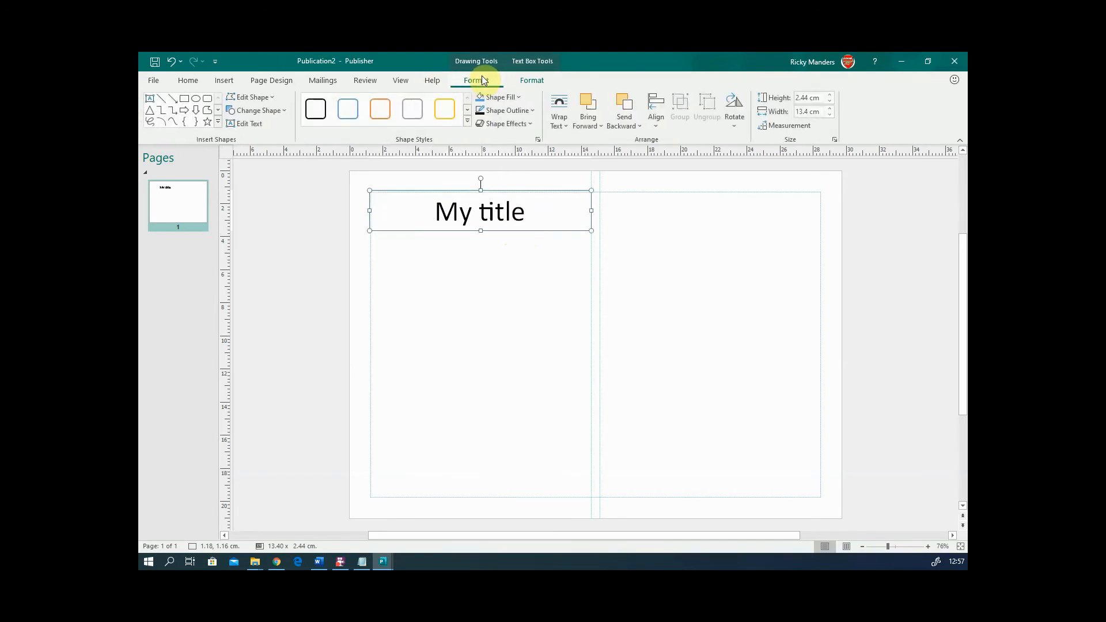
pyautogui.click(519, 97)
pyautogui.click(546, 201)
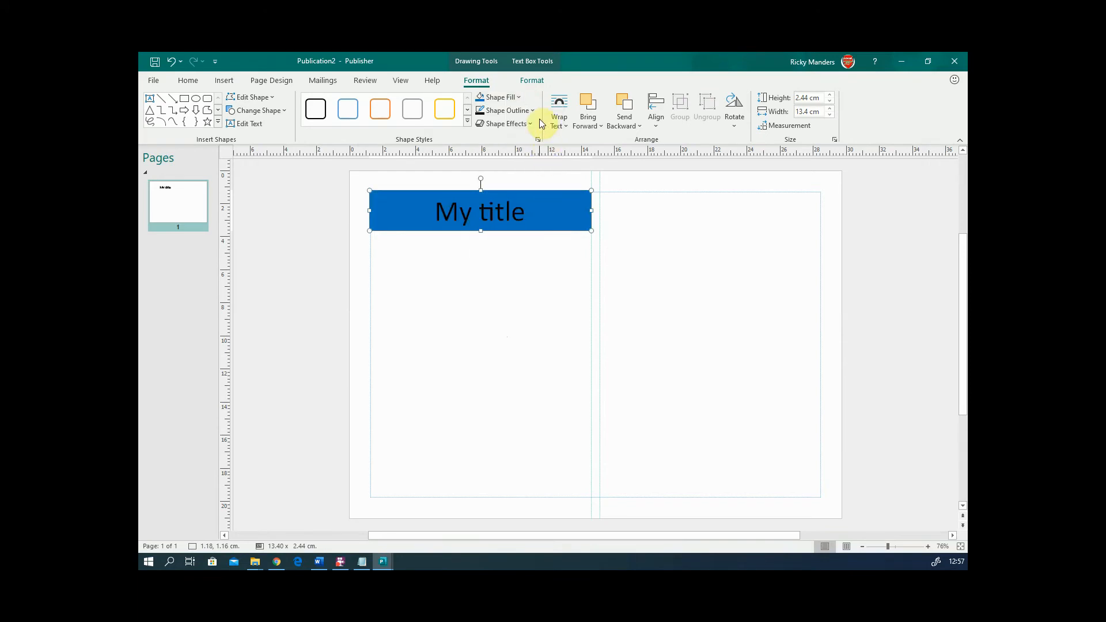
# - Colour the 'My title' text yellow and make it bold
pyautogui.click(417, 205)
pyautogui.tripleClick(417, 205)
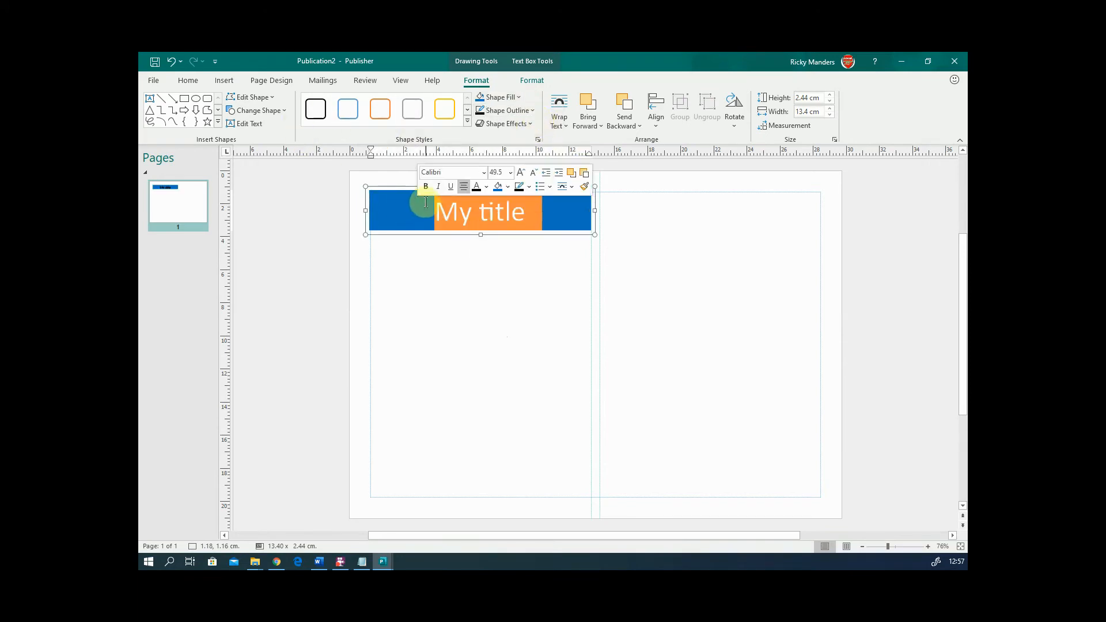
pyautogui.click(189, 80)
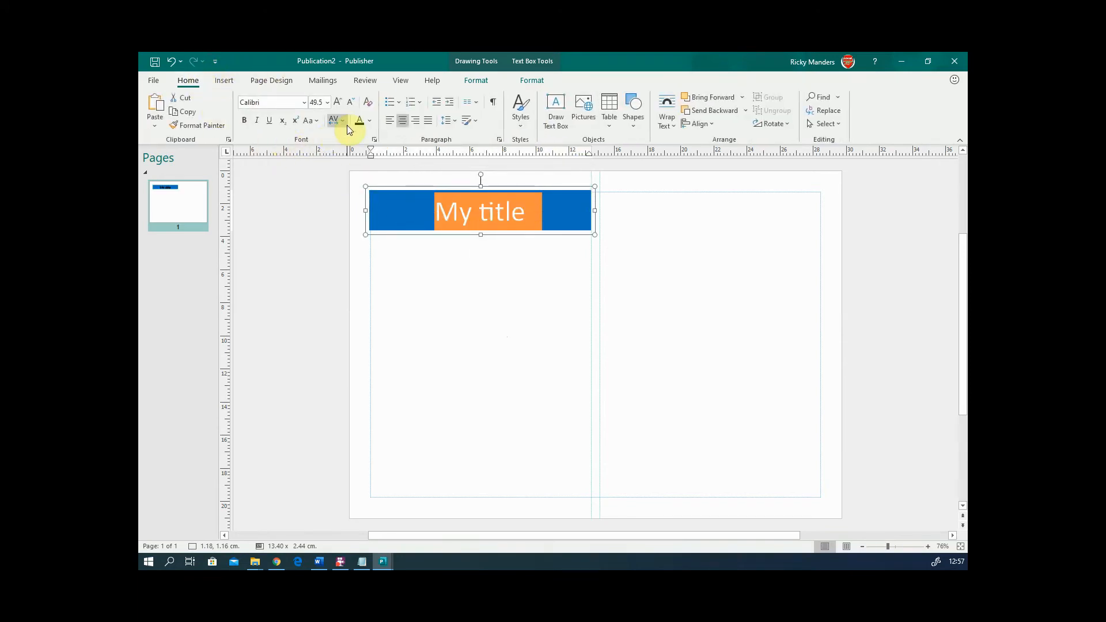
pyautogui.click(369, 121)
pyautogui.click(388, 228)
pyautogui.click(486, 312)
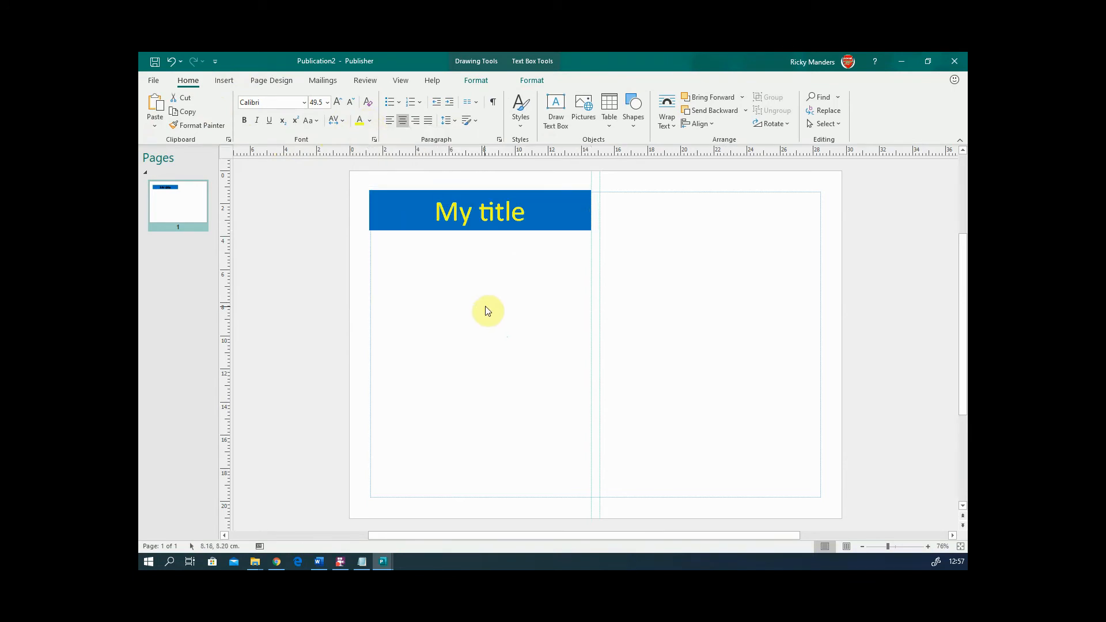
pyautogui.moveTo(529, 206); pyautogui.dragTo(434, 202)
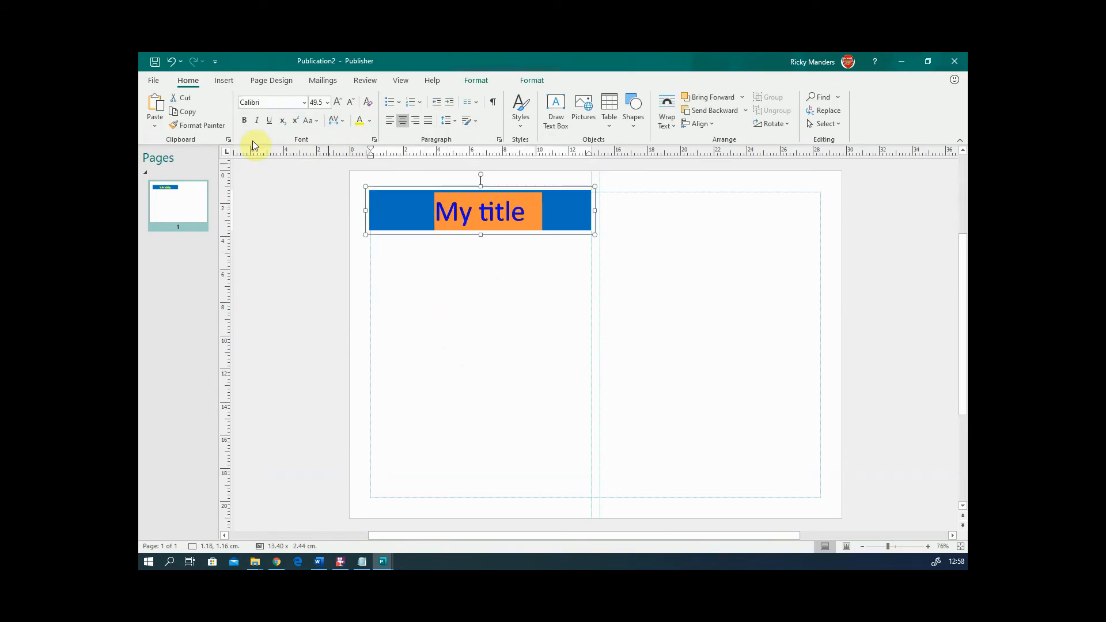
pyautogui.click(244, 120)
pyautogui.click(516, 297)
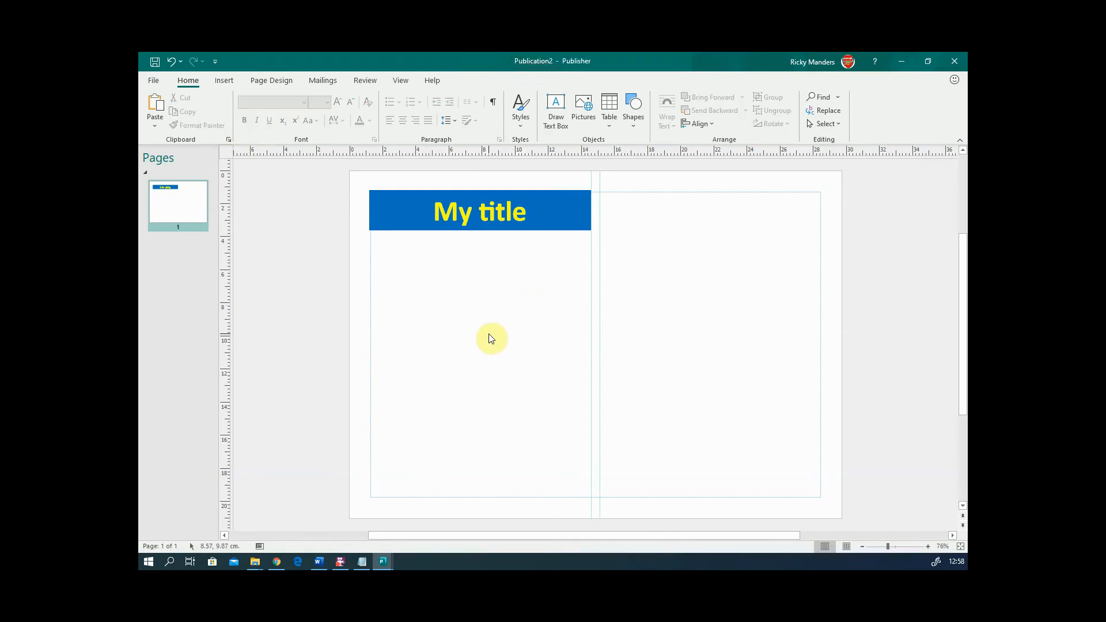
pyautogui.moveTo(528, 210); pyautogui.dragTo(433, 207)
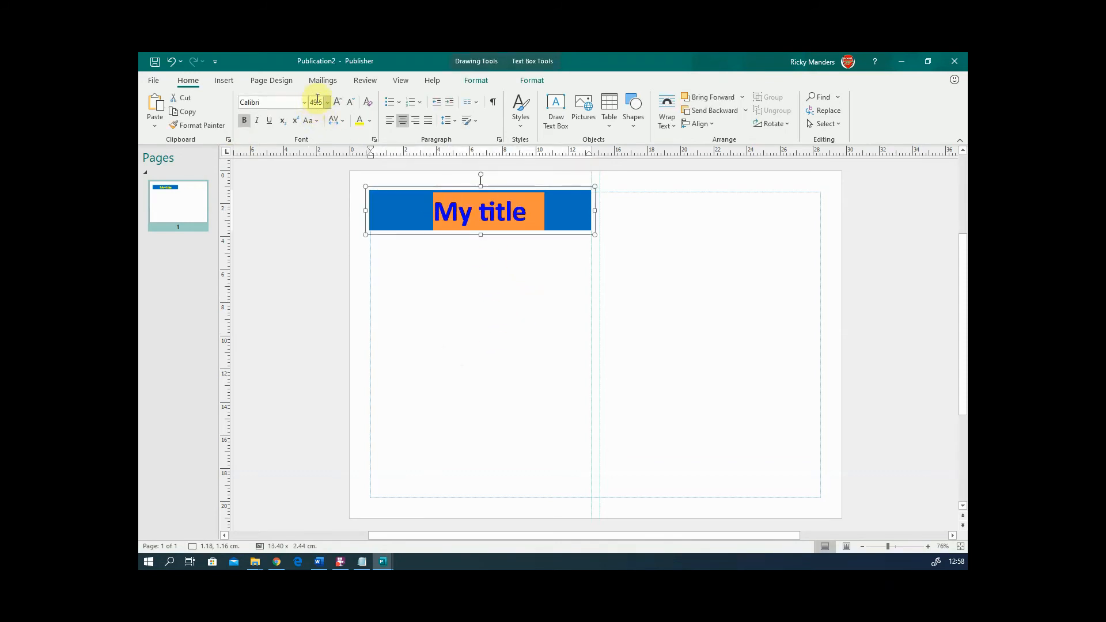
# - Change the 'My title' heading font from Calibri to Book Antiqua
pyautogui.click(304, 102)
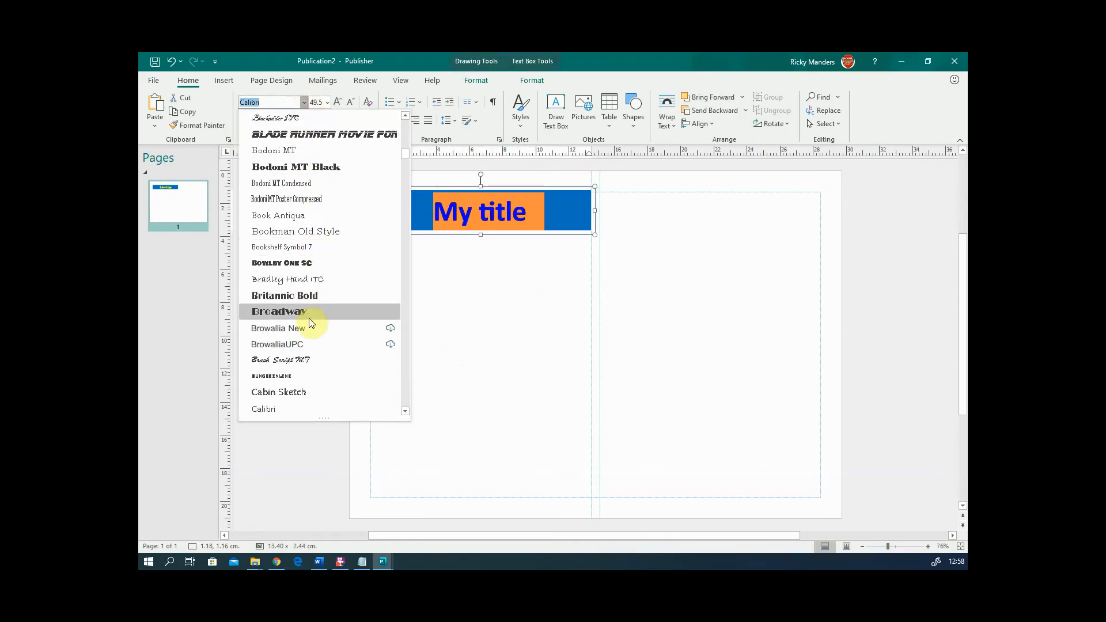
pyautogui.scroll(20, 317, 173)
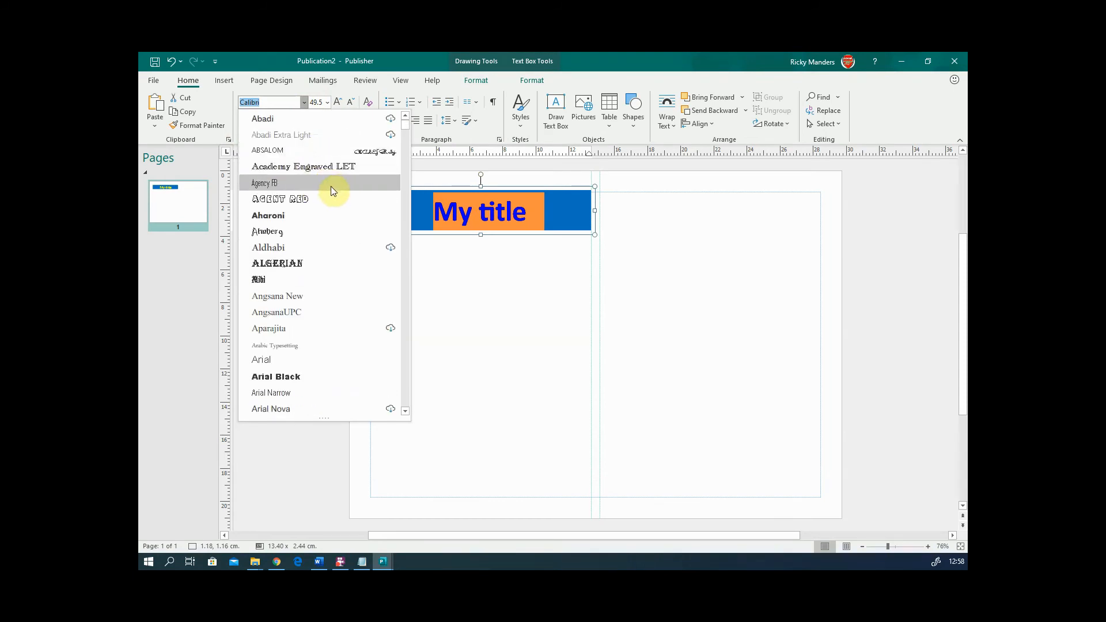
pyautogui.scroll(-9, 351, 185)
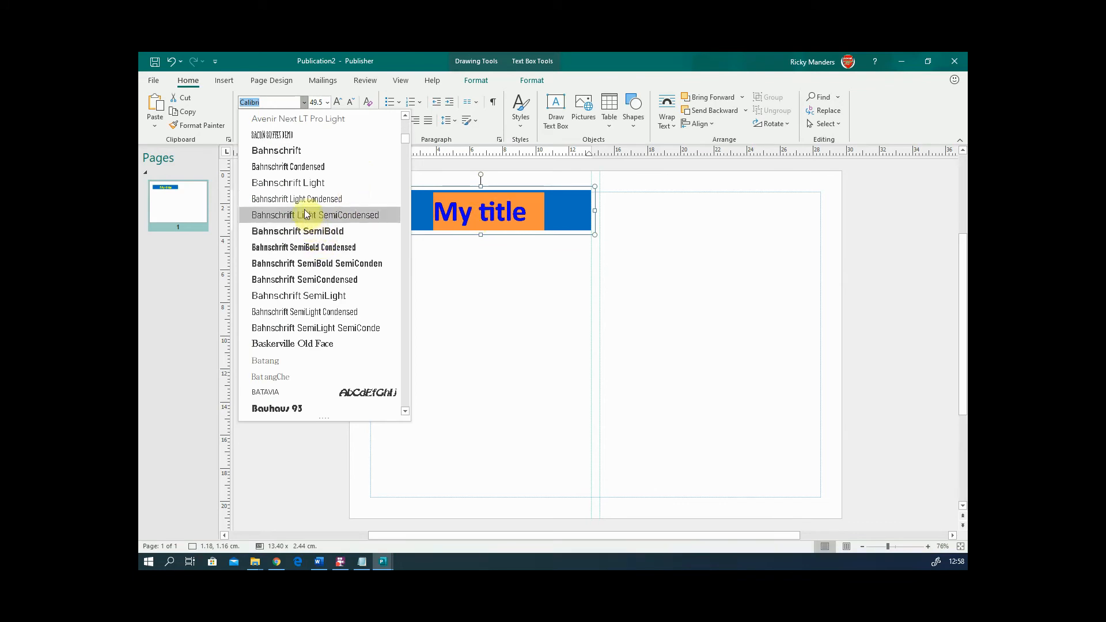
pyautogui.scroll(1, 306, 200)
pyautogui.scroll(-5, 303, 207)
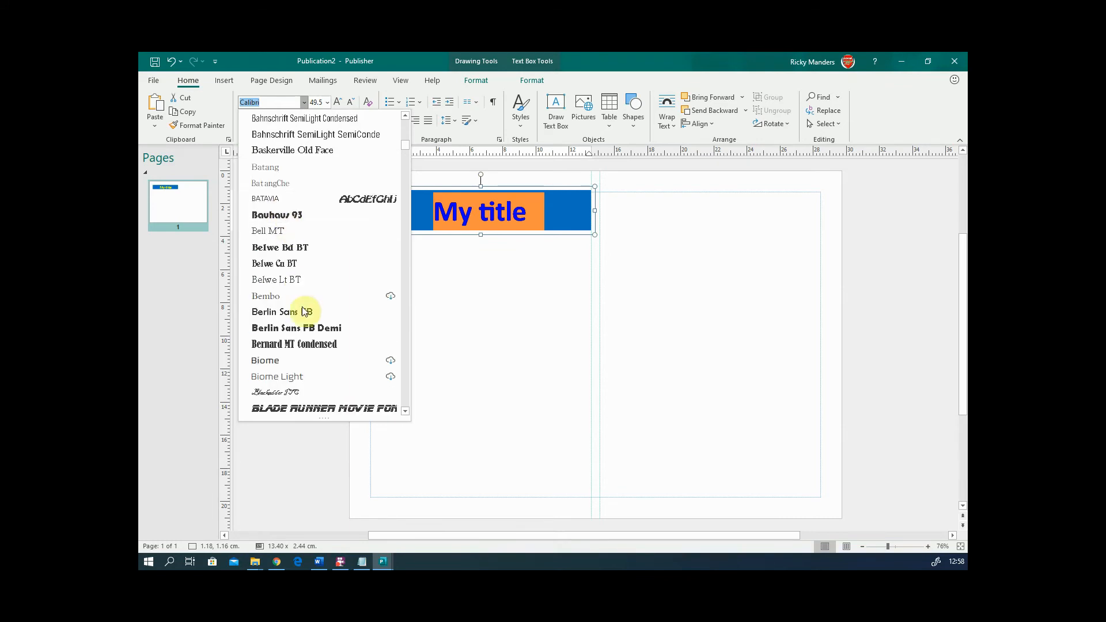
pyautogui.scroll(-1, 302, 317)
pyautogui.scroll(-1, 300, 334)
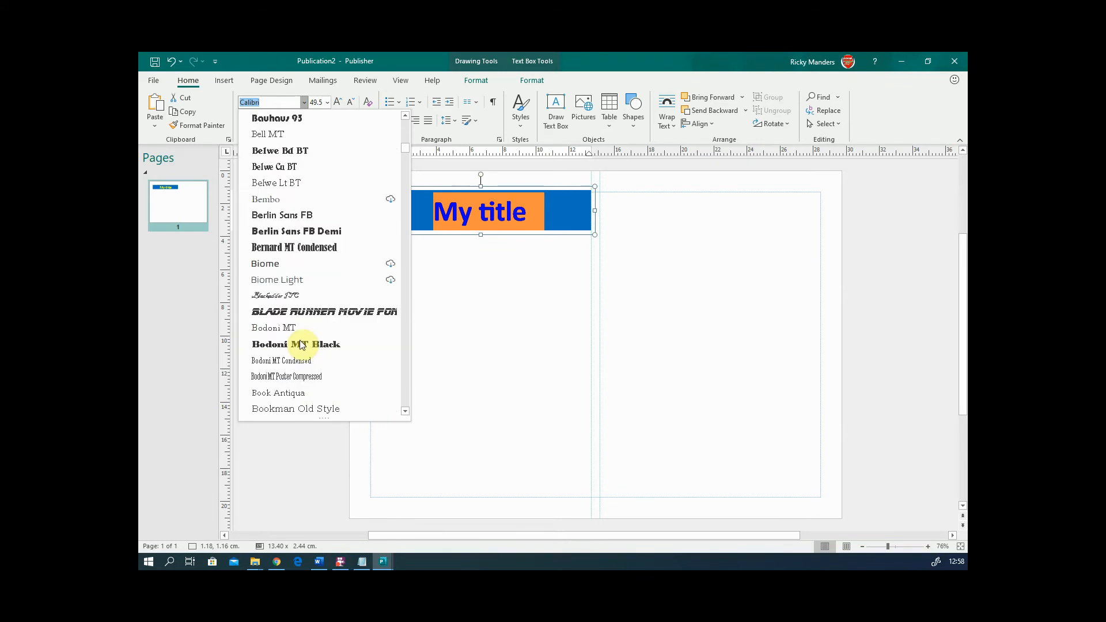
pyautogui.click(296, 390)
pyautogui.click(438, 323)
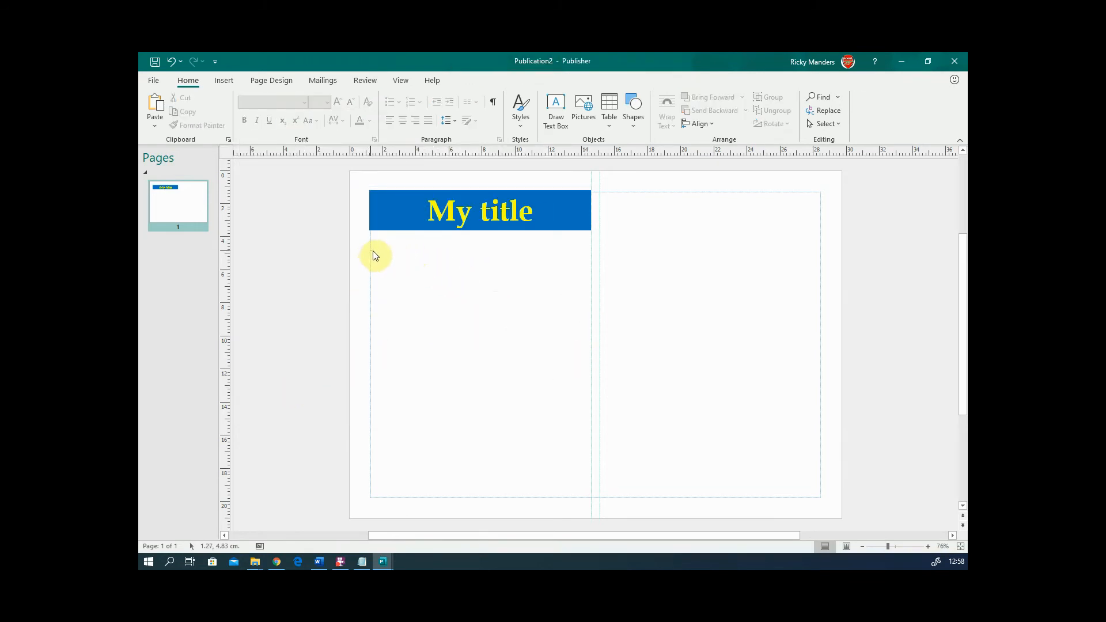
pyautogui.moveTo(371, 252); pyautogui.dragTo(593, 334)
pyautogui.moveTo(594, 336); pyautogui.dragTo(593, 337)
pyautogui.moveTo(373, 245); pyautogui.dragTo(593, 331)
pyautogui.moveTo(372, 335); pyautogui.dragTo(583, 418)
pyautogui.moveTo(686, 295); pyautogui.dragTo(754, 396)
pyautogui.moveTo(674, 258); pyautogui.dragTo(771, 403)
# - Switch from Publication2 to the Publication1 Tompay Chocolates newsletter window
pyautogui.click(153, 82)
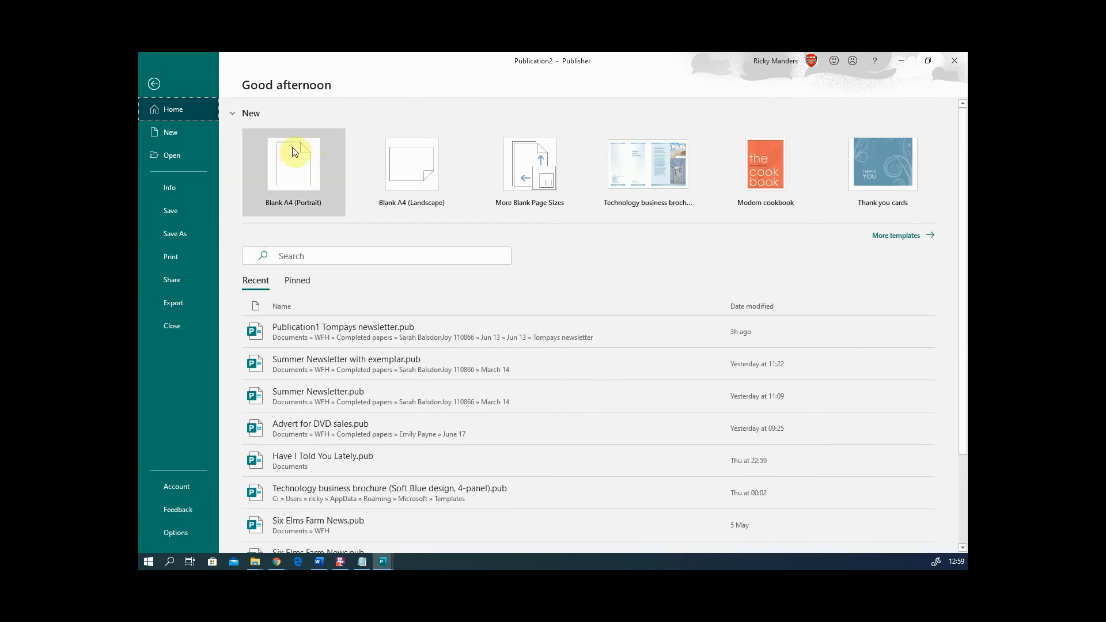
pyautogui.click(383, 561)
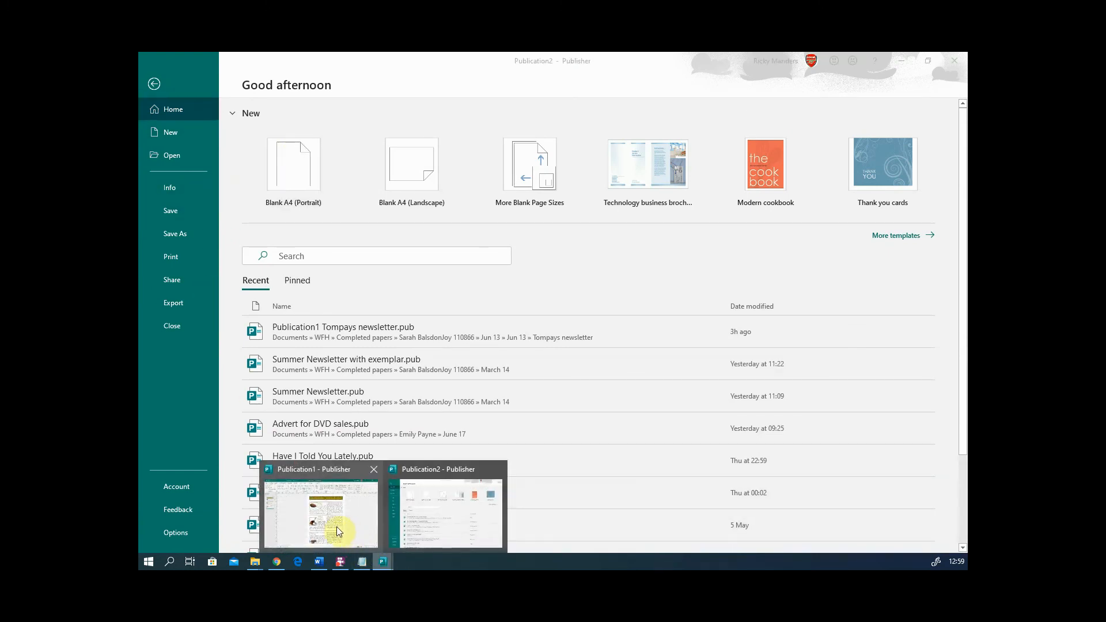
pyautogui.click(338, 531)
pyautogui.click(369, 328)
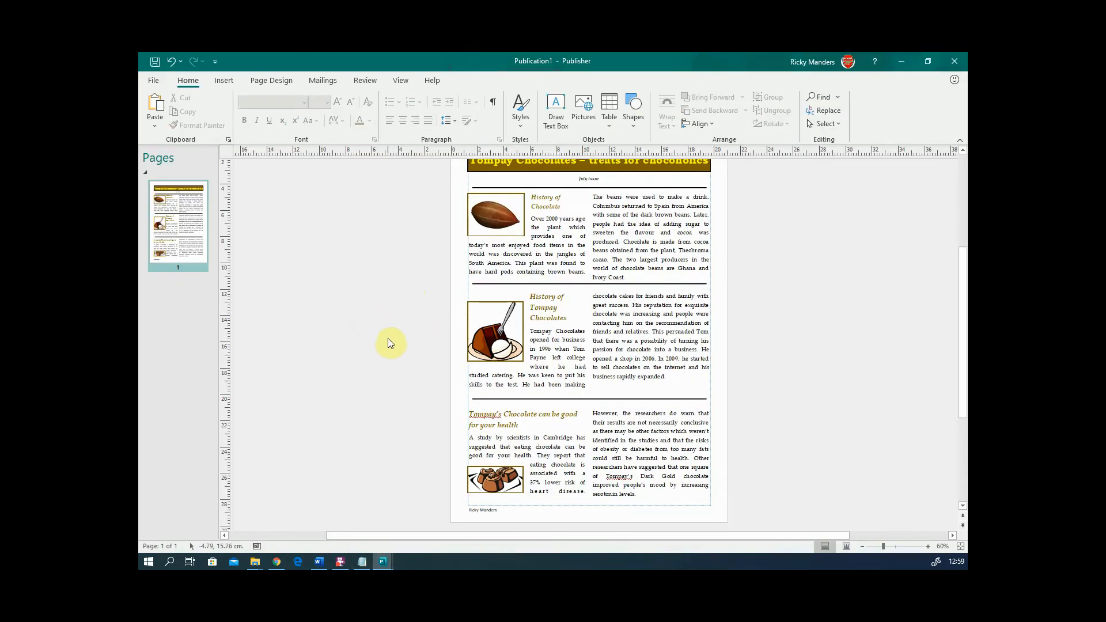
pyautogui.scroll(-1, 388, 337)
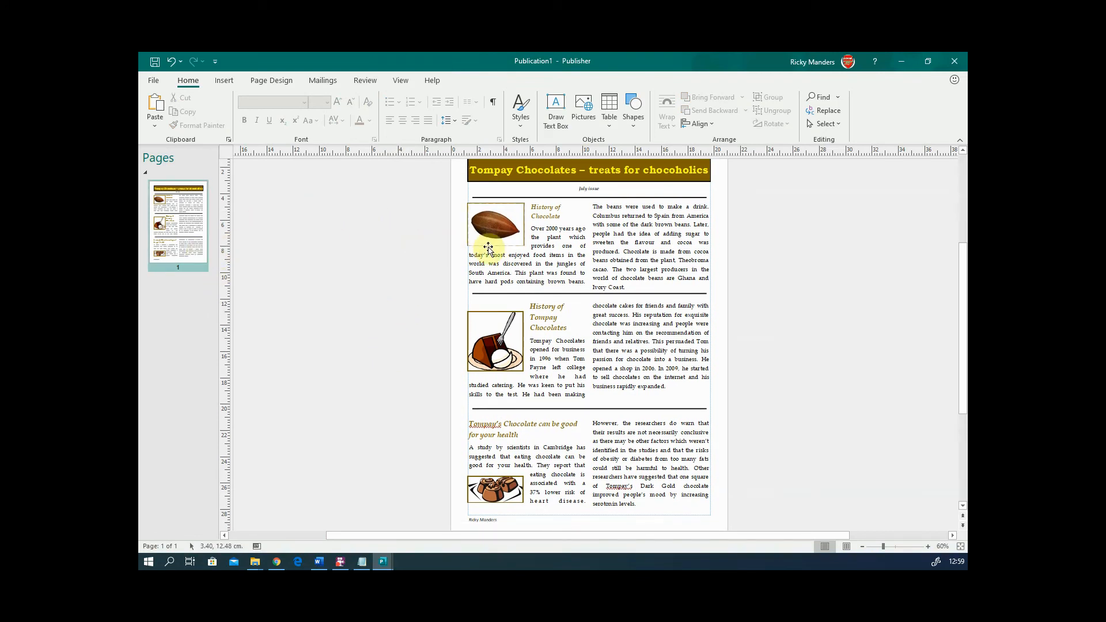
# - Insert a duplicate of page 1 as a new page 2
pyautogui.rightClick(182, 232)
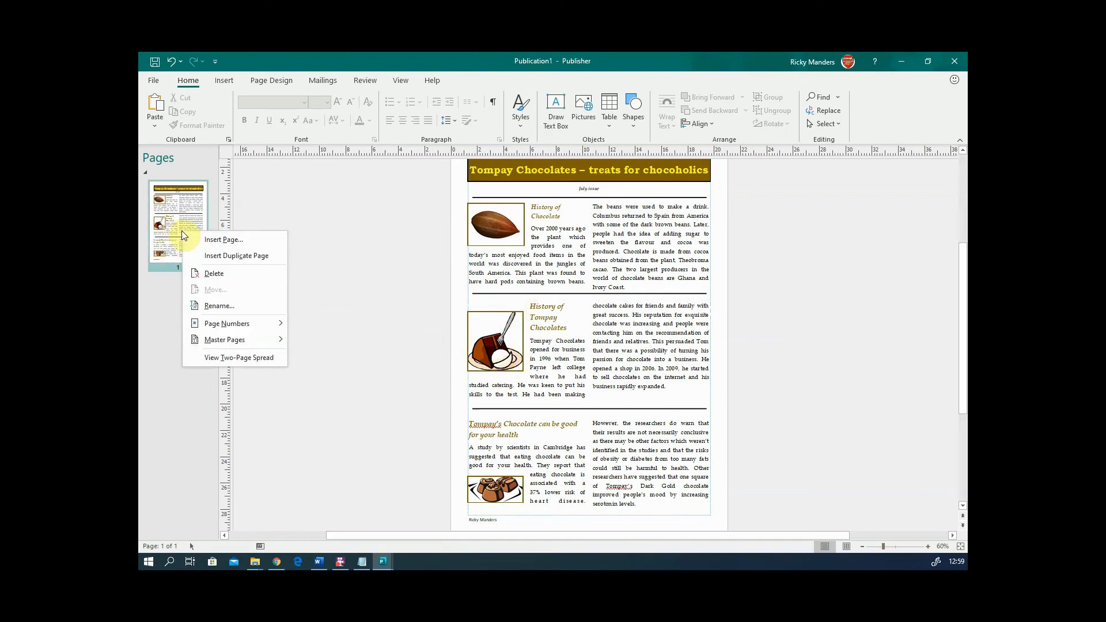
pyautogui.click(229, 254)
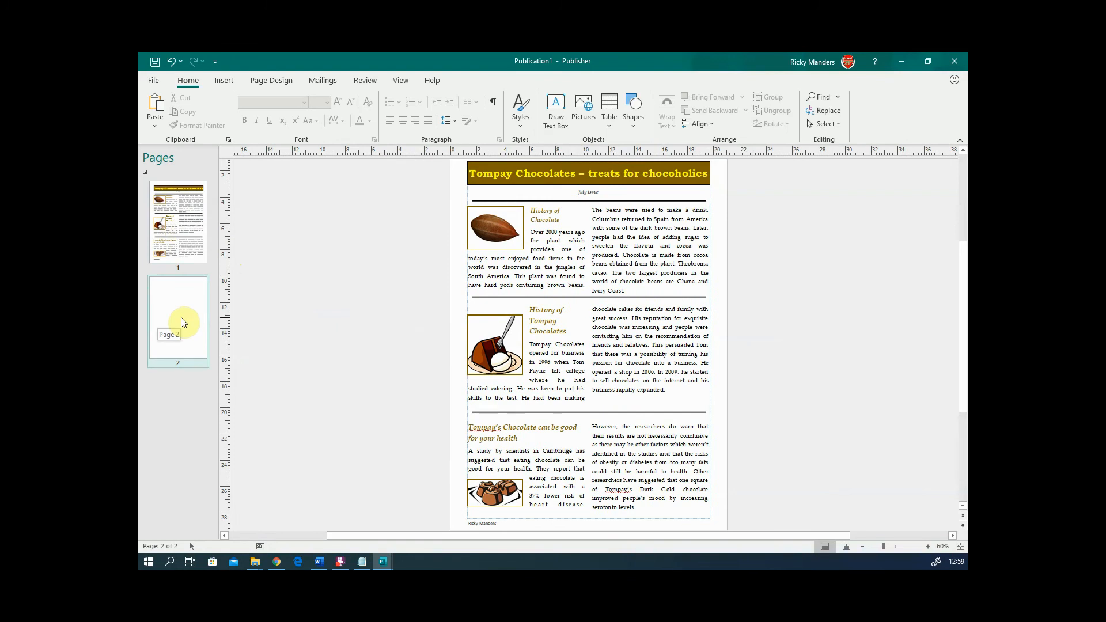
pyautogui.click(662, 364)
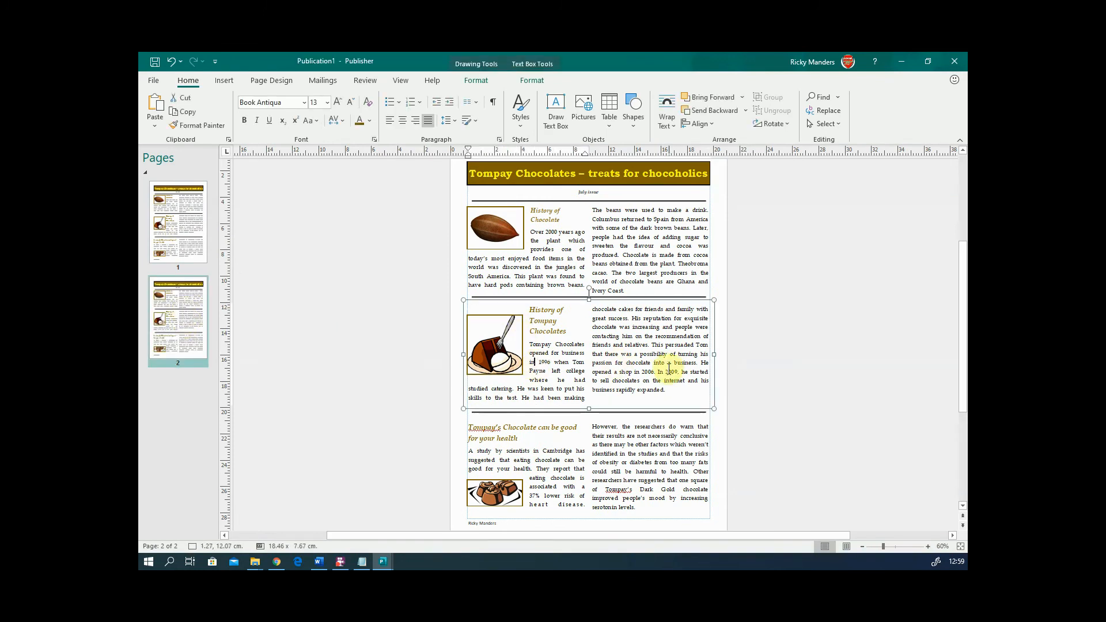
# - Set page 2's History of Tompay Chocolates article text in Berlin Sans FB
pyautogui.moveTo(676, 391); pyautogui.dragTo(529, 344)
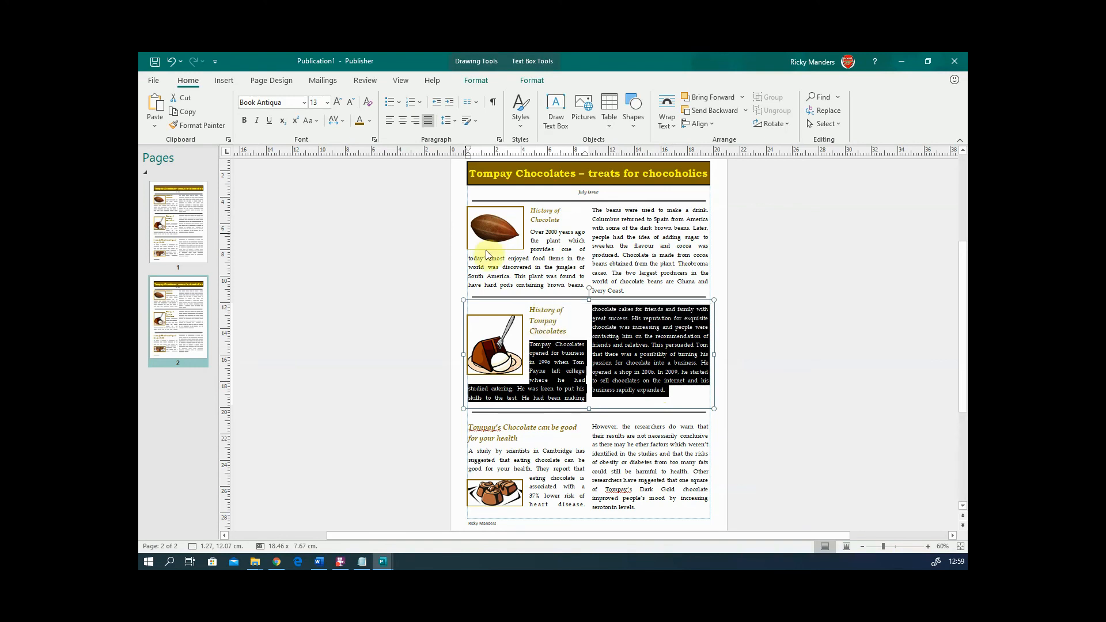
pyautogui.click(303, 102)
pyautogui.scroll(-8, 308, 351)
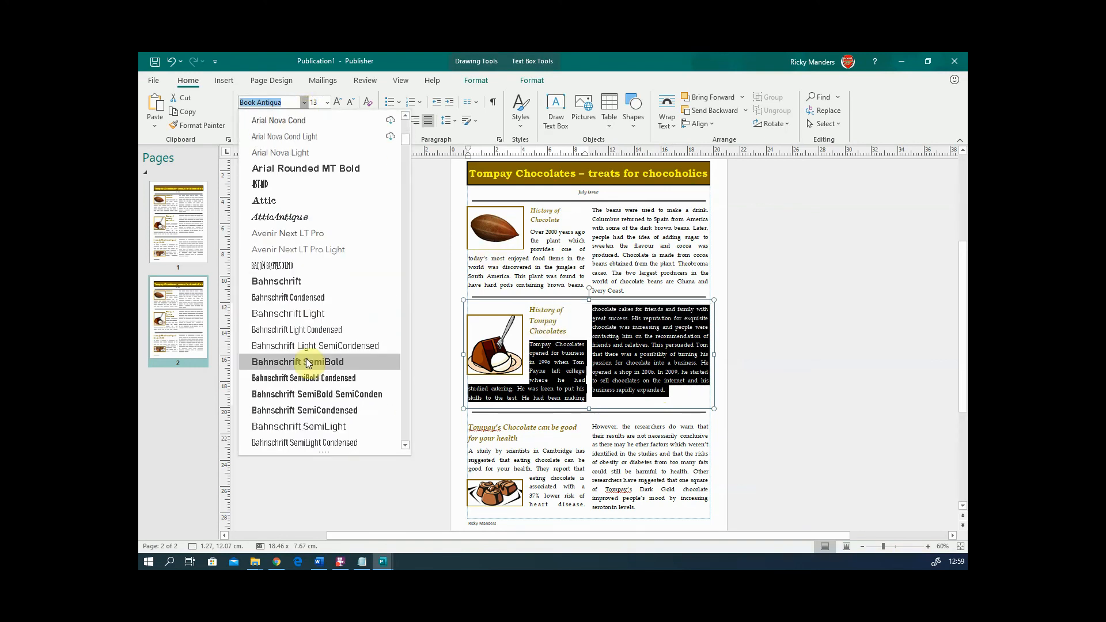
pyautogui.scroll(-5, 303, 351)
pyautogui.click(303, 346)
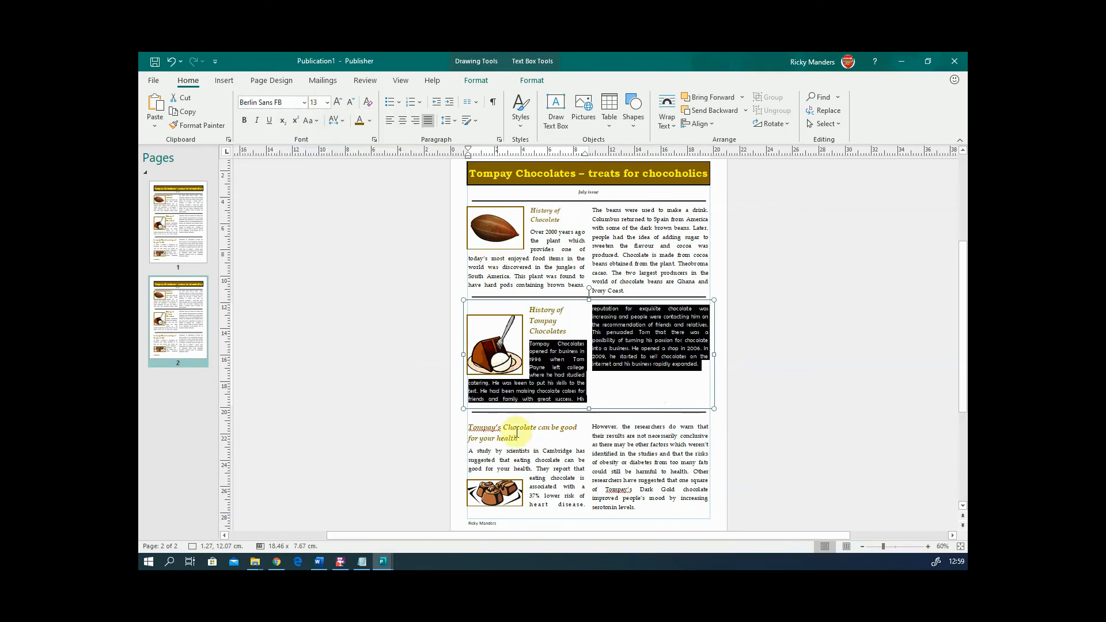
pyautogui.click(634, 397)
pyautogui.scroll(4, 611, 375)
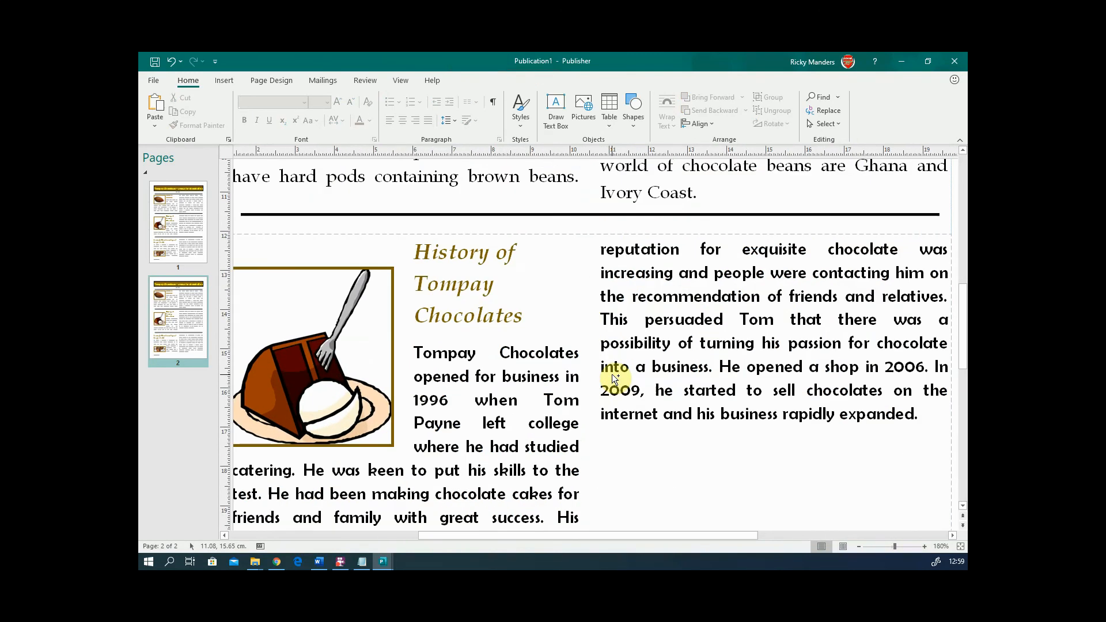
pyautogui.scroll(-4, 611, 374)
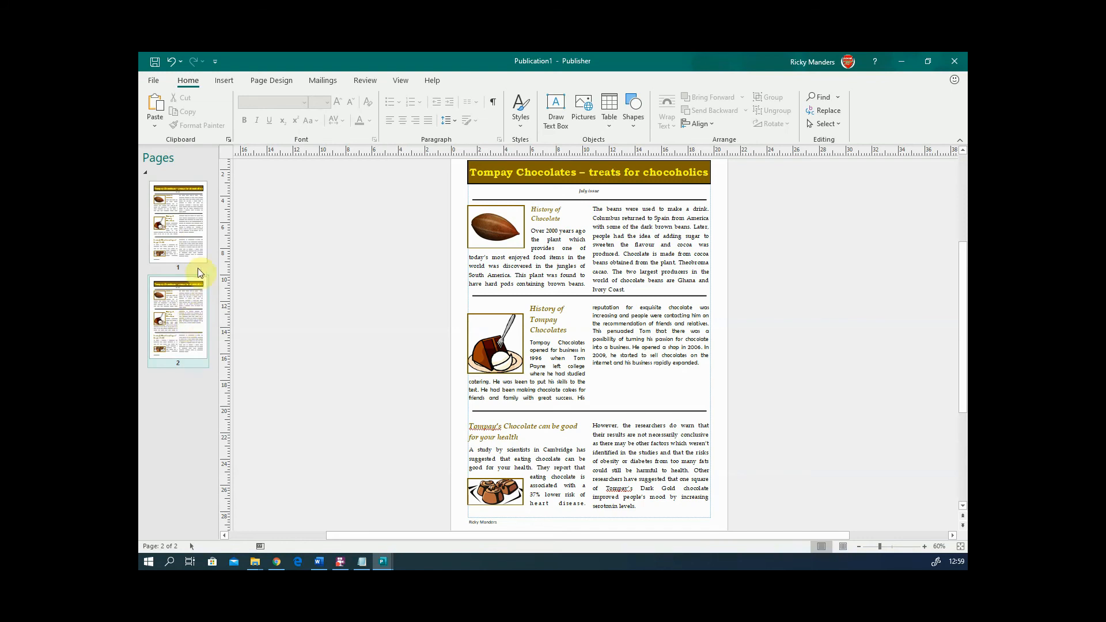
# - Delete the duplicated page 2, confirming removal of the page and its contents
pyautogui.click(184, 223)
pyautogui.click(202, 316)
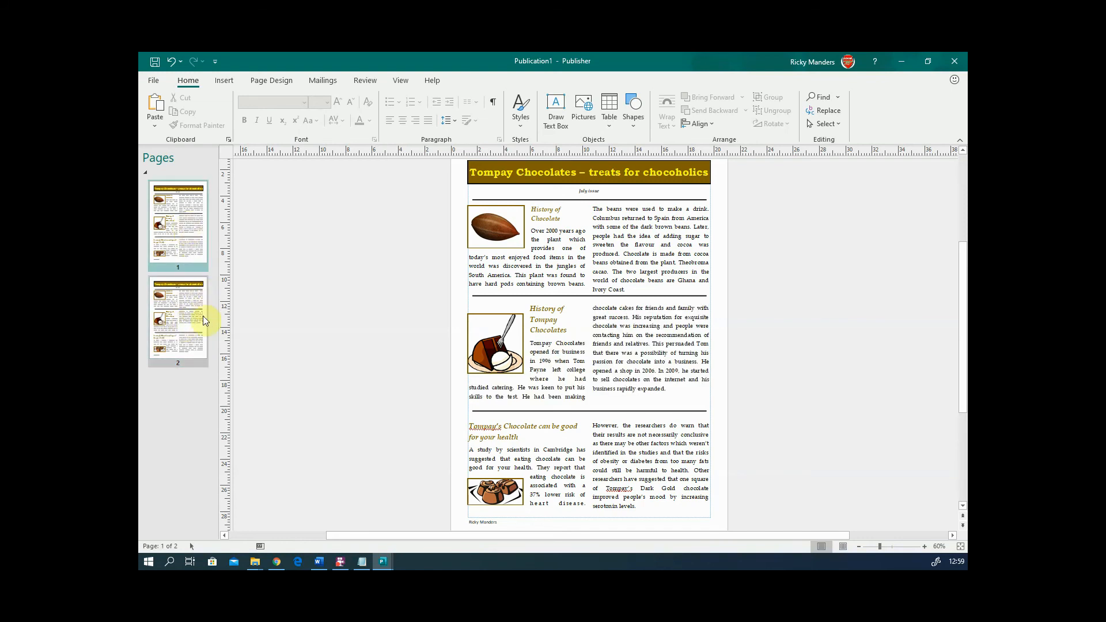
pyautogui.rightClick(198, 312)
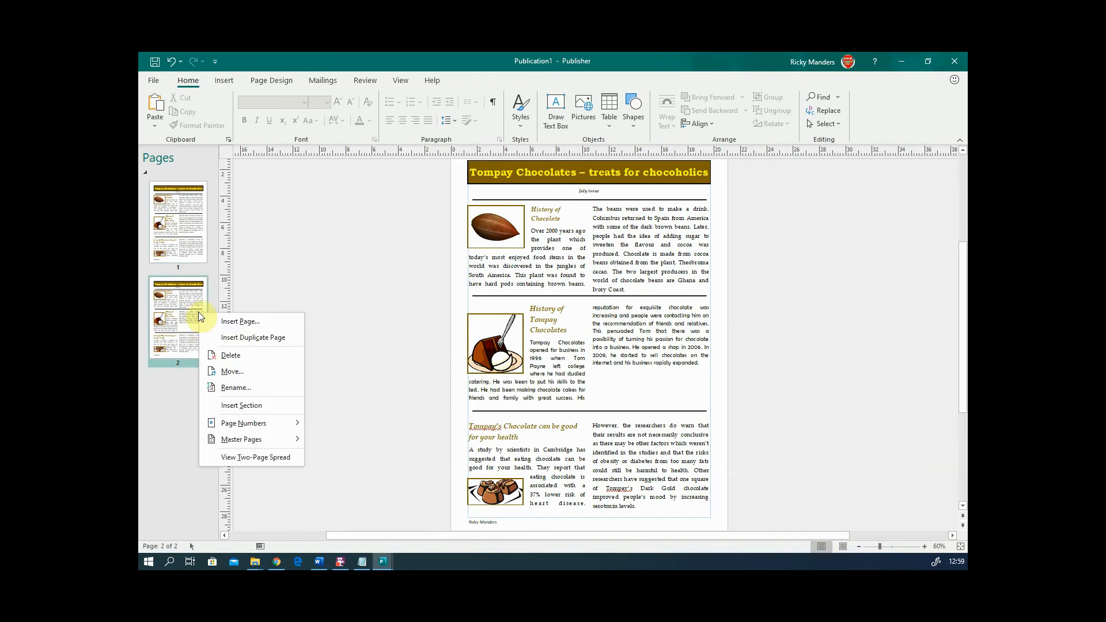
pyautogui.click(240, 358)
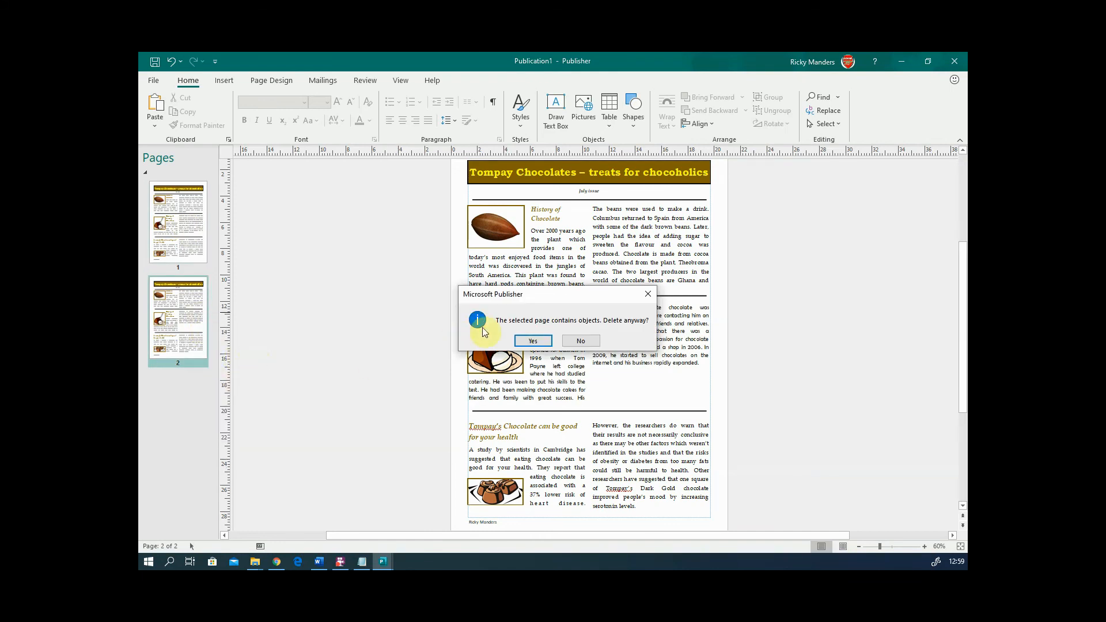
pyautogui.click(533, 341)
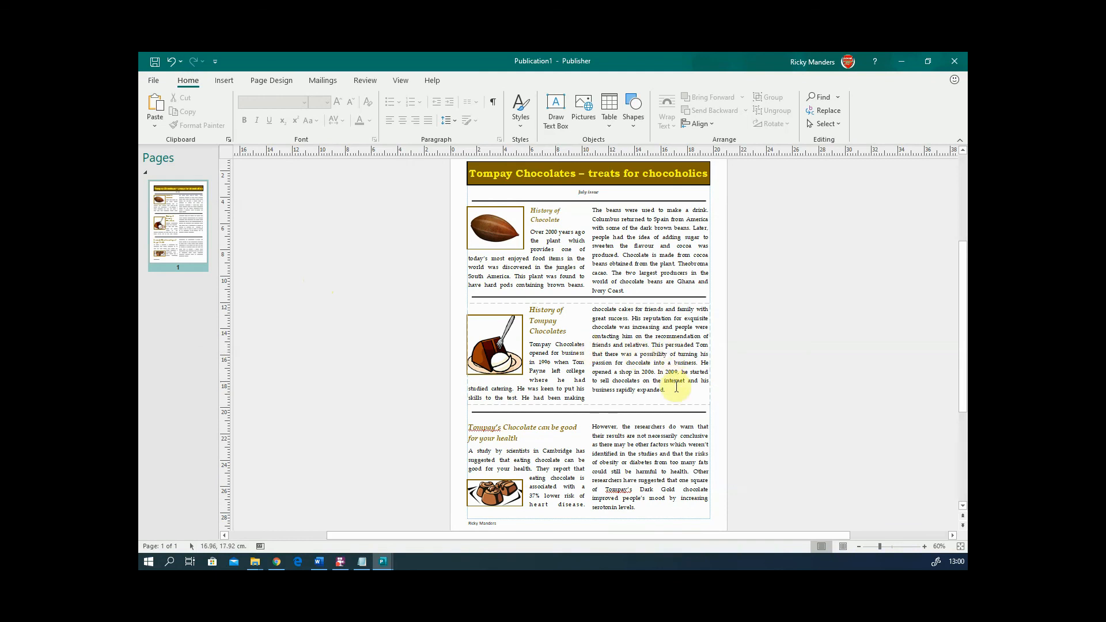
# - Select the middle article's text on the remaining page, then deselect it
pyautogui.moveTo(668, 390); pyautogui.dragTo(522, 340)
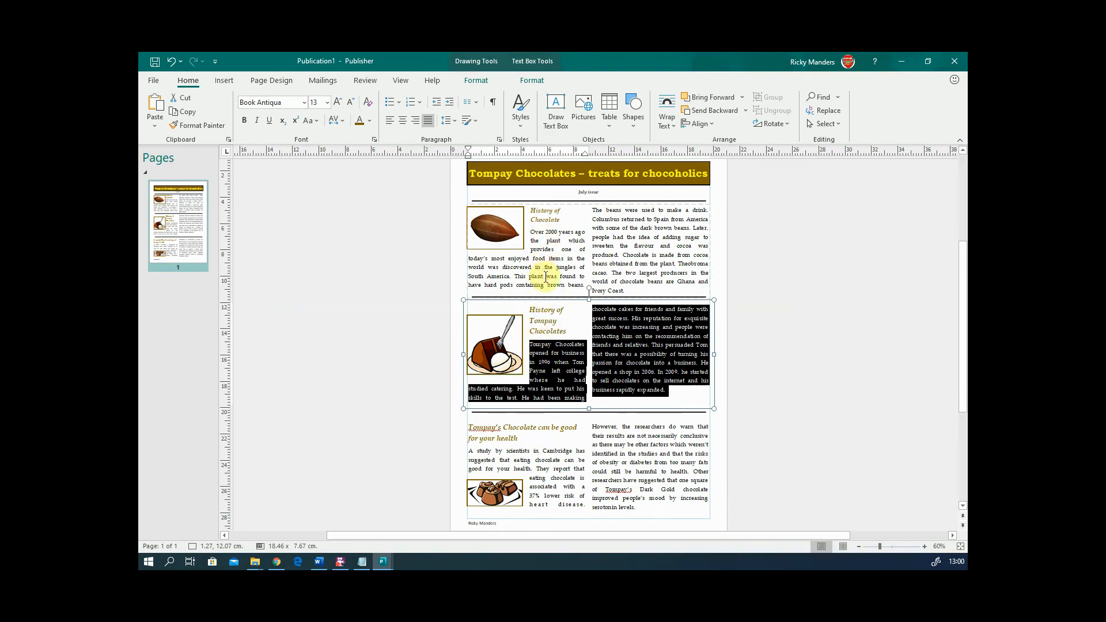
pyautogui.click(612, 376)
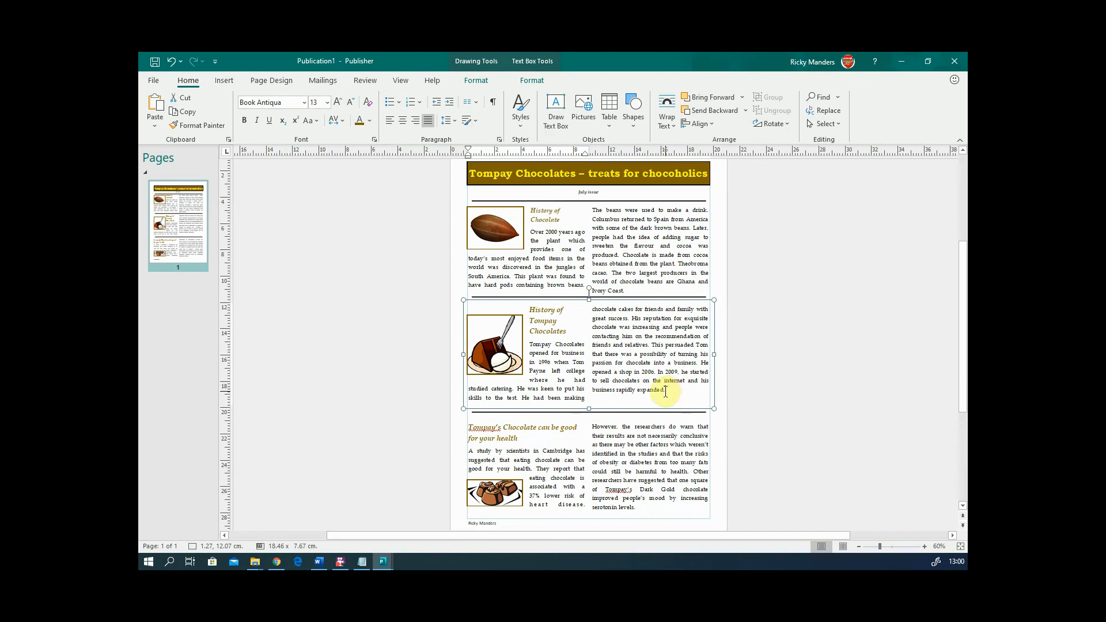
pyautogui.click(381, 365)
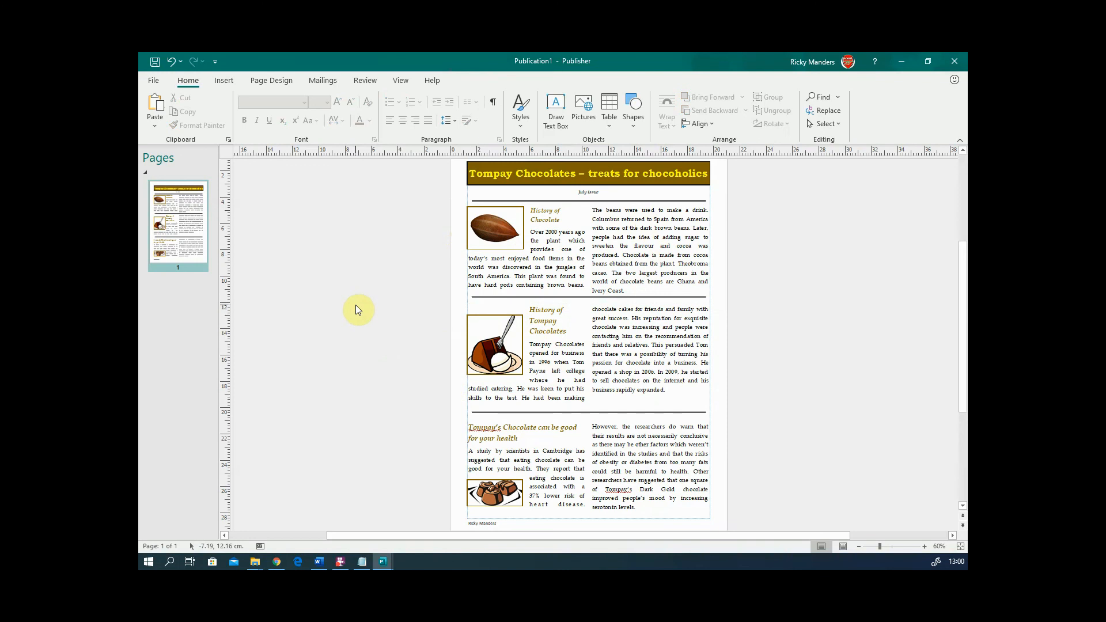
# - Insert a 3x2 table and move it onto the scratch area left of the newsletter
pyautogui.click(214, 83)
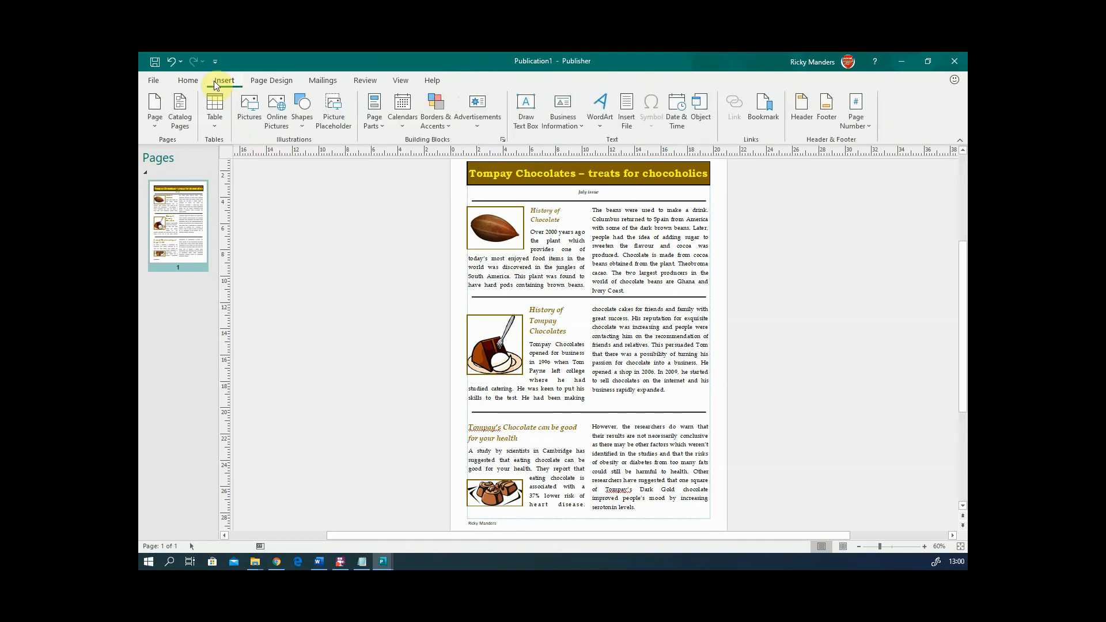
pyautogui.click(217, 122)
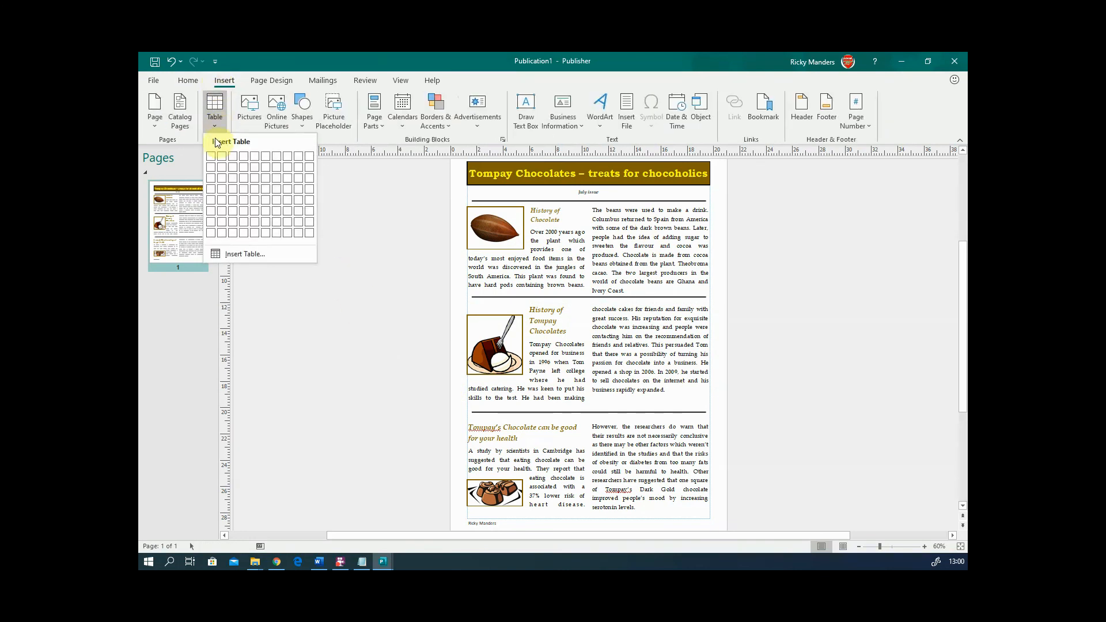
pyautogui.click(236, 168)
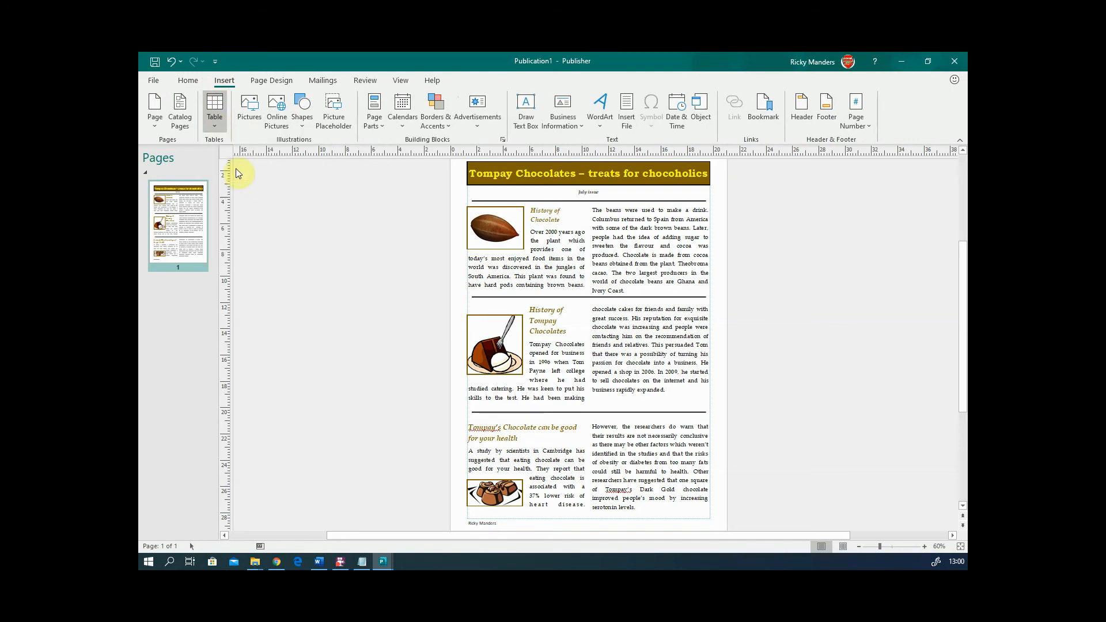
pyautogui.moveTo(573, 330); pyautogui.dragTo(321, 333)
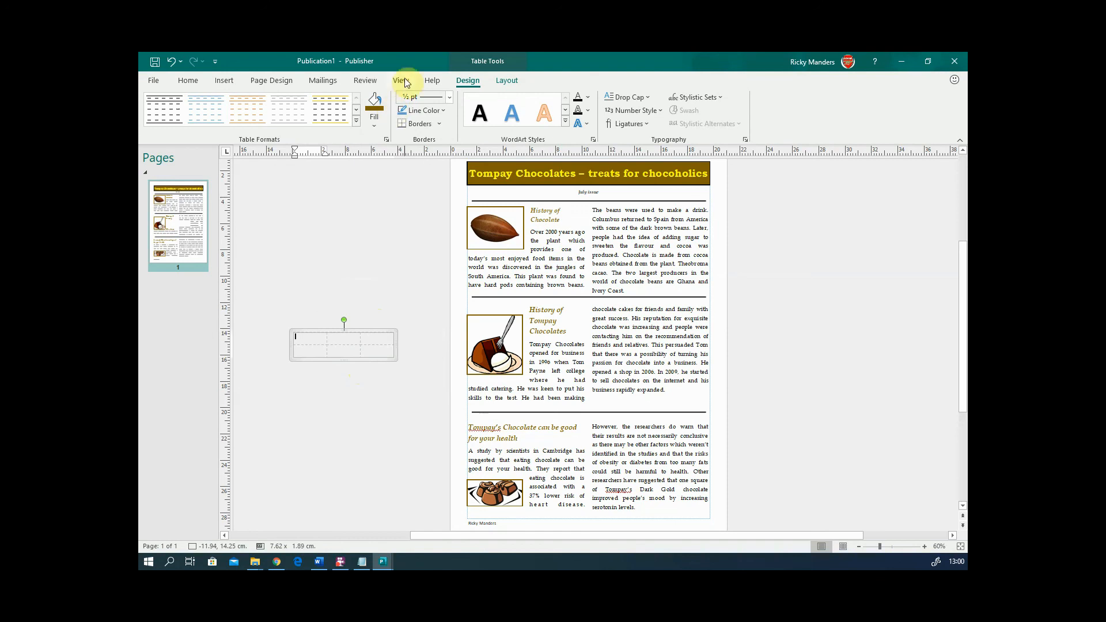
# - Apply a light-blue table style to the new table
pyautogui.click(356, 121)
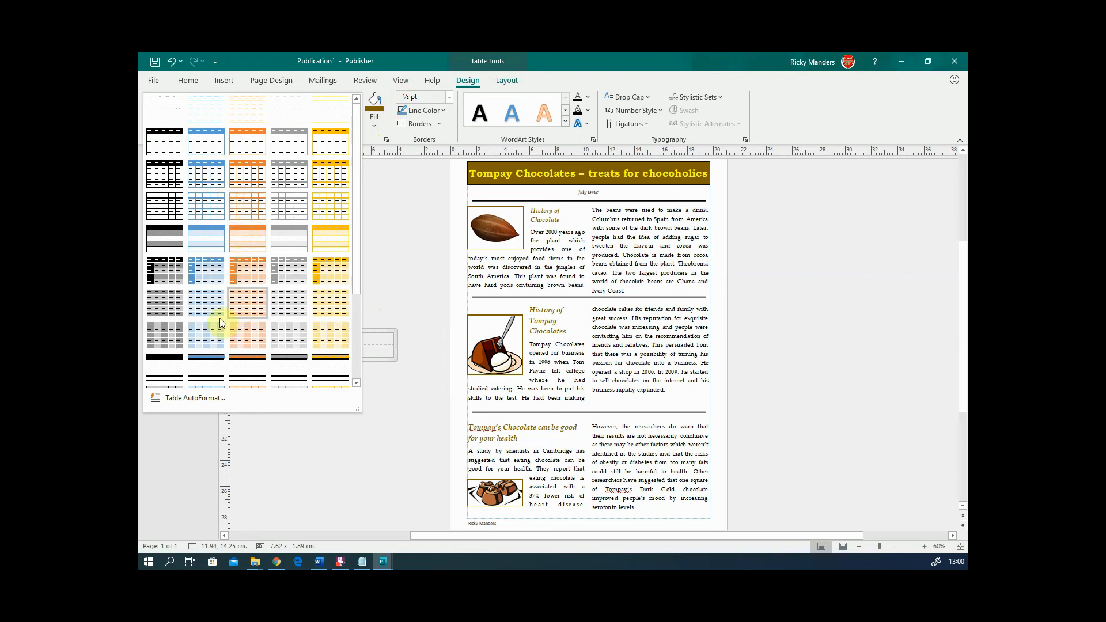
pyautogui.scroll(-2, 175, 306)
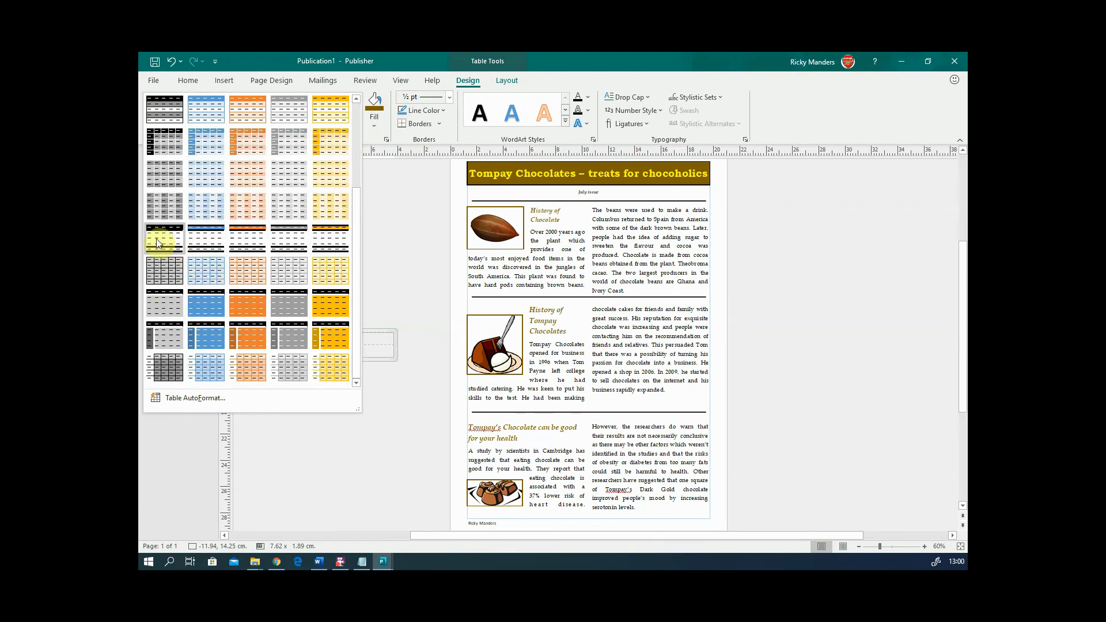
pyautogui.scroll(2, 167, 234)
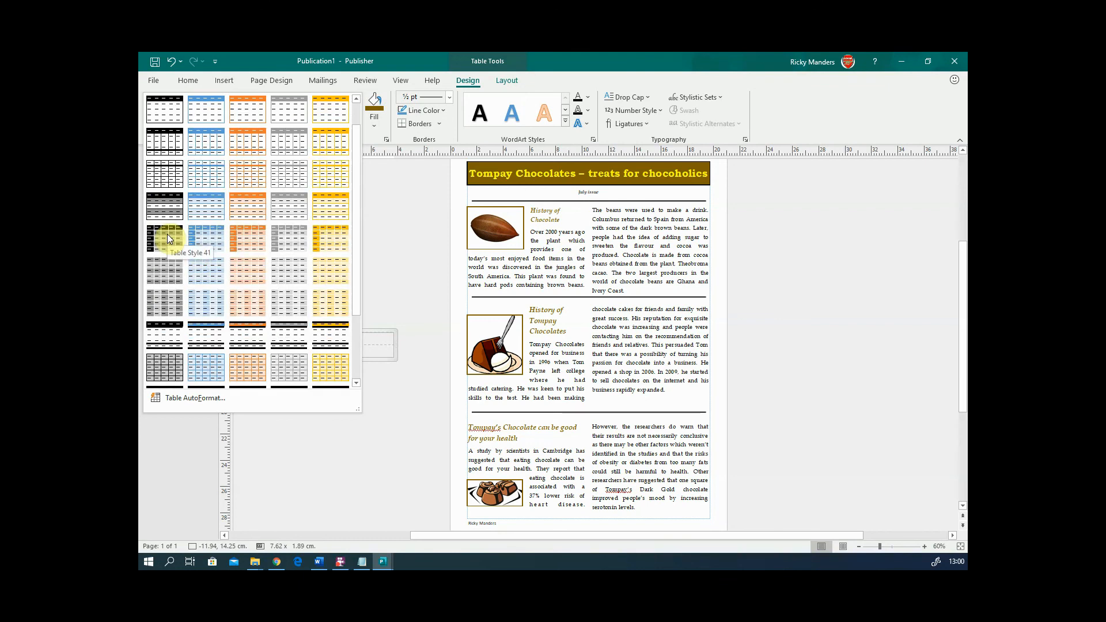
pyautogui.click(202, 267)
pyautogui.click(329, 368)
pyautogui.click(306, 339)
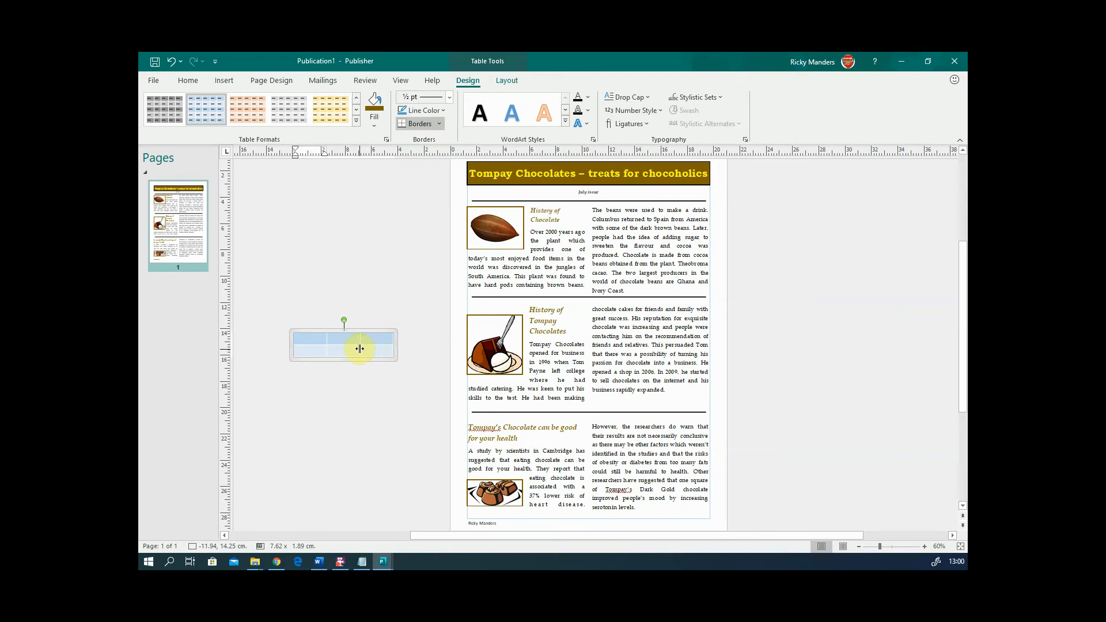
pyautogui.click(439, 124)
pyautogui.click(439, 123)
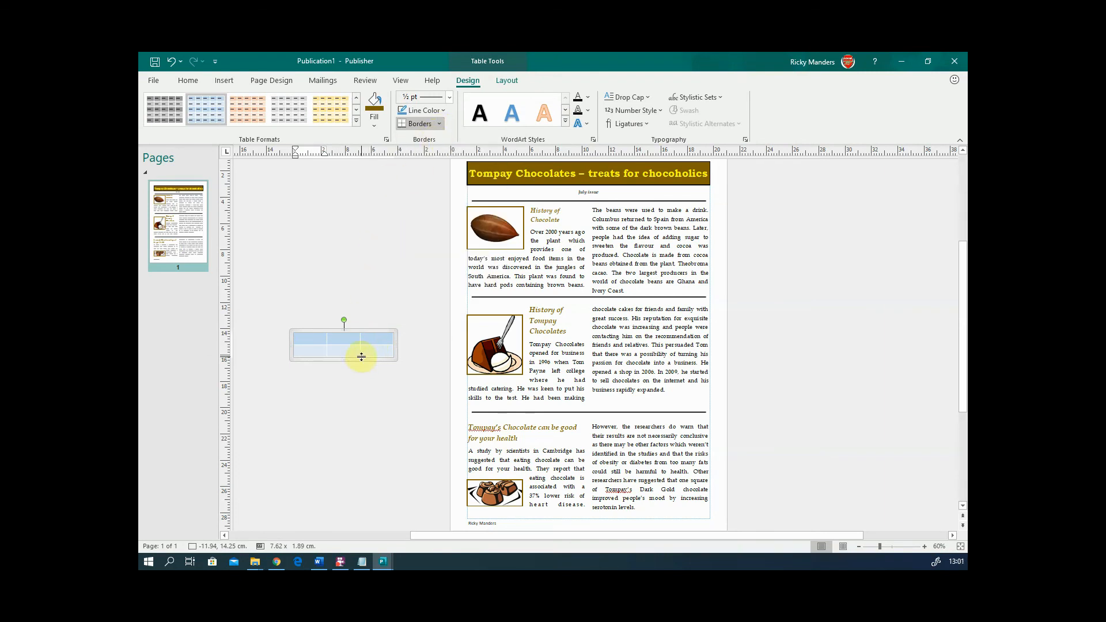